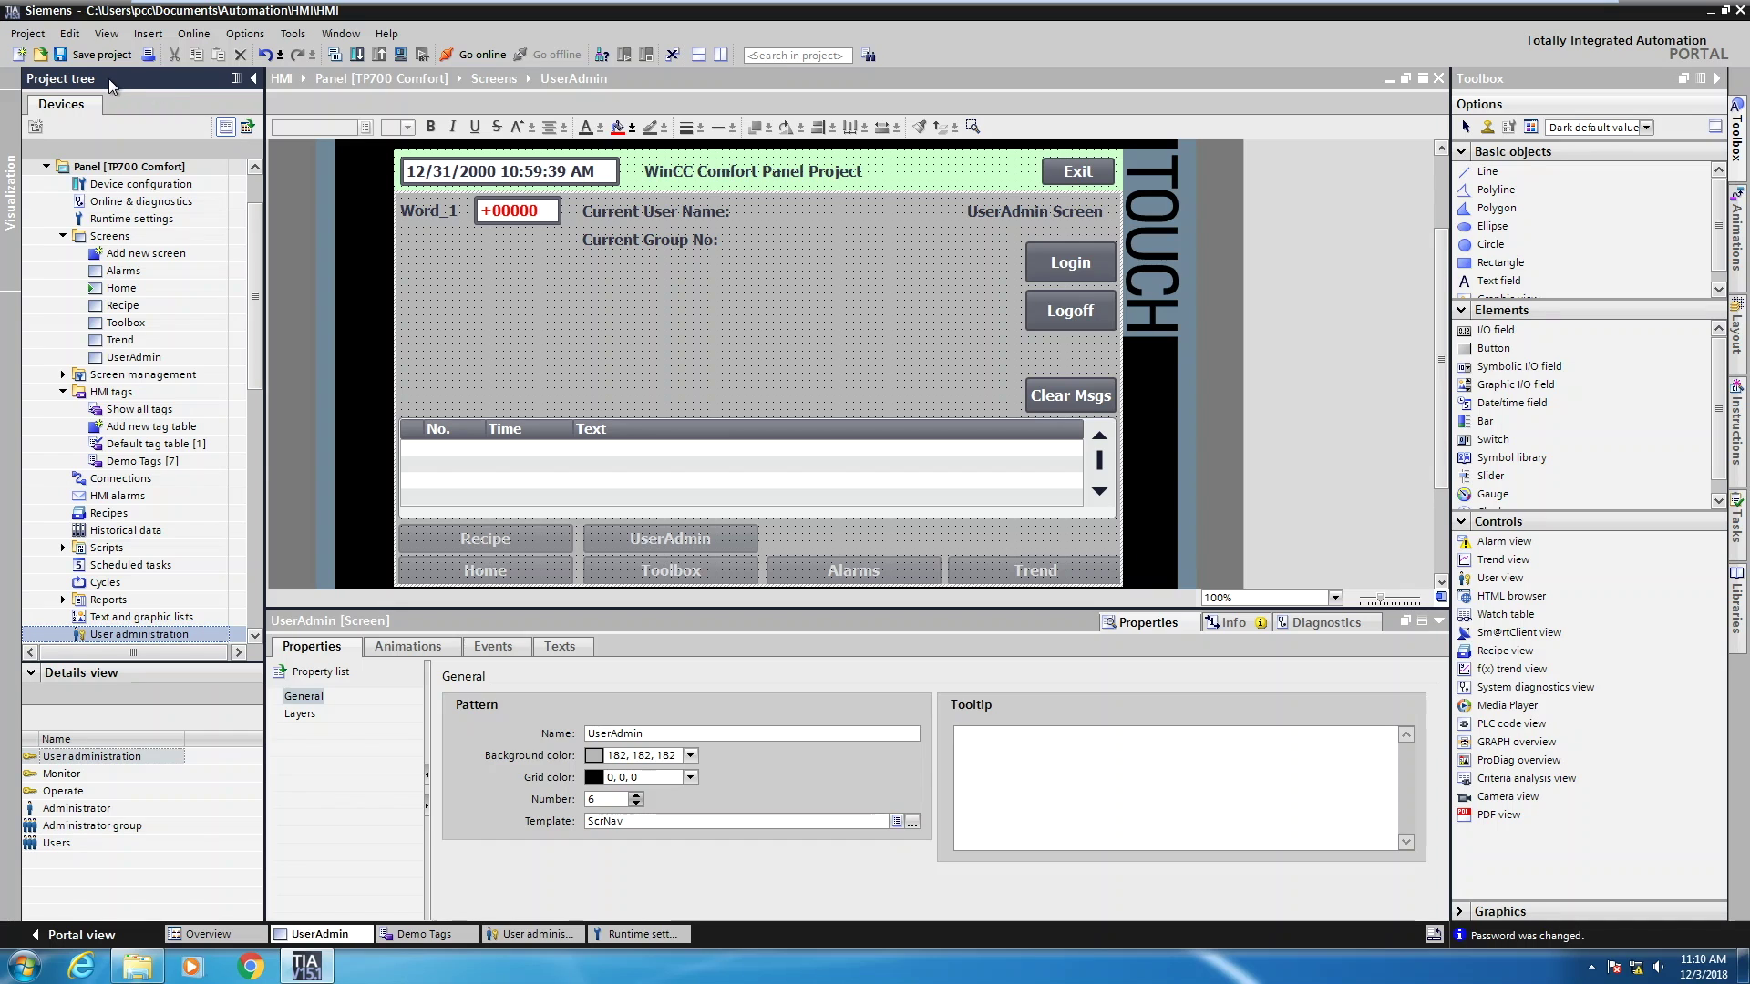
Open User administration from the project tree to show the Users and Groups tables
{"action": "double_click", "coordinate": [80, 635]}
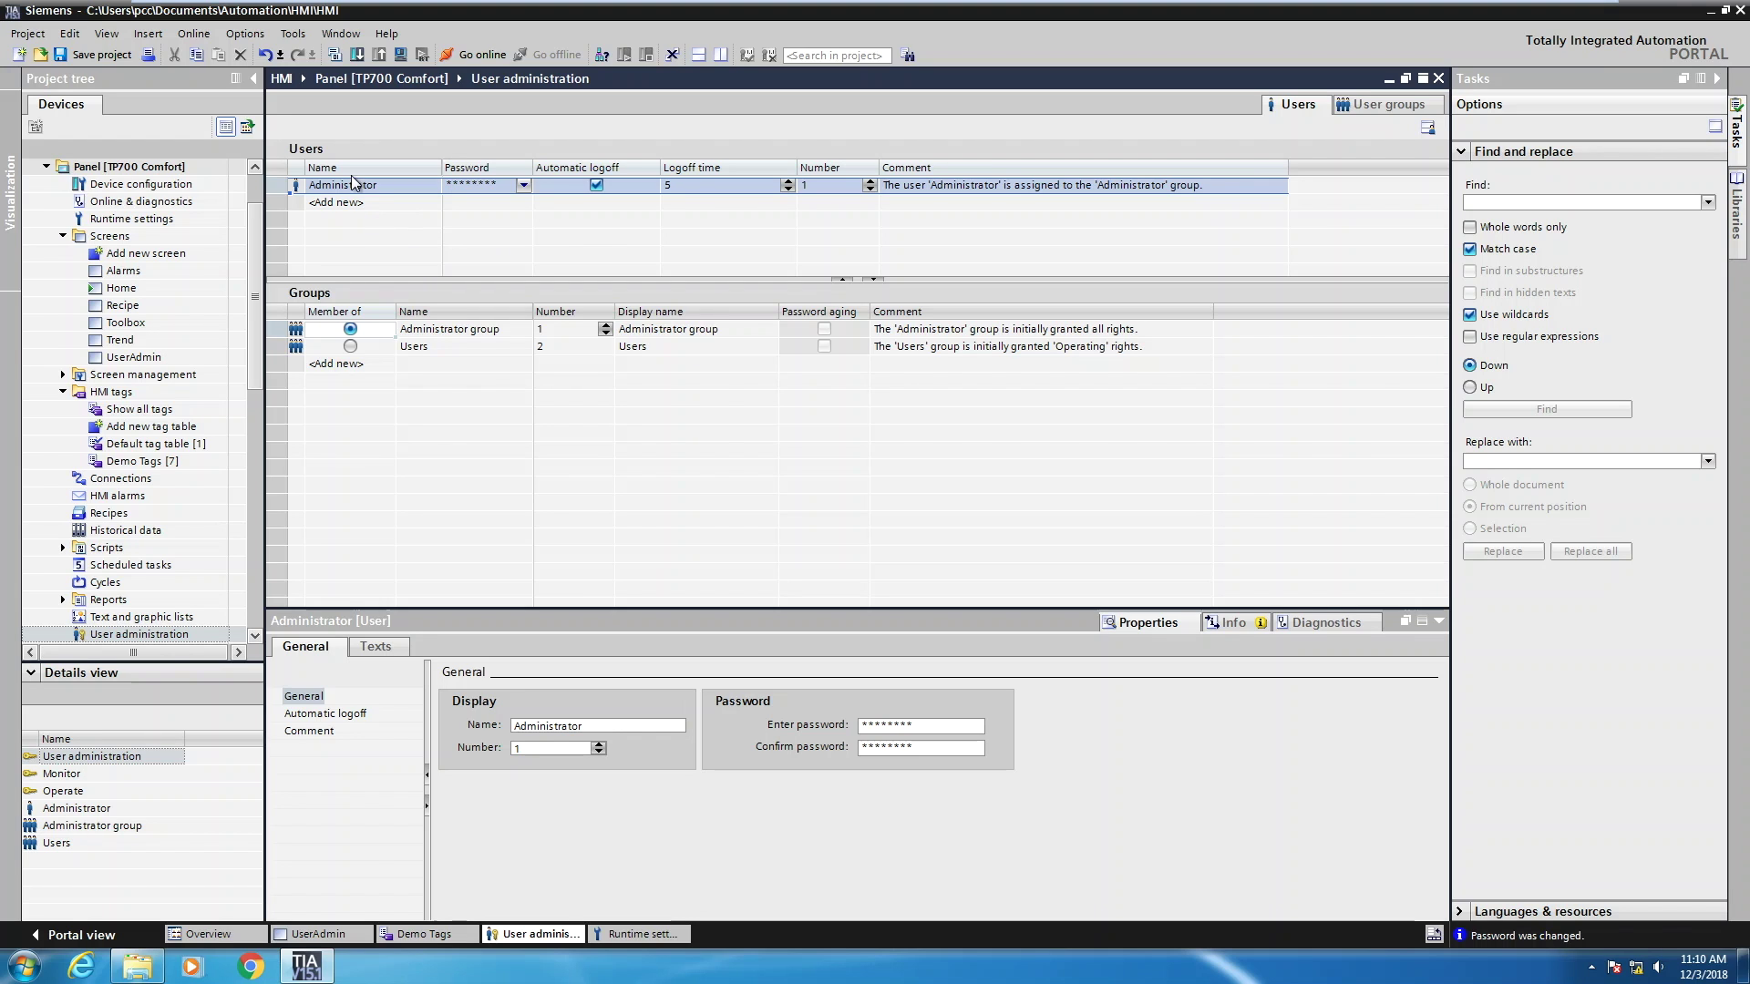
Add a new user named admin to the Users table
{"action": "left_click", "coordinate": [347, 204]}
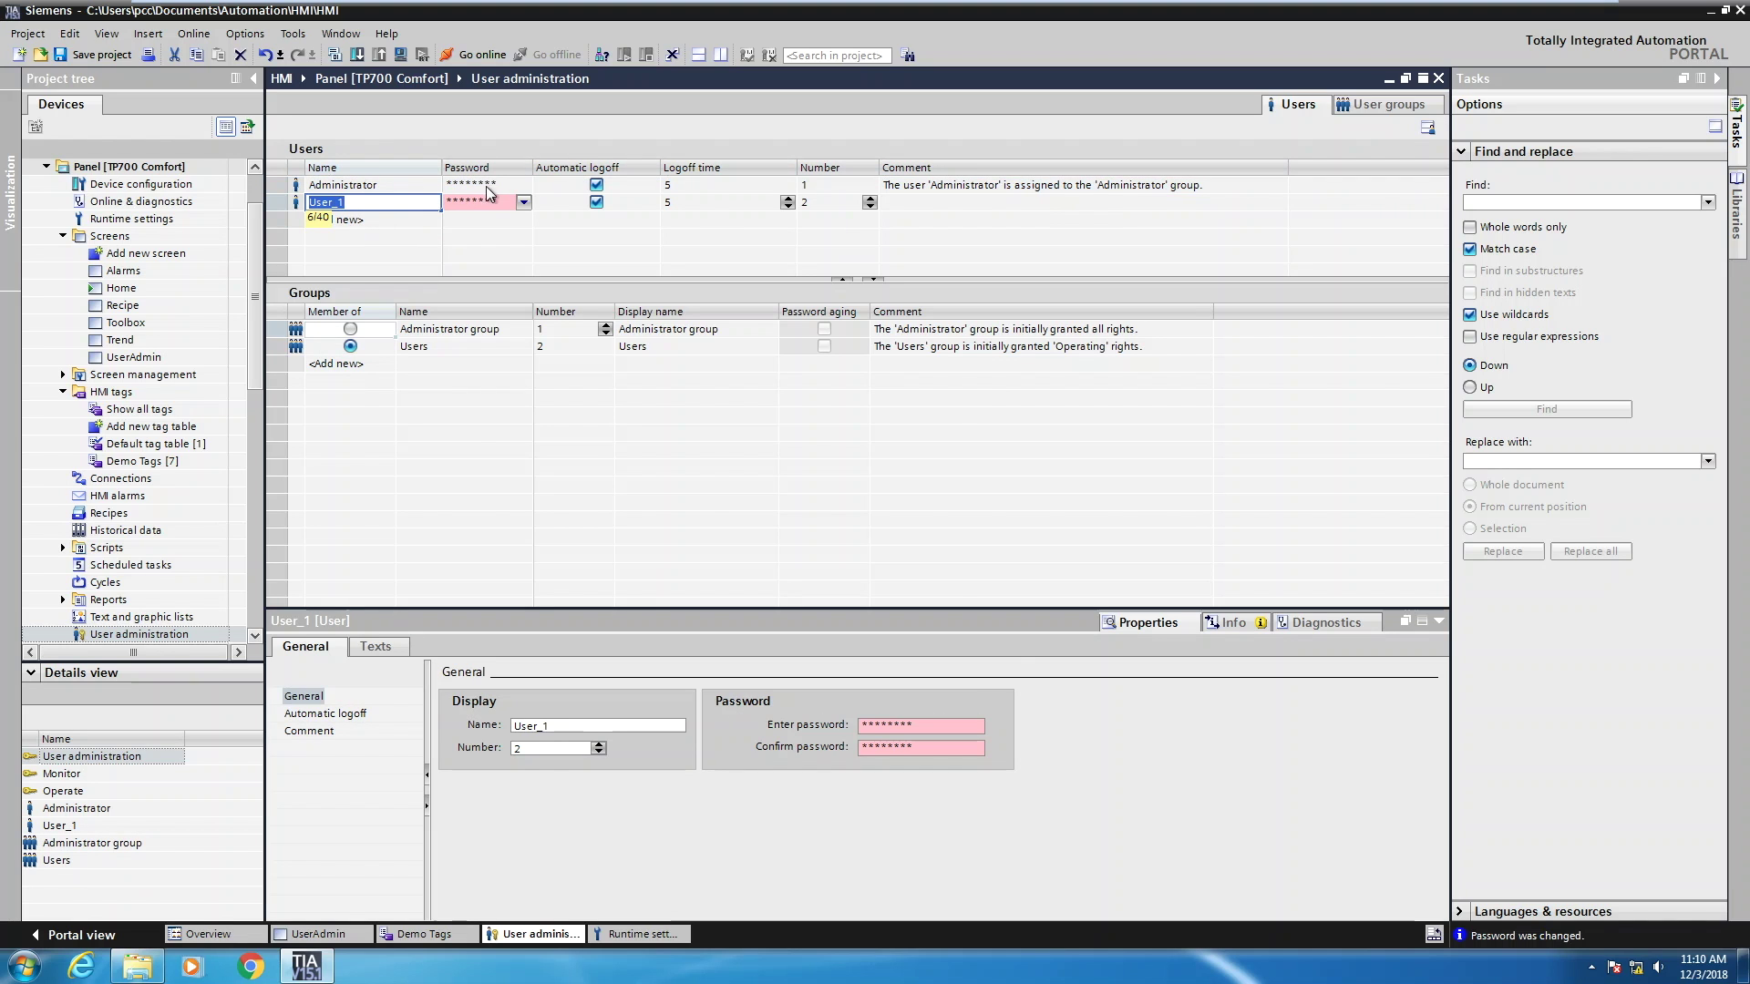
{"action": "type", "text": "admin"}
{"action": "key", "text": "Return"}
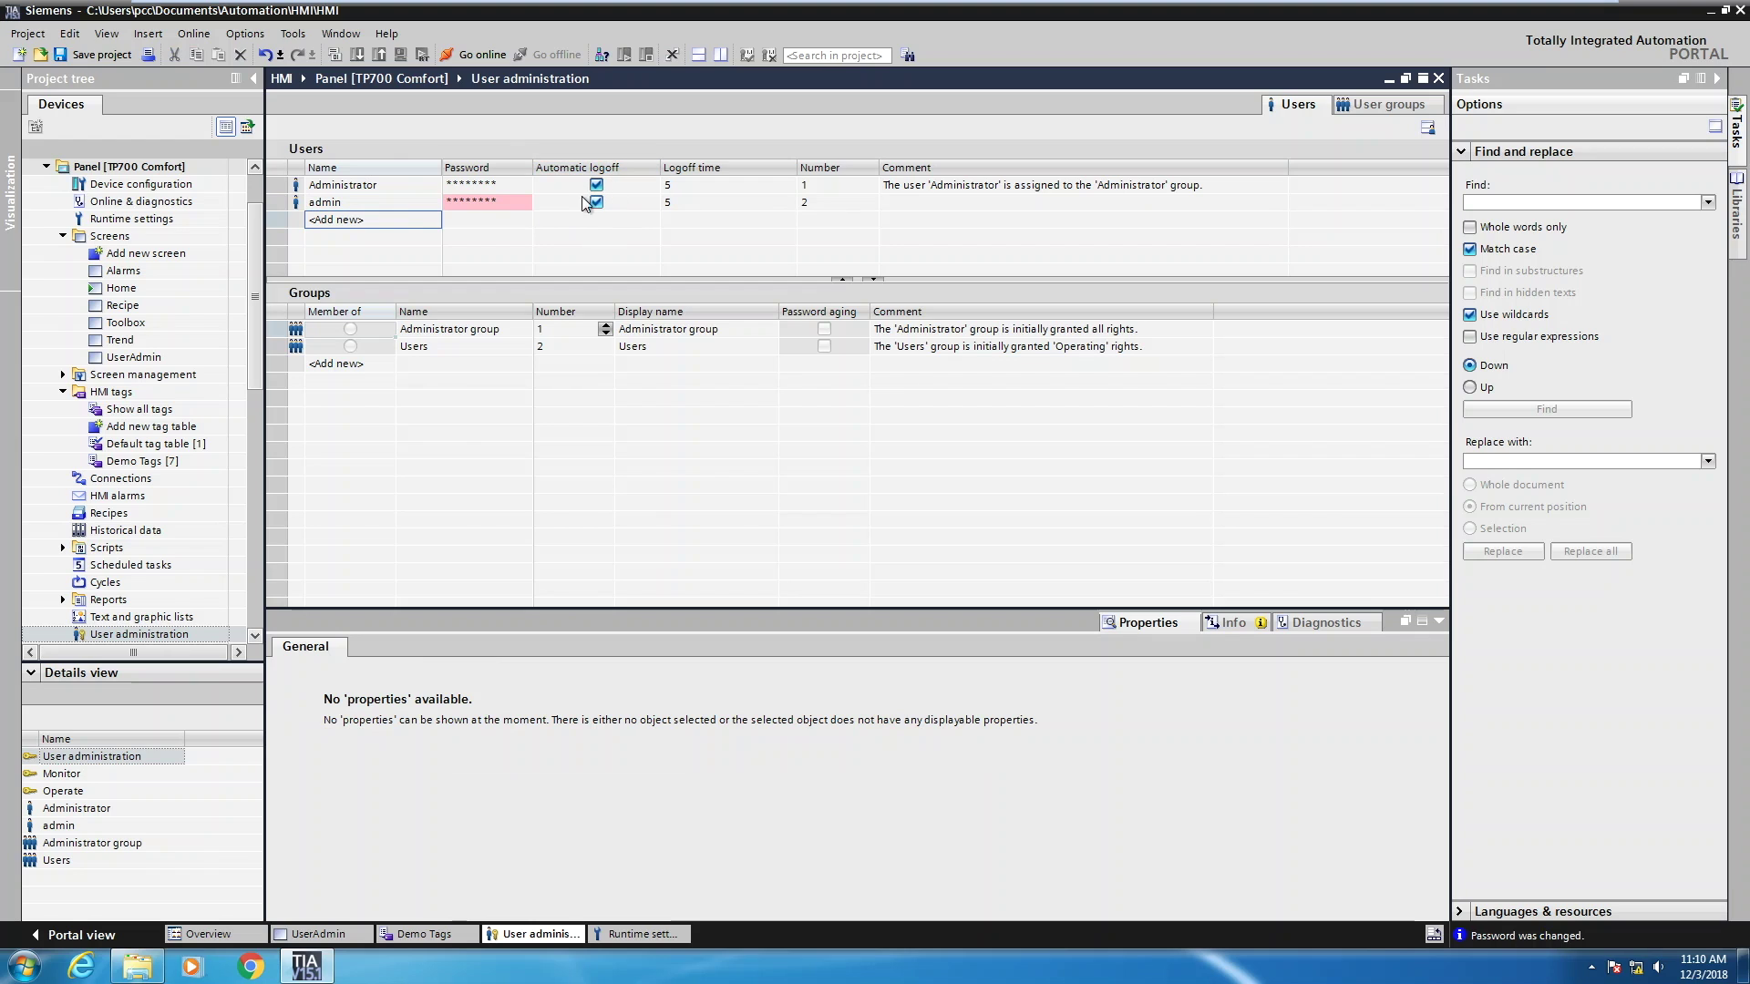
Enter and confirm a password for the admin user
{"action": "left_click", "coordinate": [494, 208]}
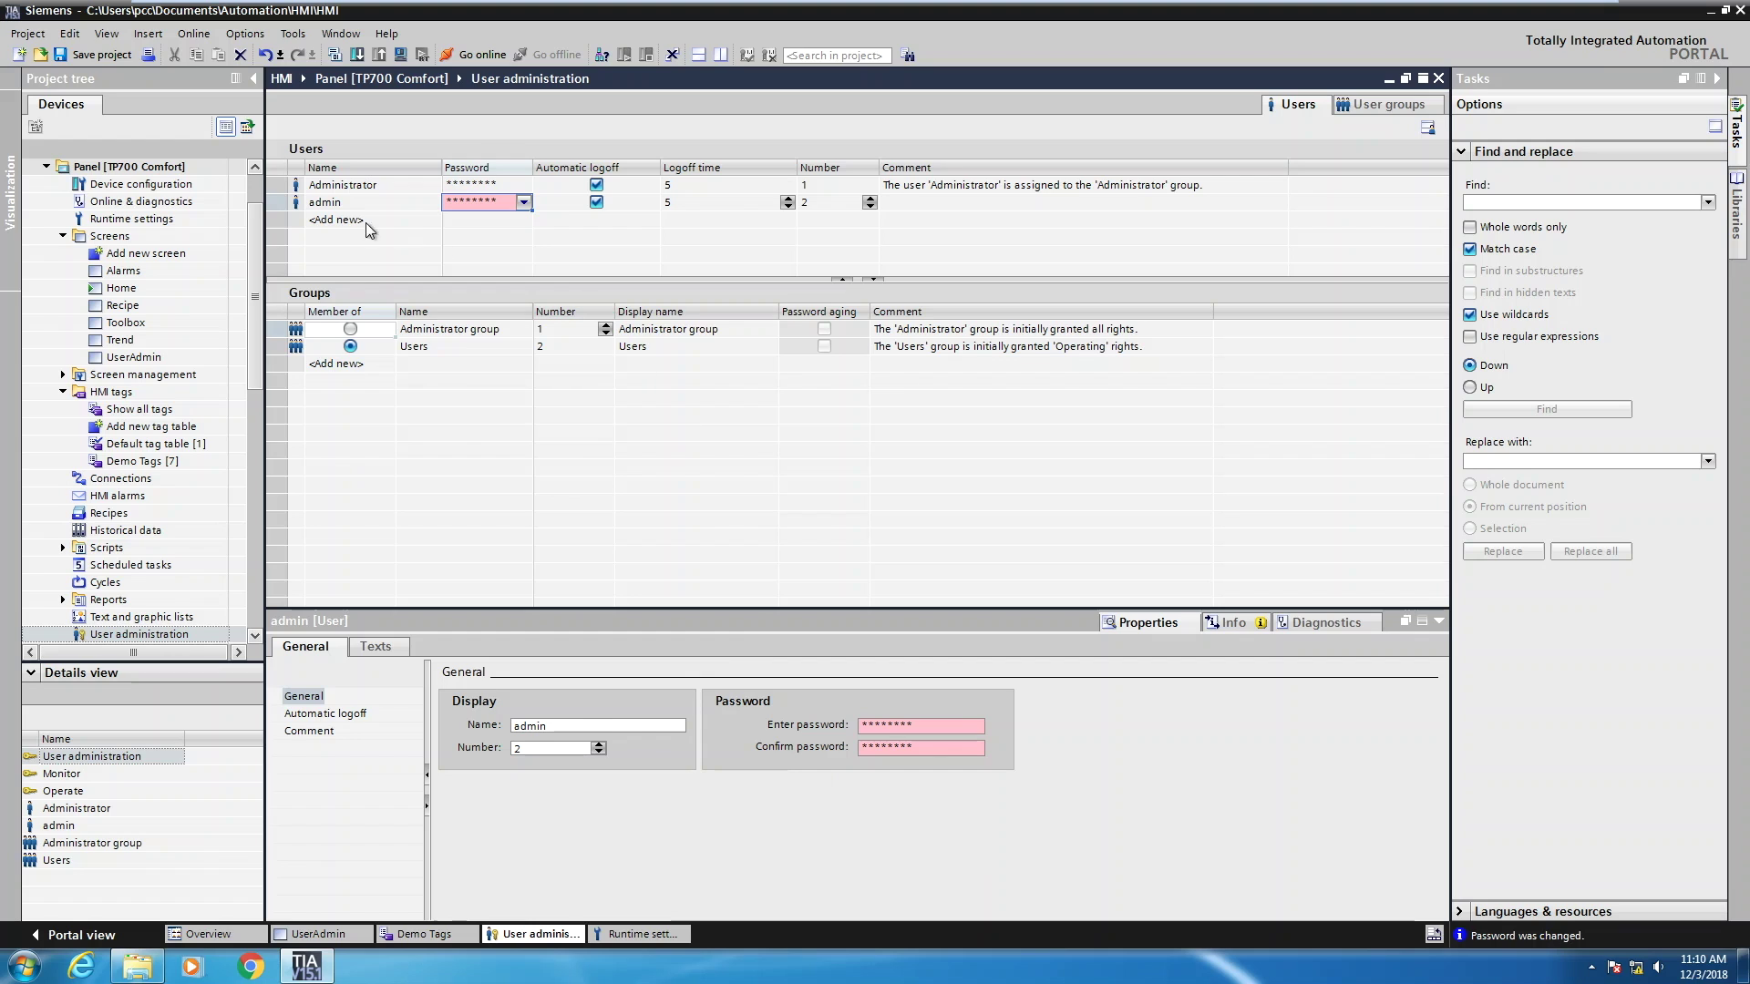
{"action": "left_click", "coordinate": [525, 202]}
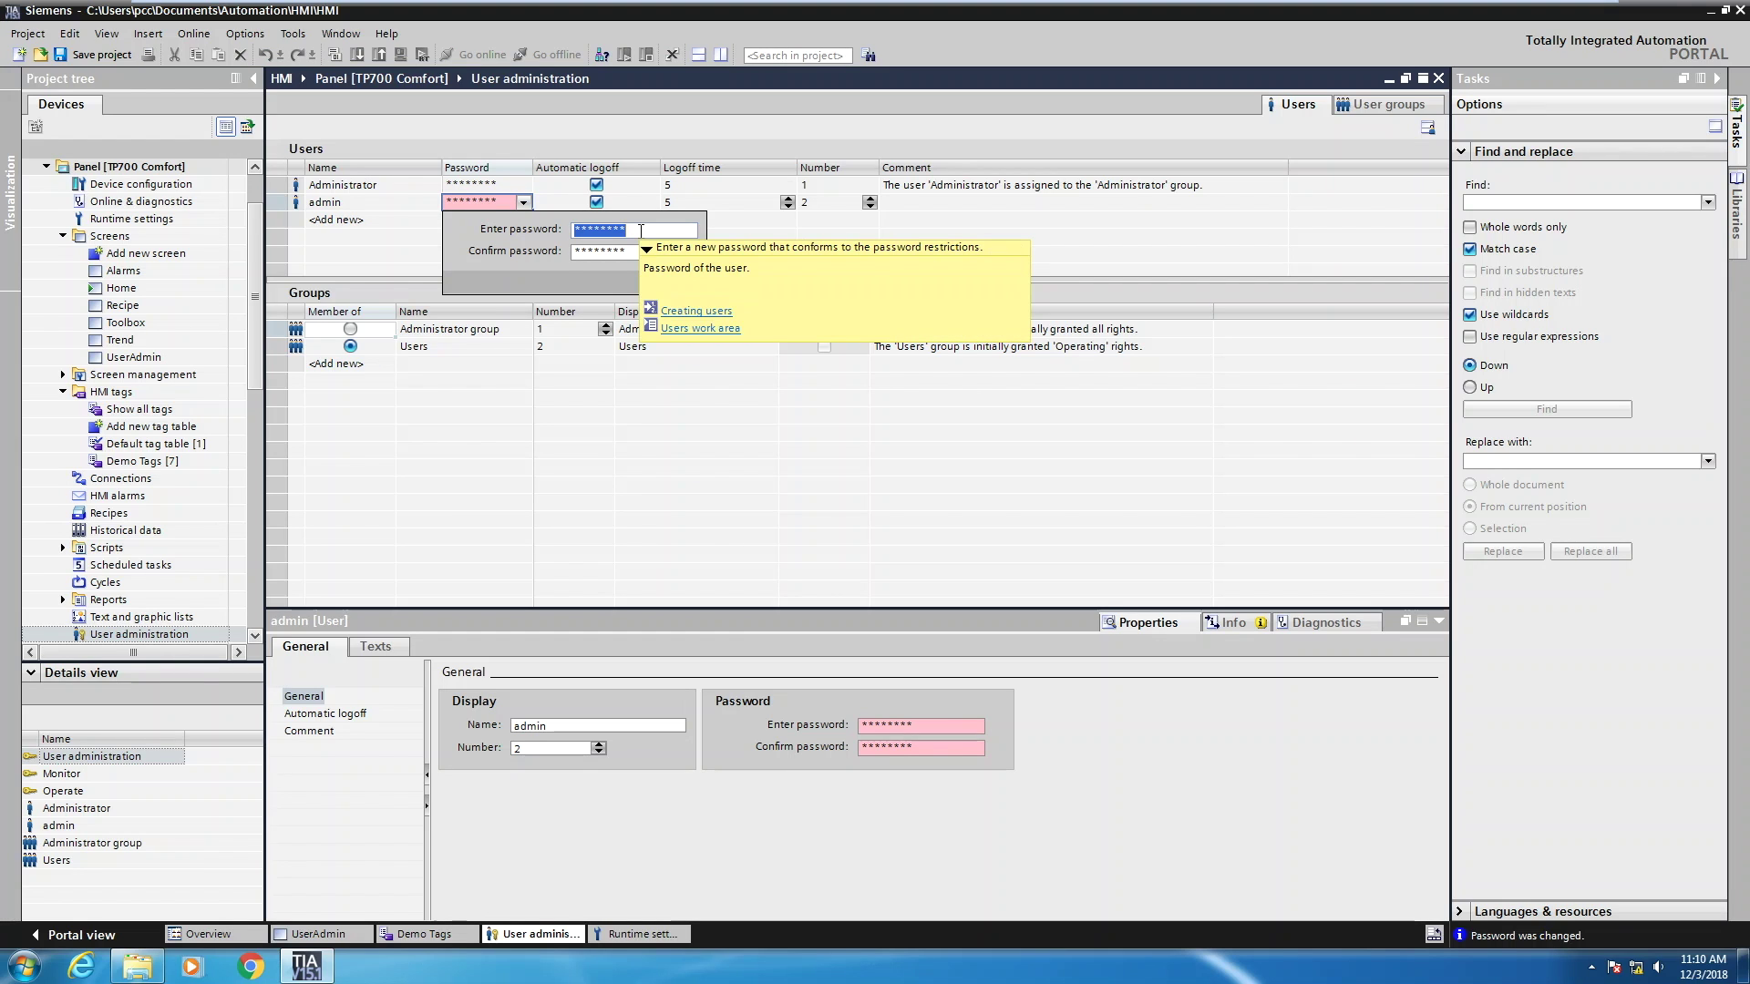
{"action": "type", "text": "123"}
{"action": "key", "text": "Tab"}
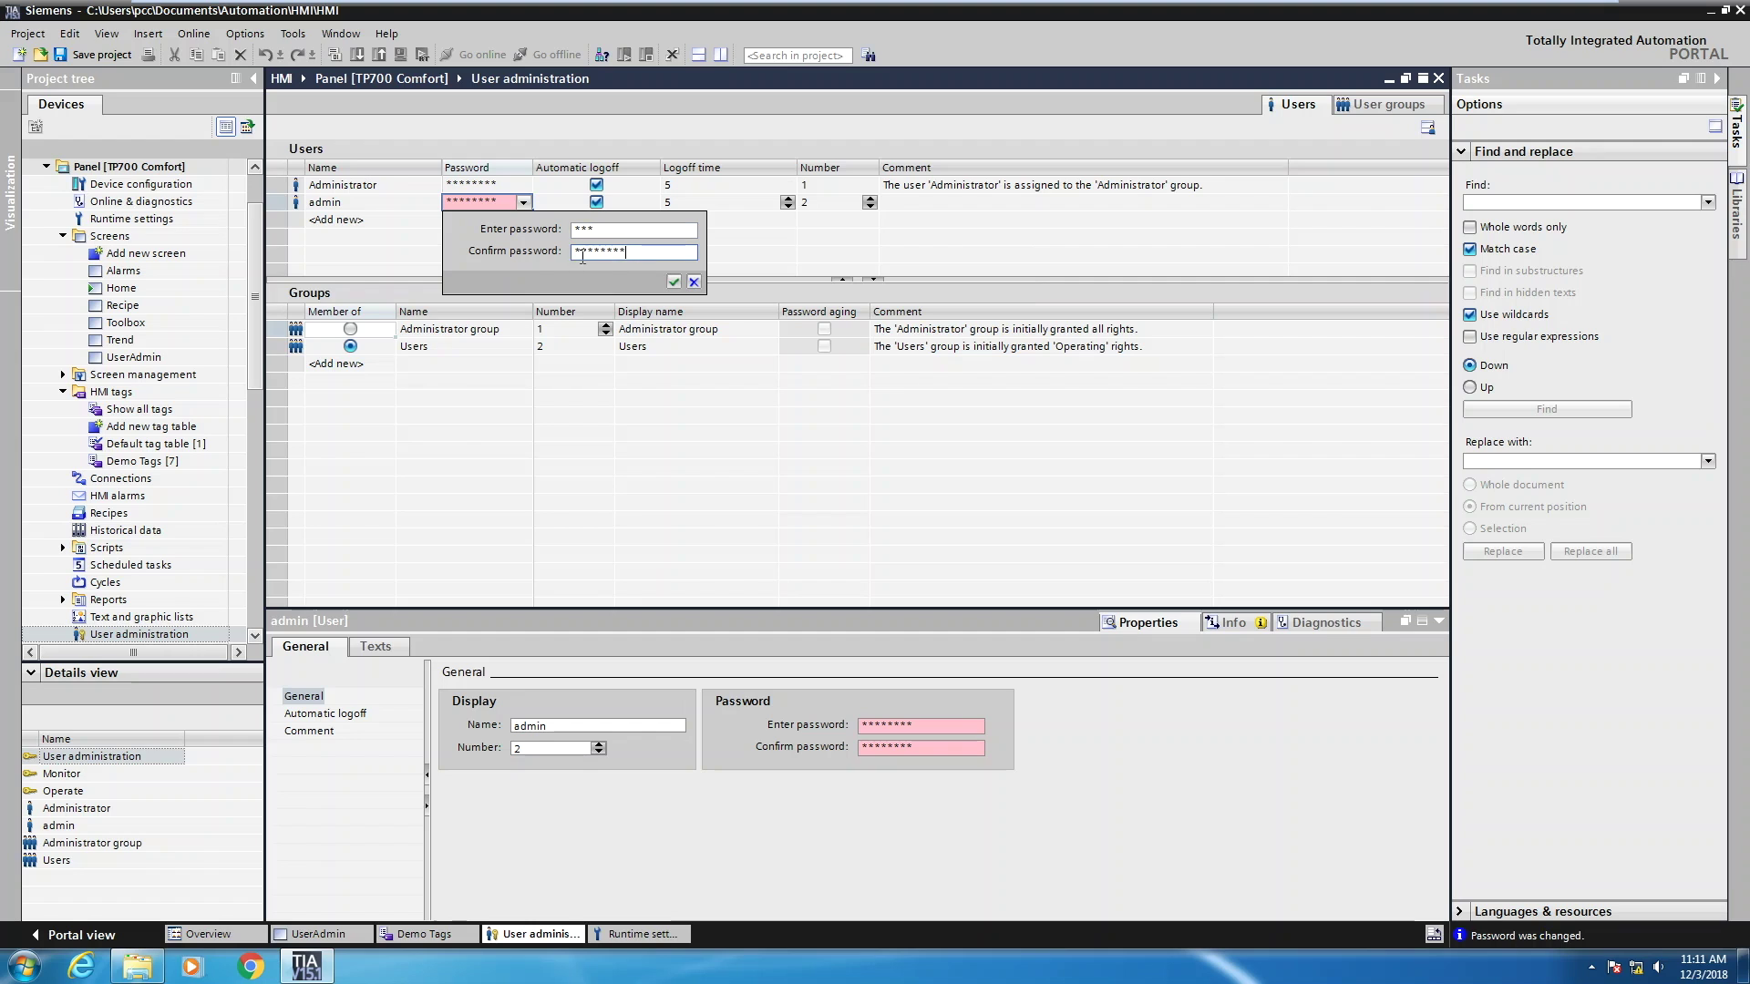
{"action": "type", "text": "123"}
{"action": "left_click", "coordinate": [673, 281]}
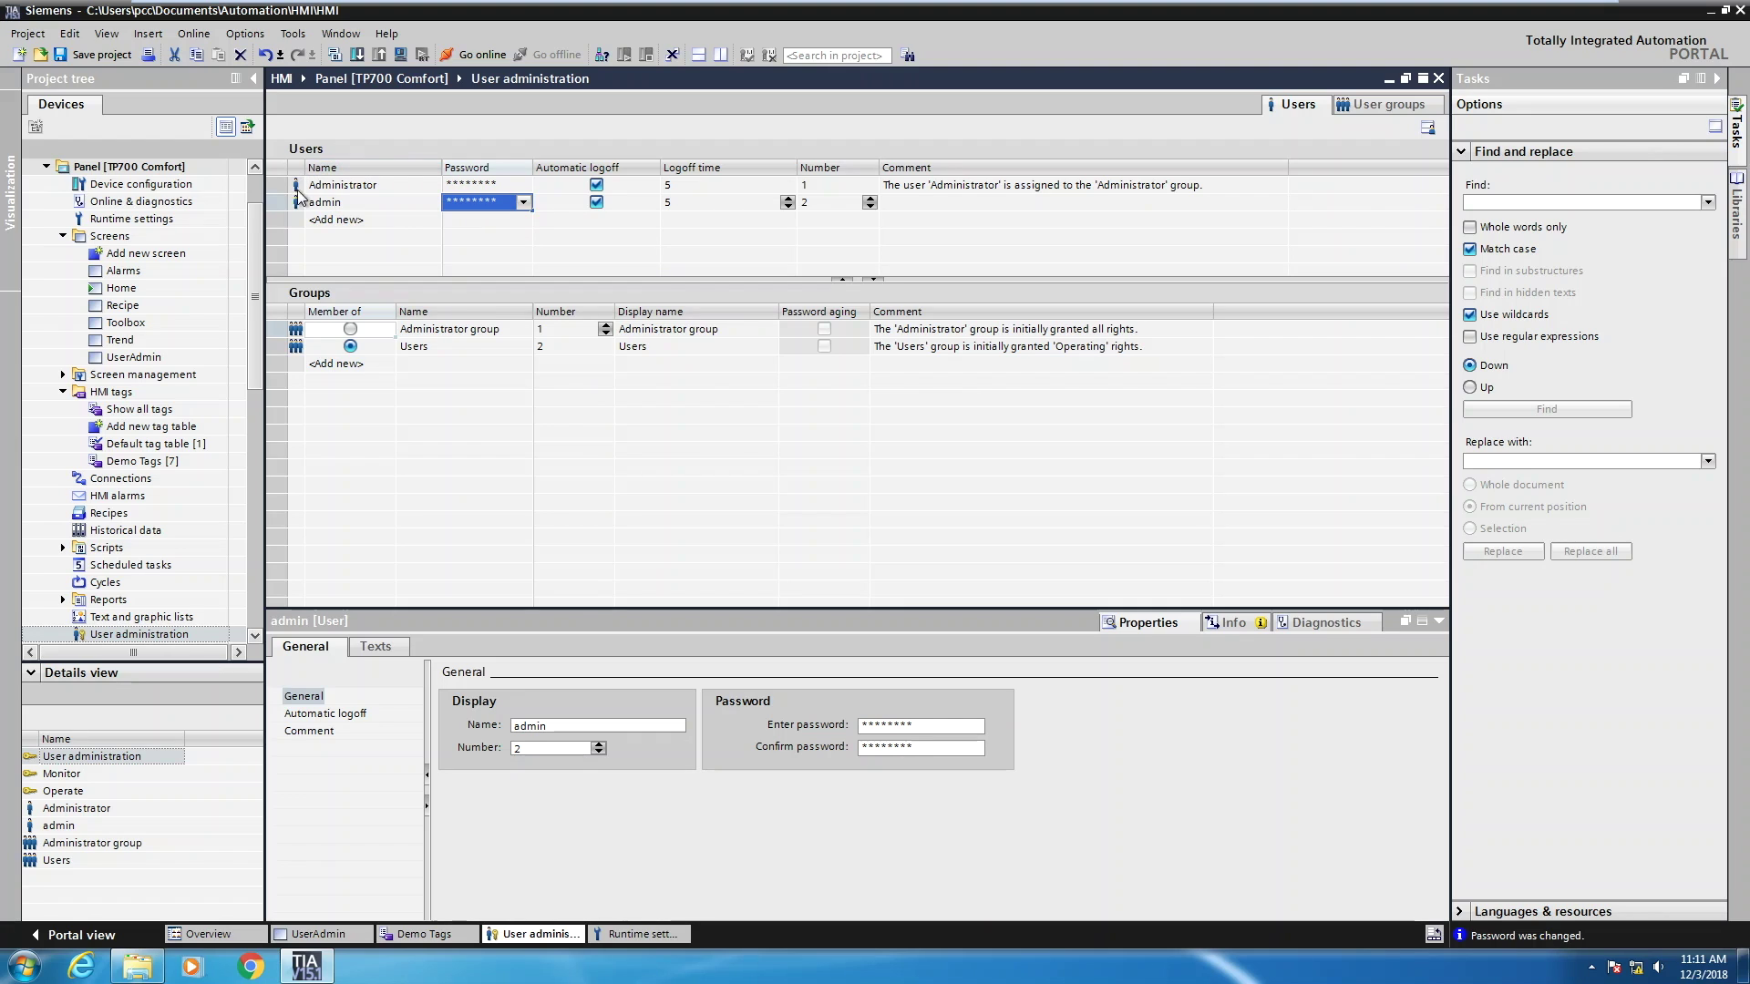
Switch admin's membership to the Administrator group and review the User groups tab
{"action": "left_click", "coordinate": [273, 202]}
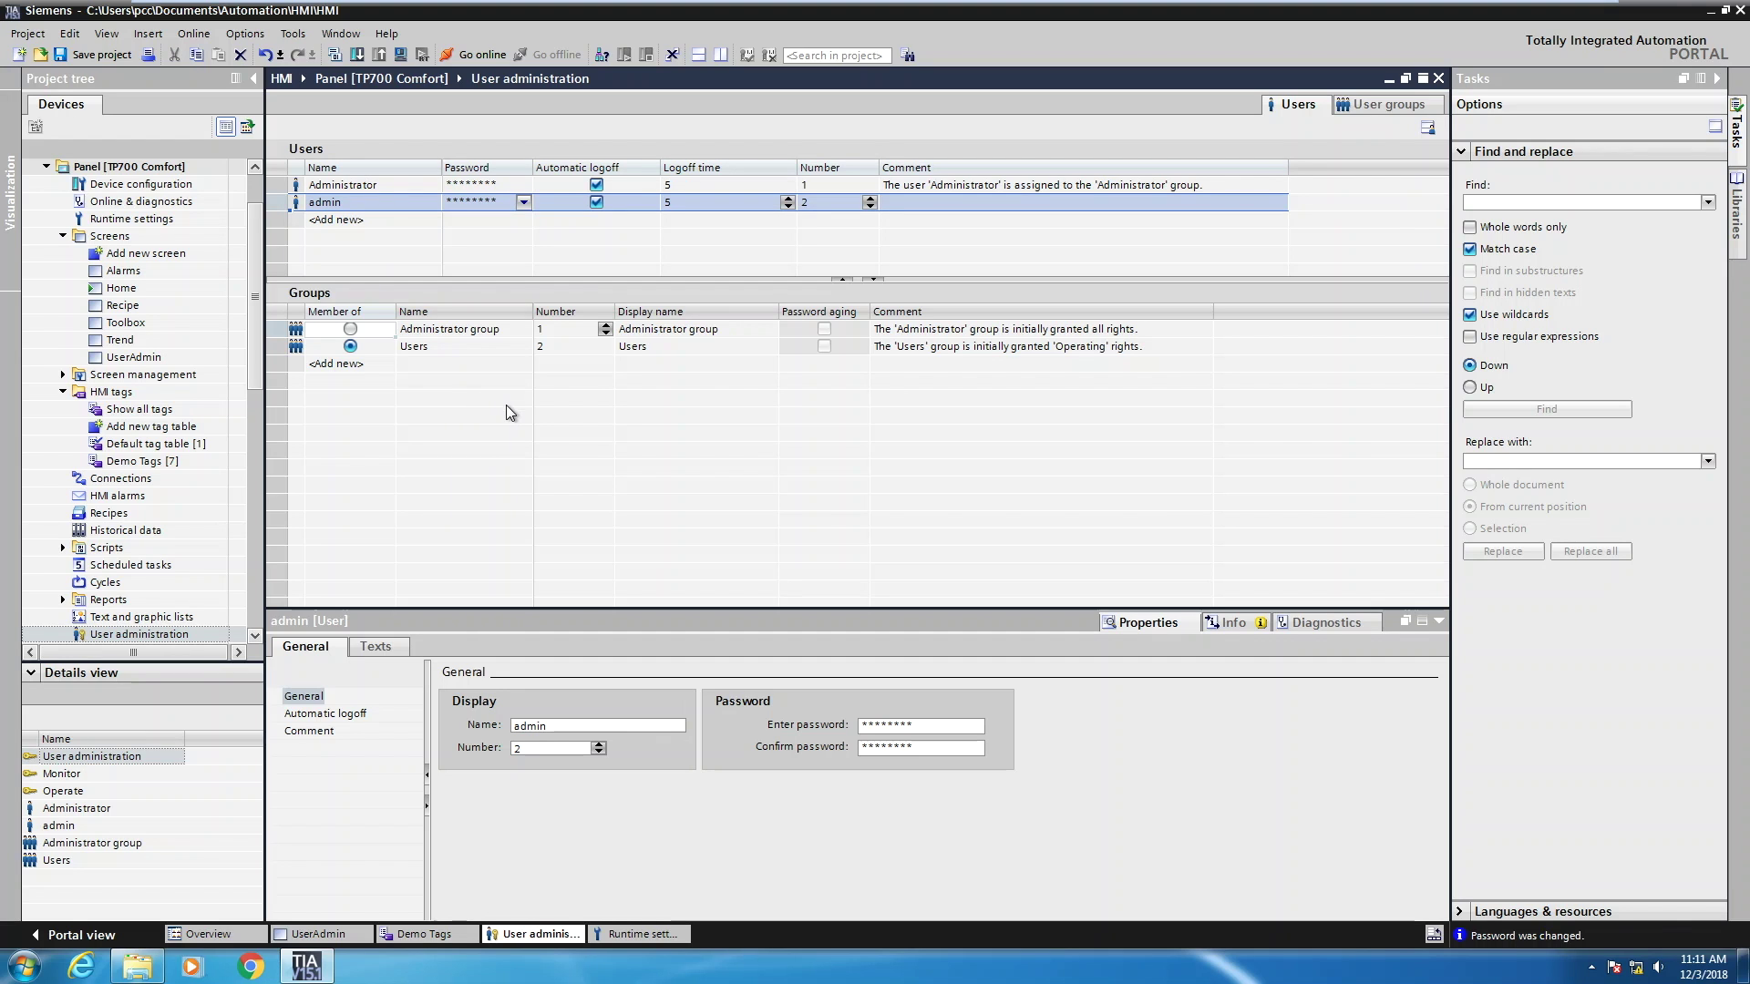
{"action": "left_click", "coordinate": [350, 330]}
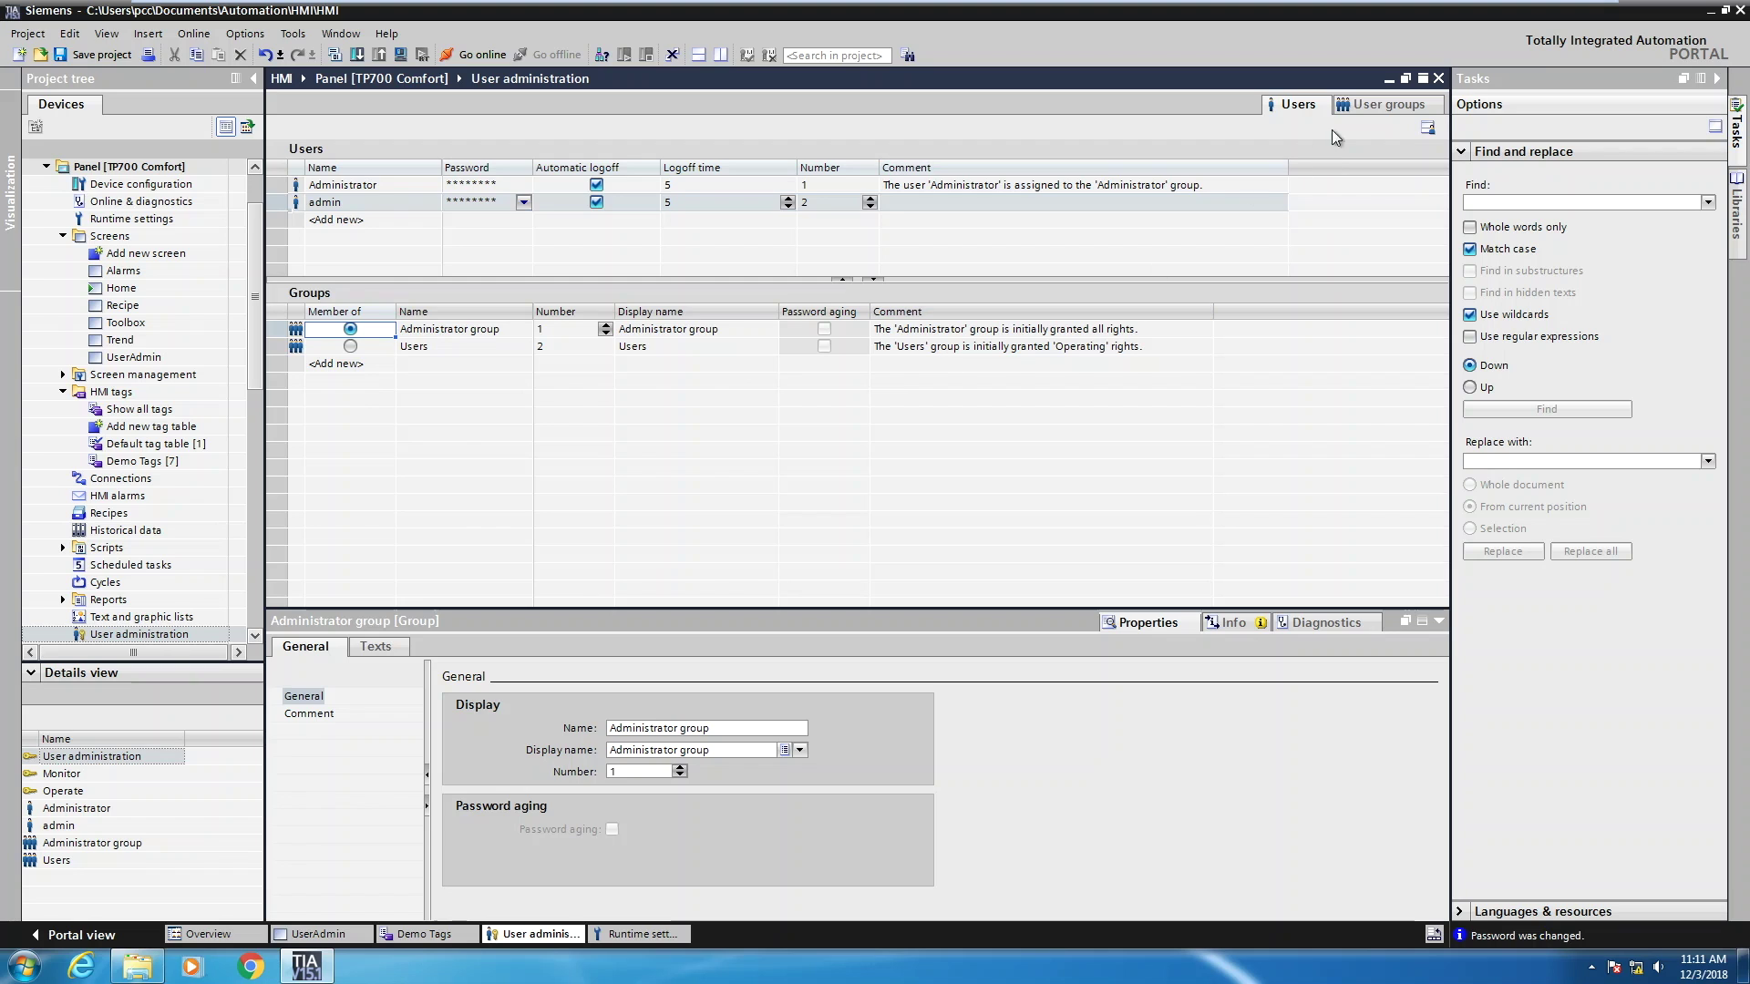
{"action": "left_click", "coordinate": [1363, 101]}
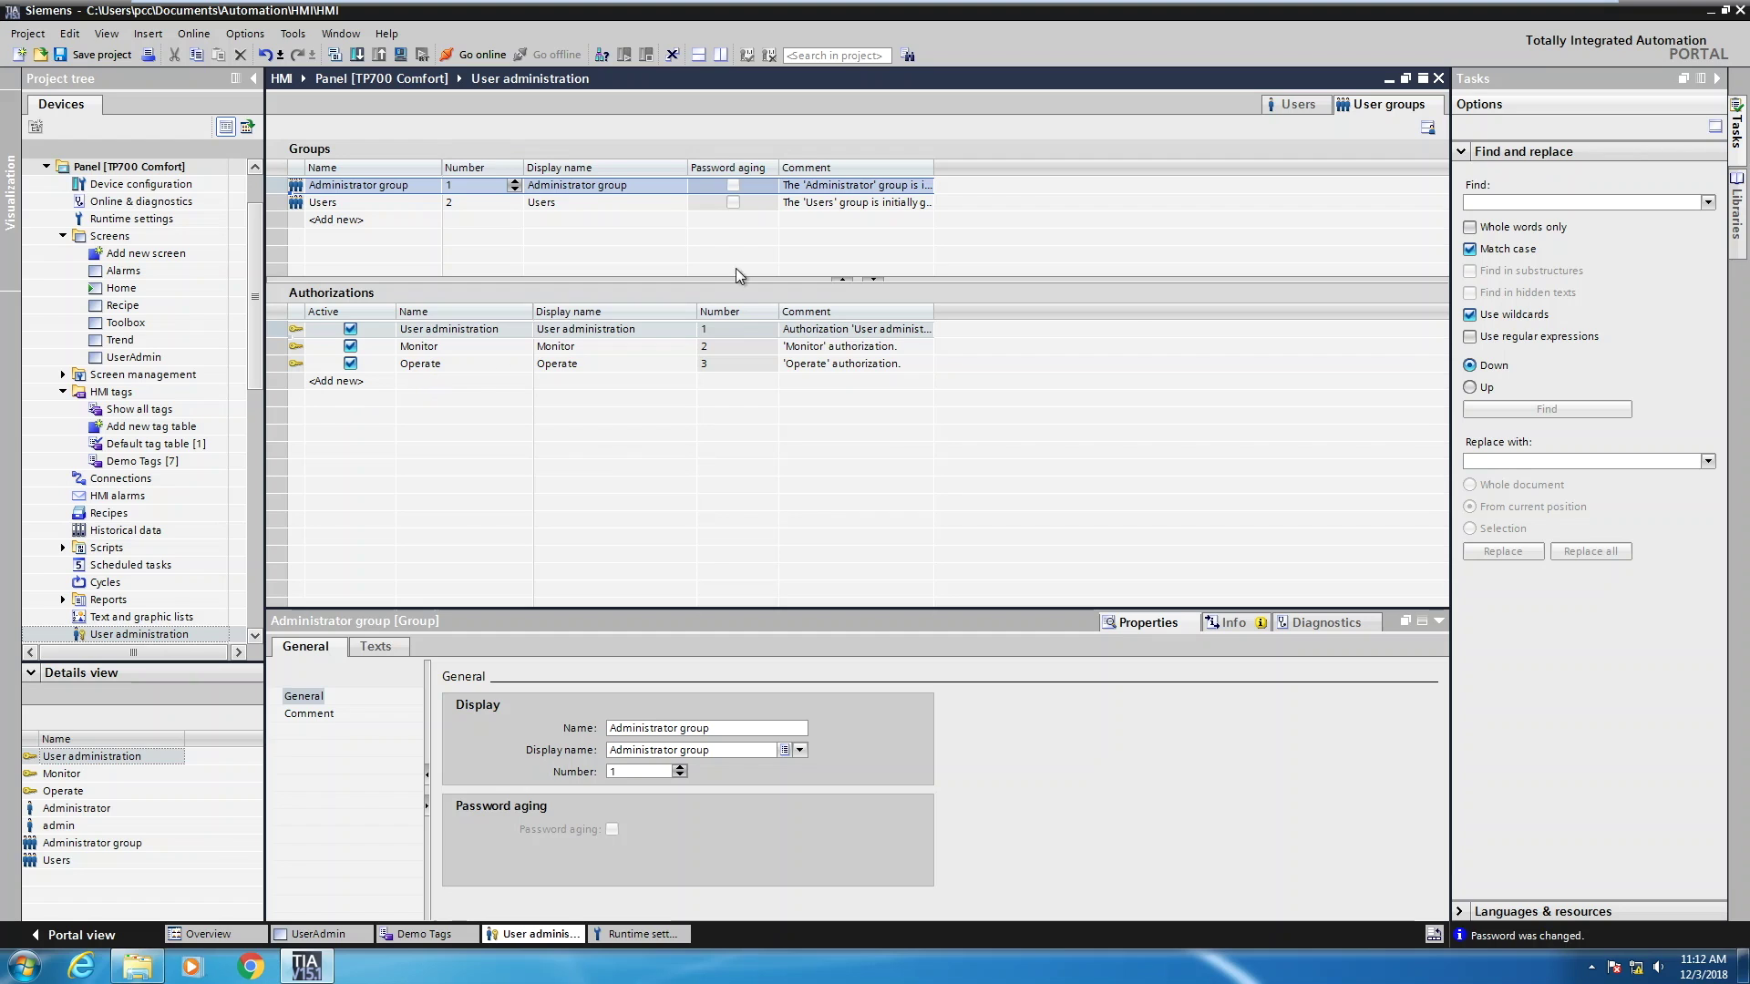
{"action": "left_click", "coordinate": [1291, 104]}
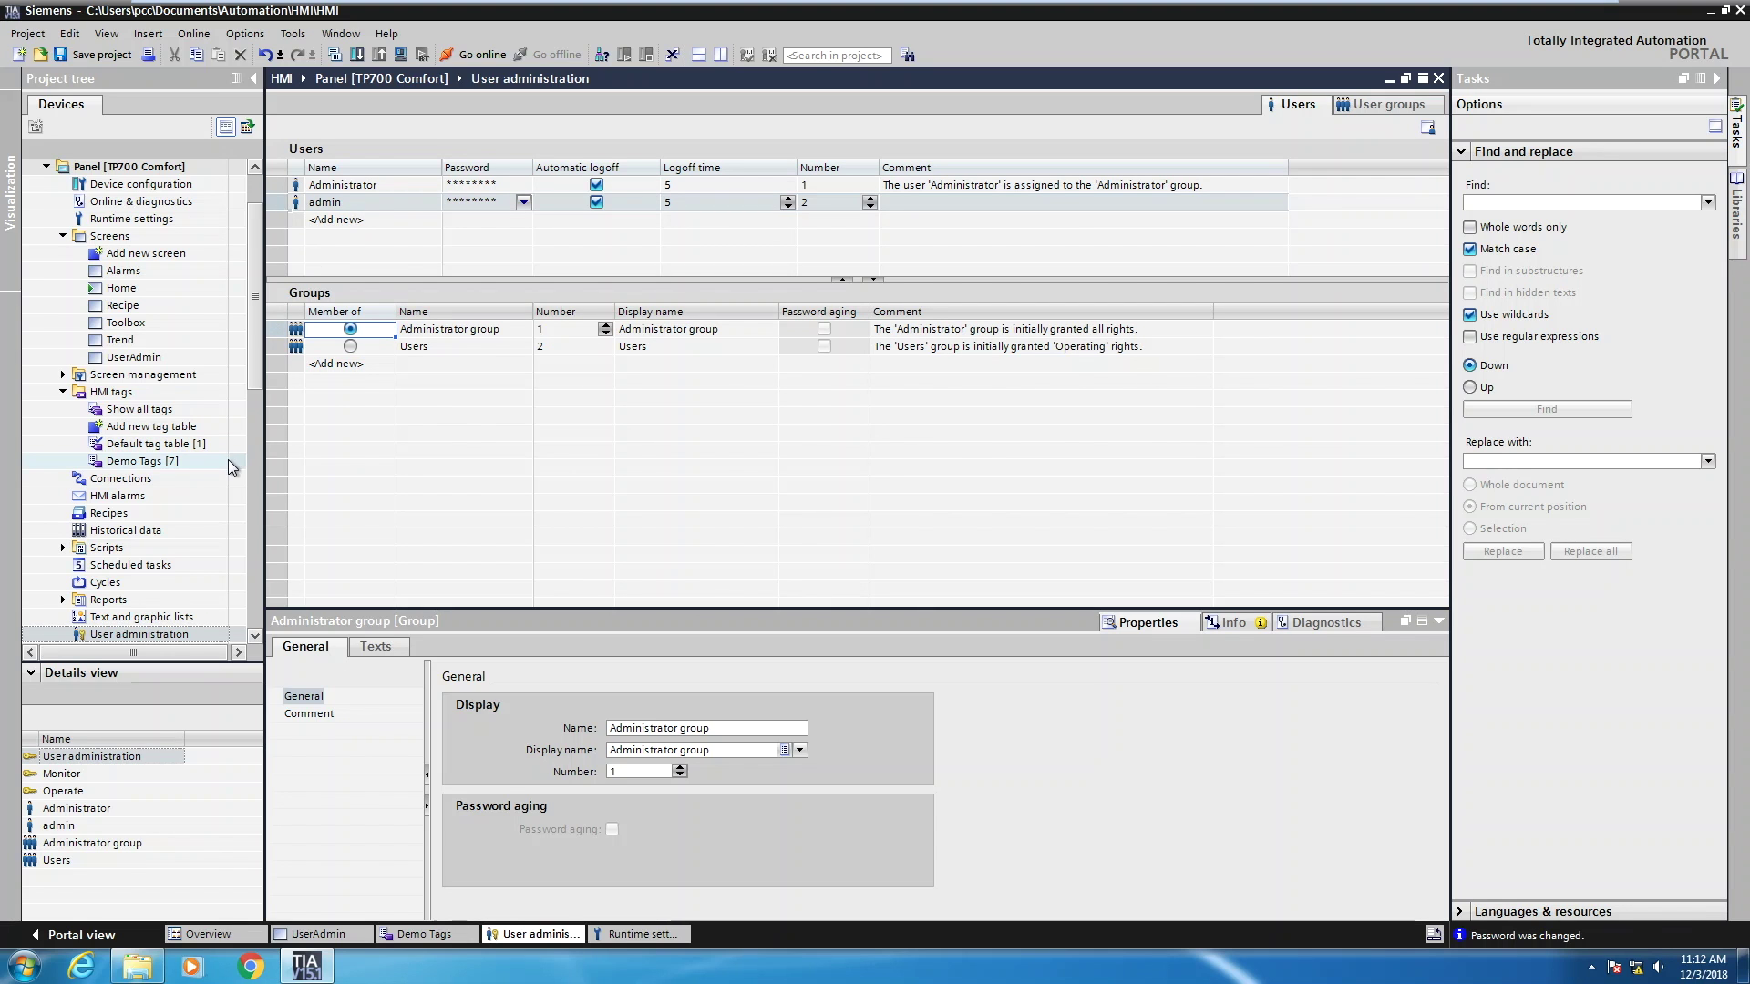
Set the Word_1 I/O field's security authorization to Operate on the UserAdmin screen
{"action": "left_click", "coordinate": [317, 935]}
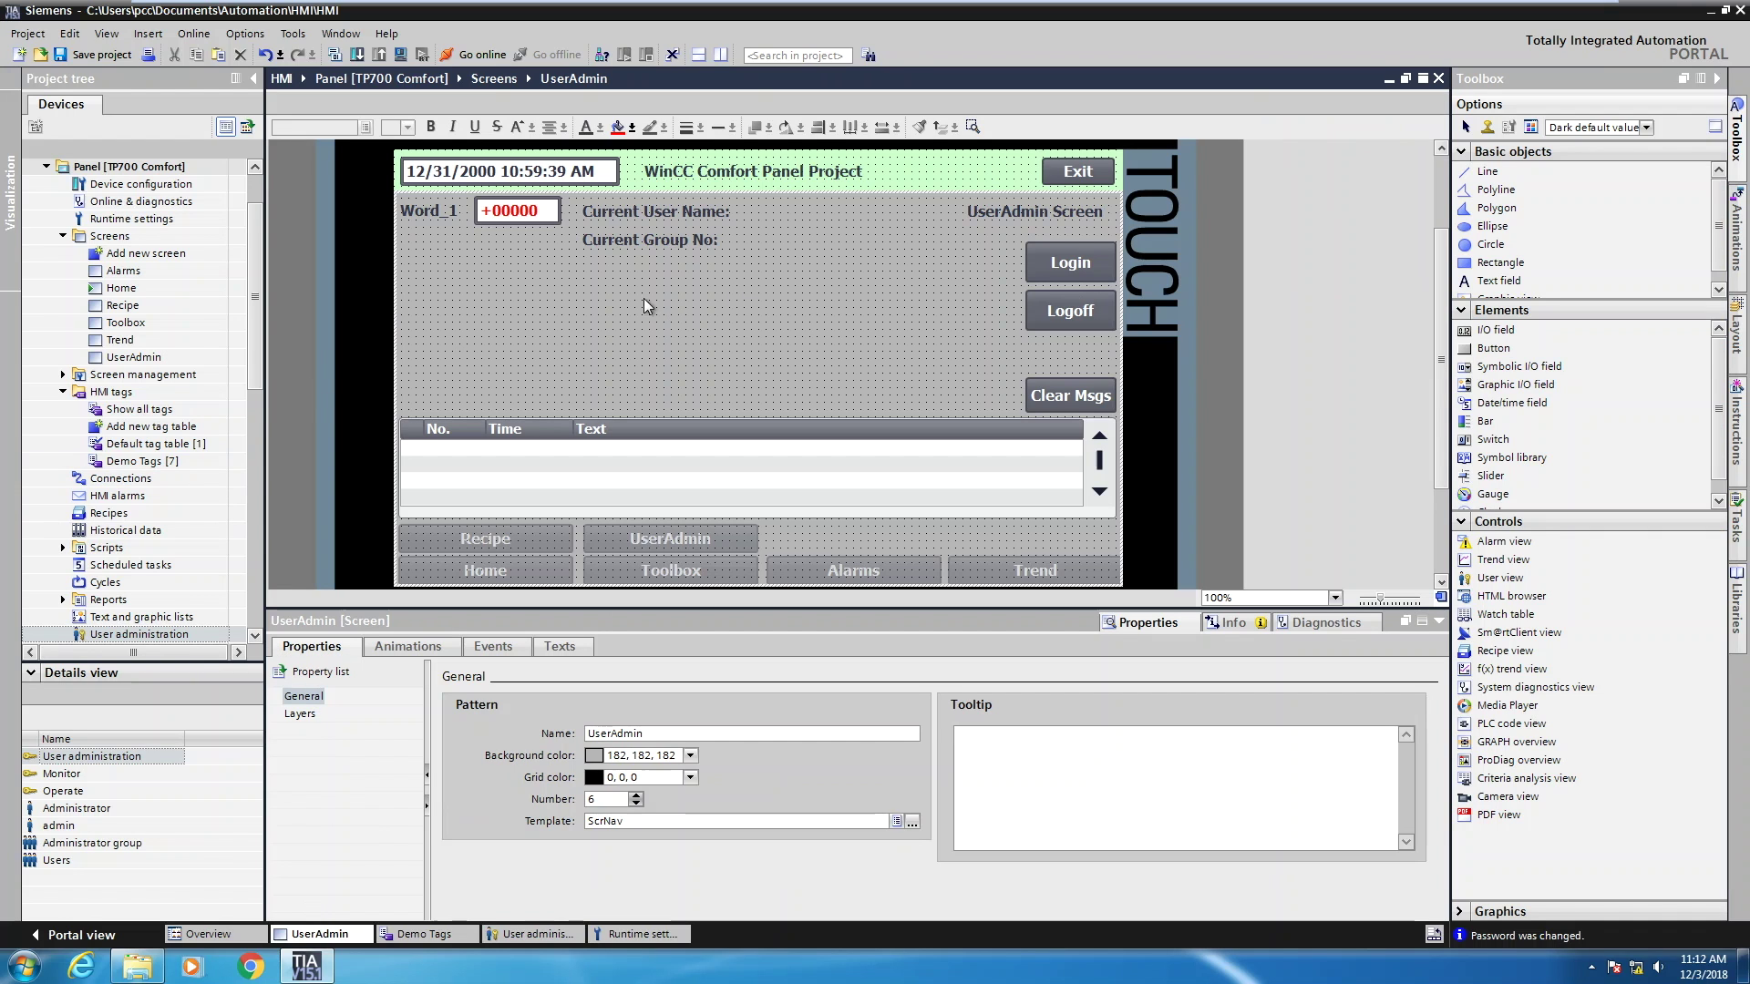
{"action": "left_click", "coordinate": [512, 211]}
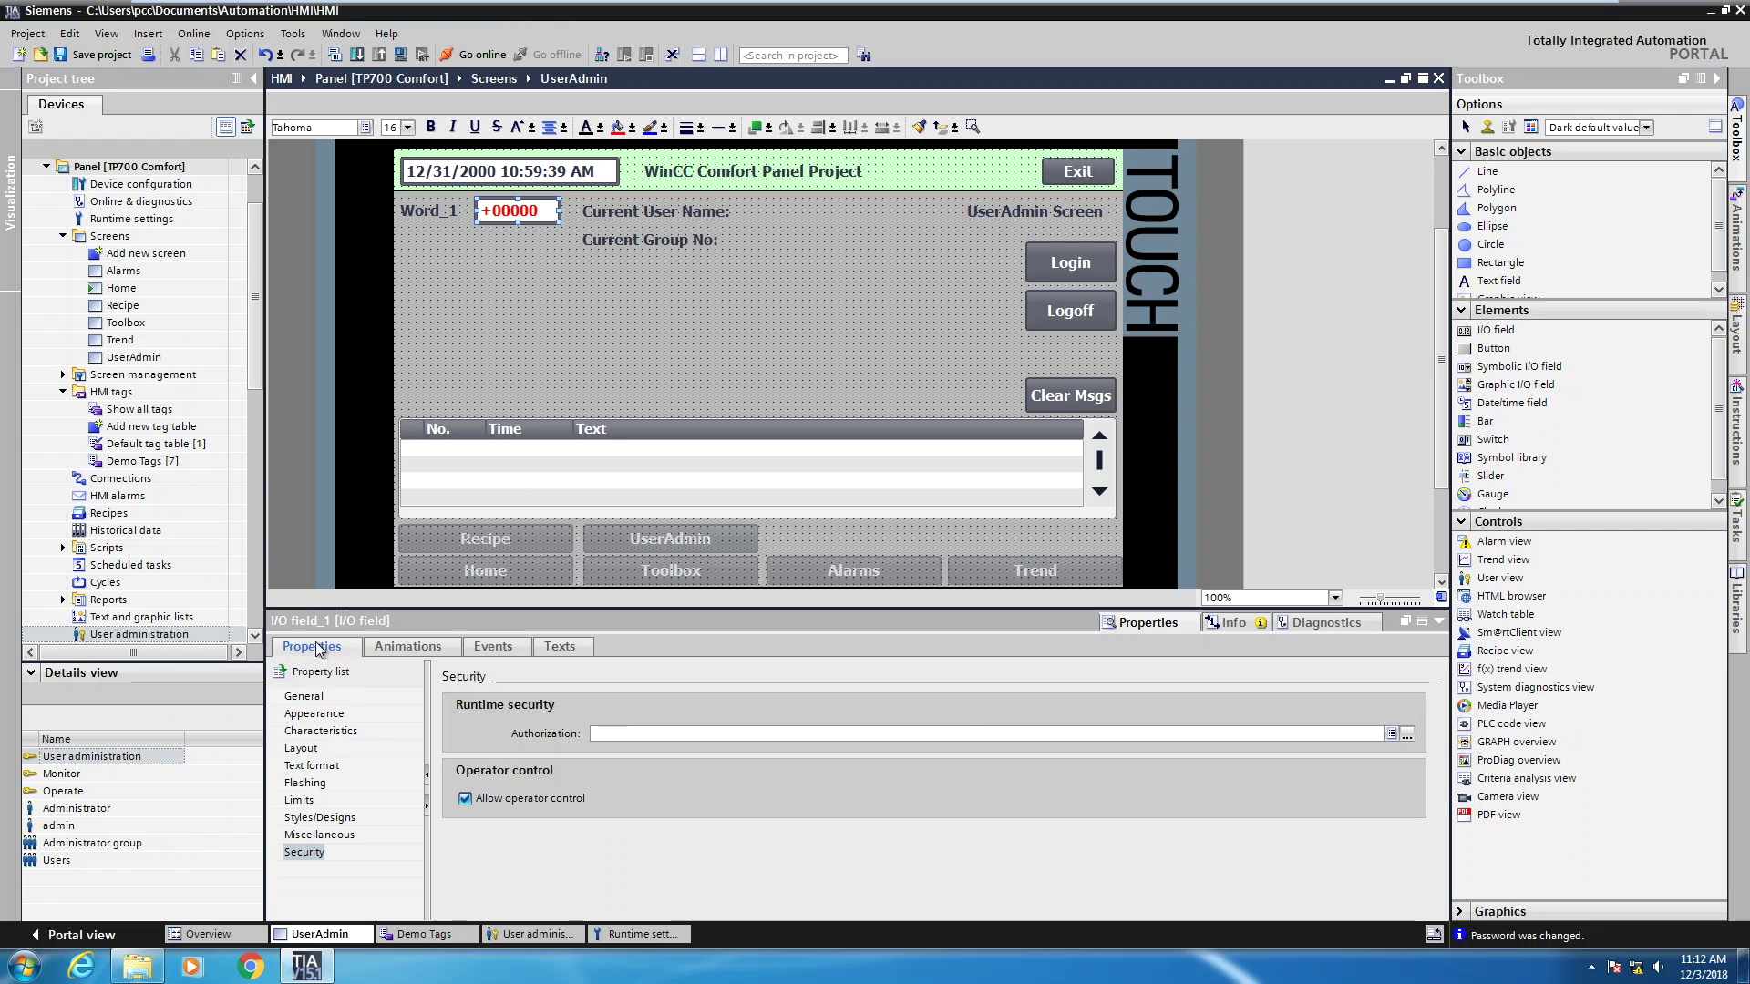
{"action": "left_click", "coordinate": [319, 854]}
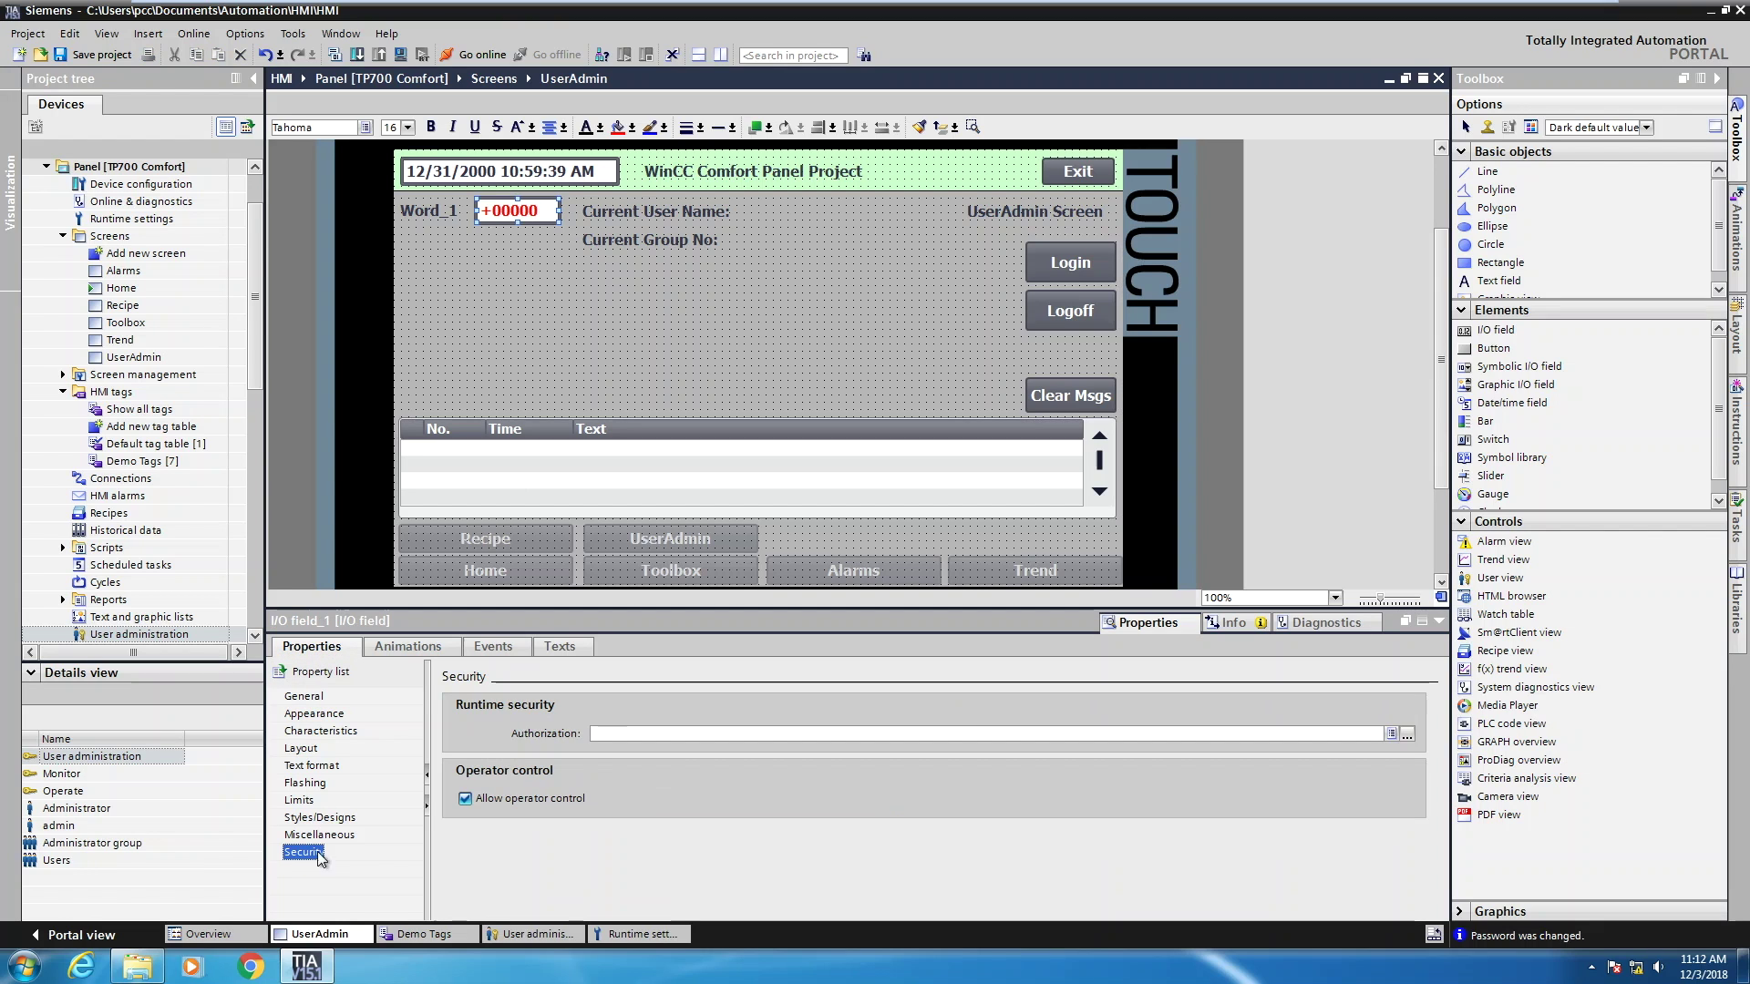
{"action": "left_click", "coordinate": [1408, 734]}
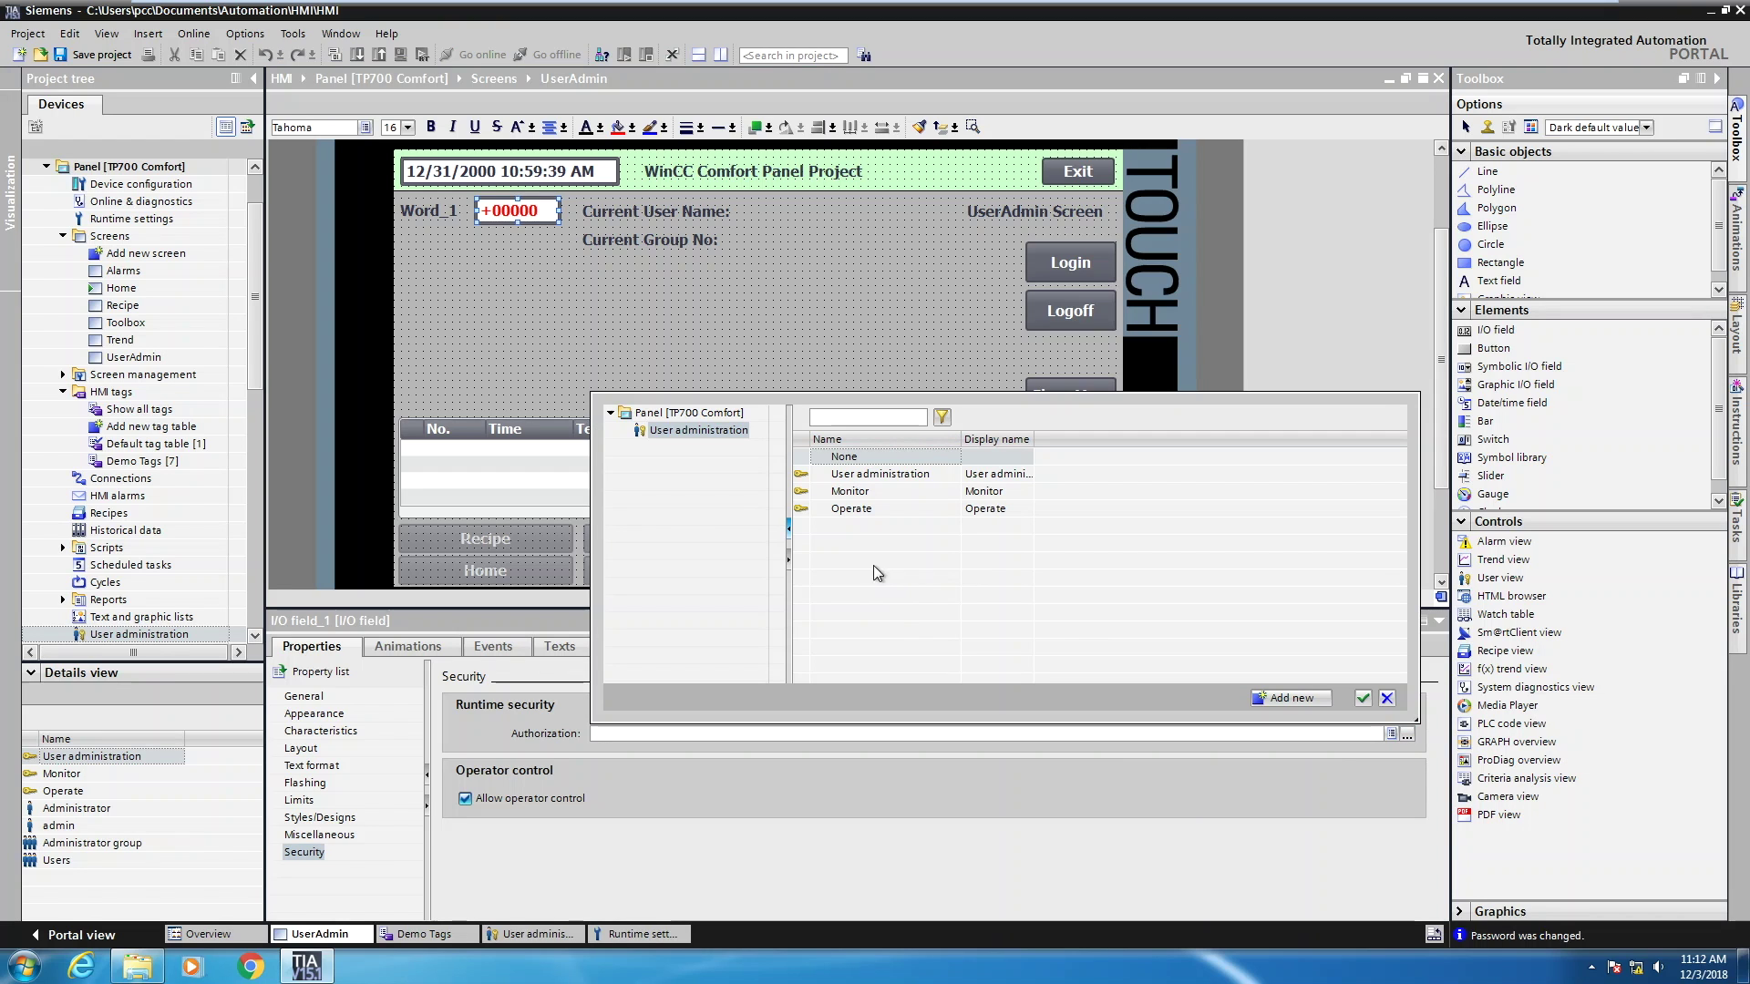
{"action": "left_click", "coordinate": [838, 511]}
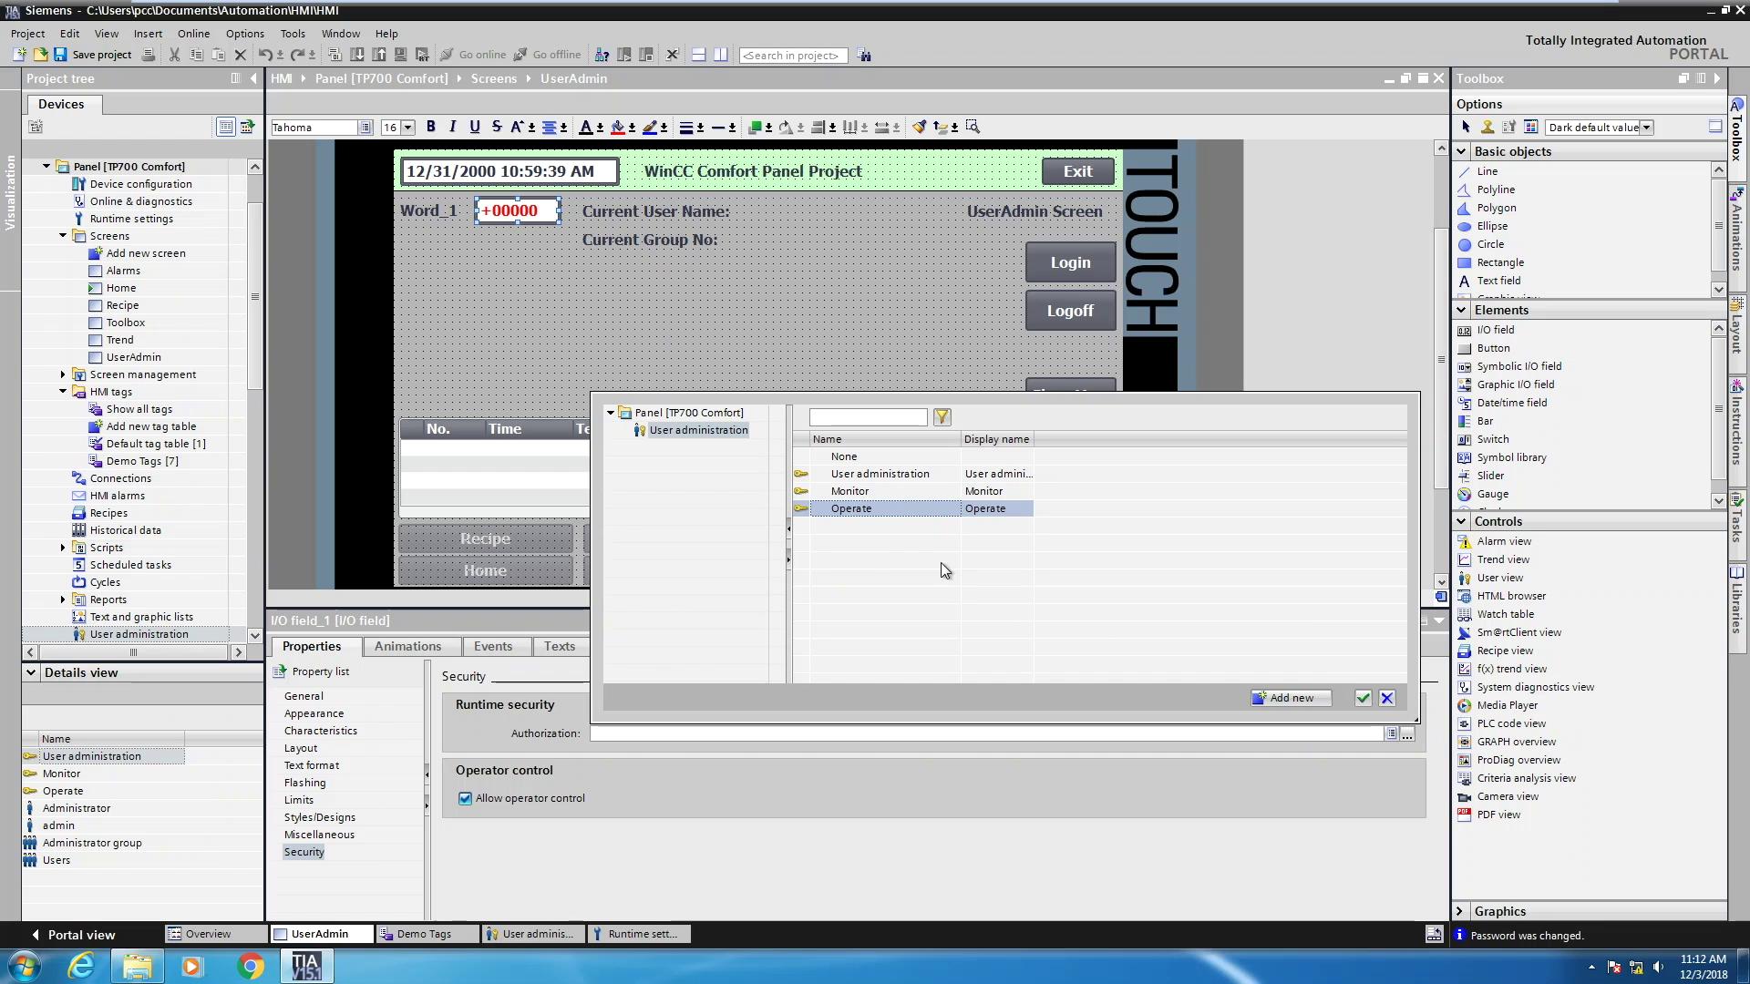
{"action": "left_click", "coordinate": [1362, 698]}
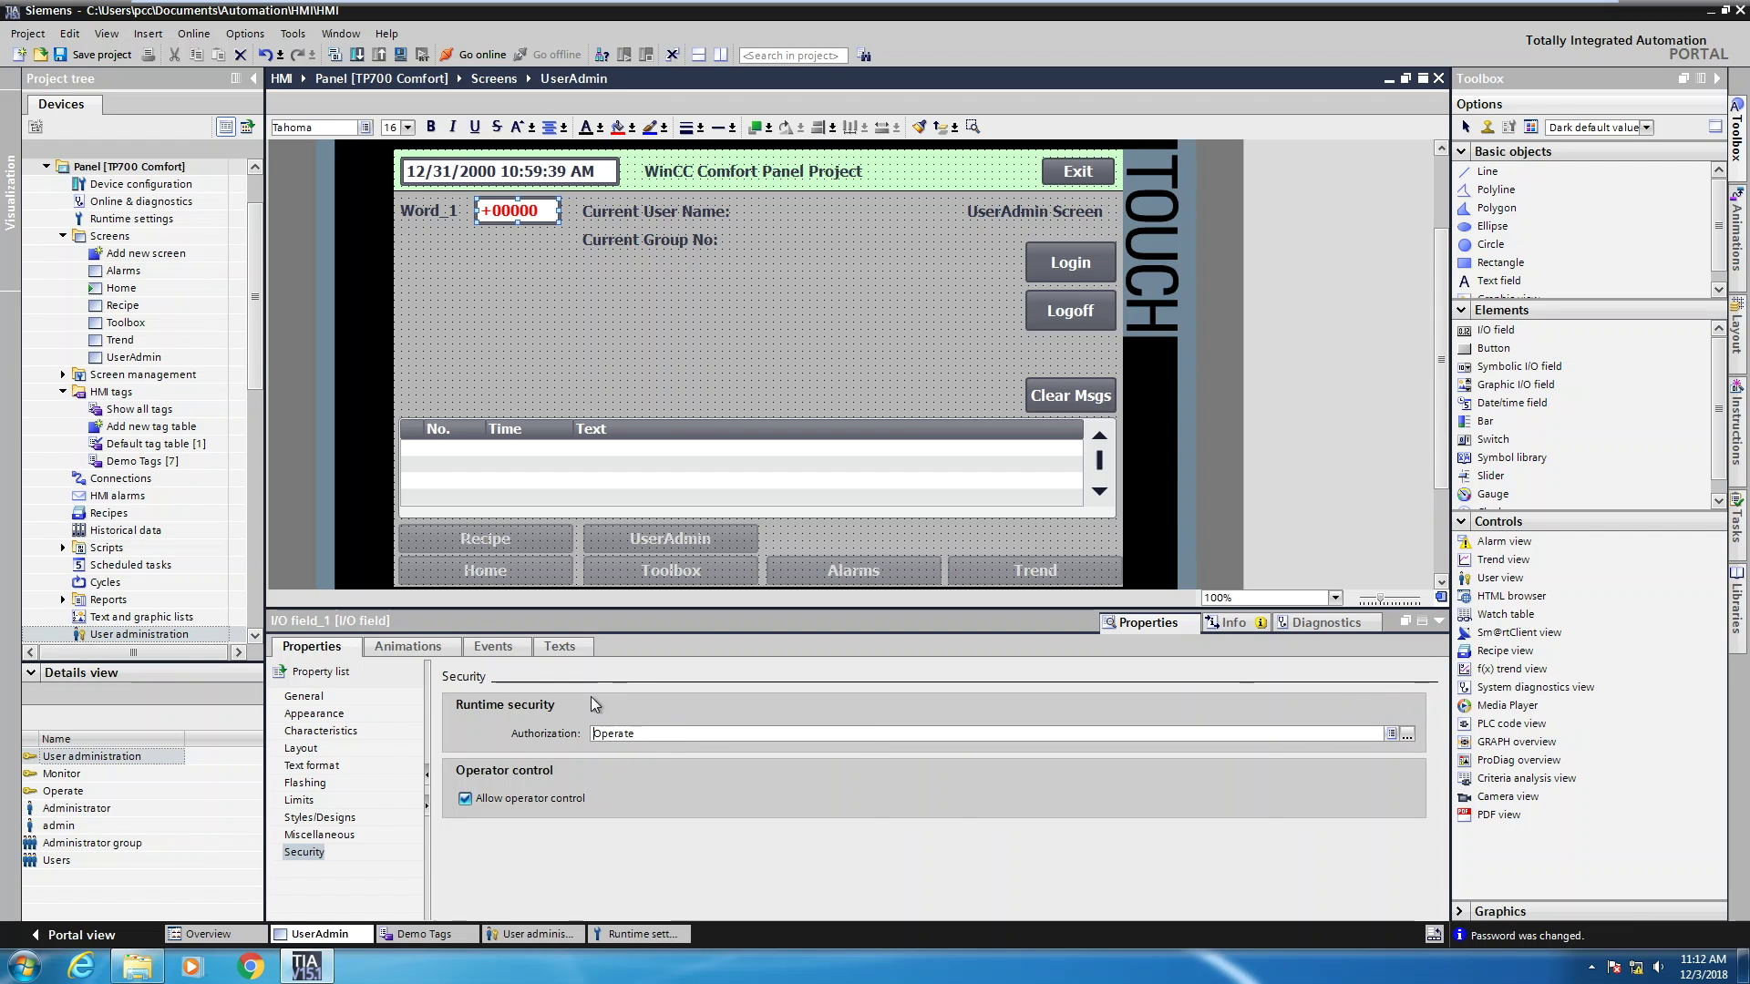
{"action": "left_click", "coordinate": [683, 743]}
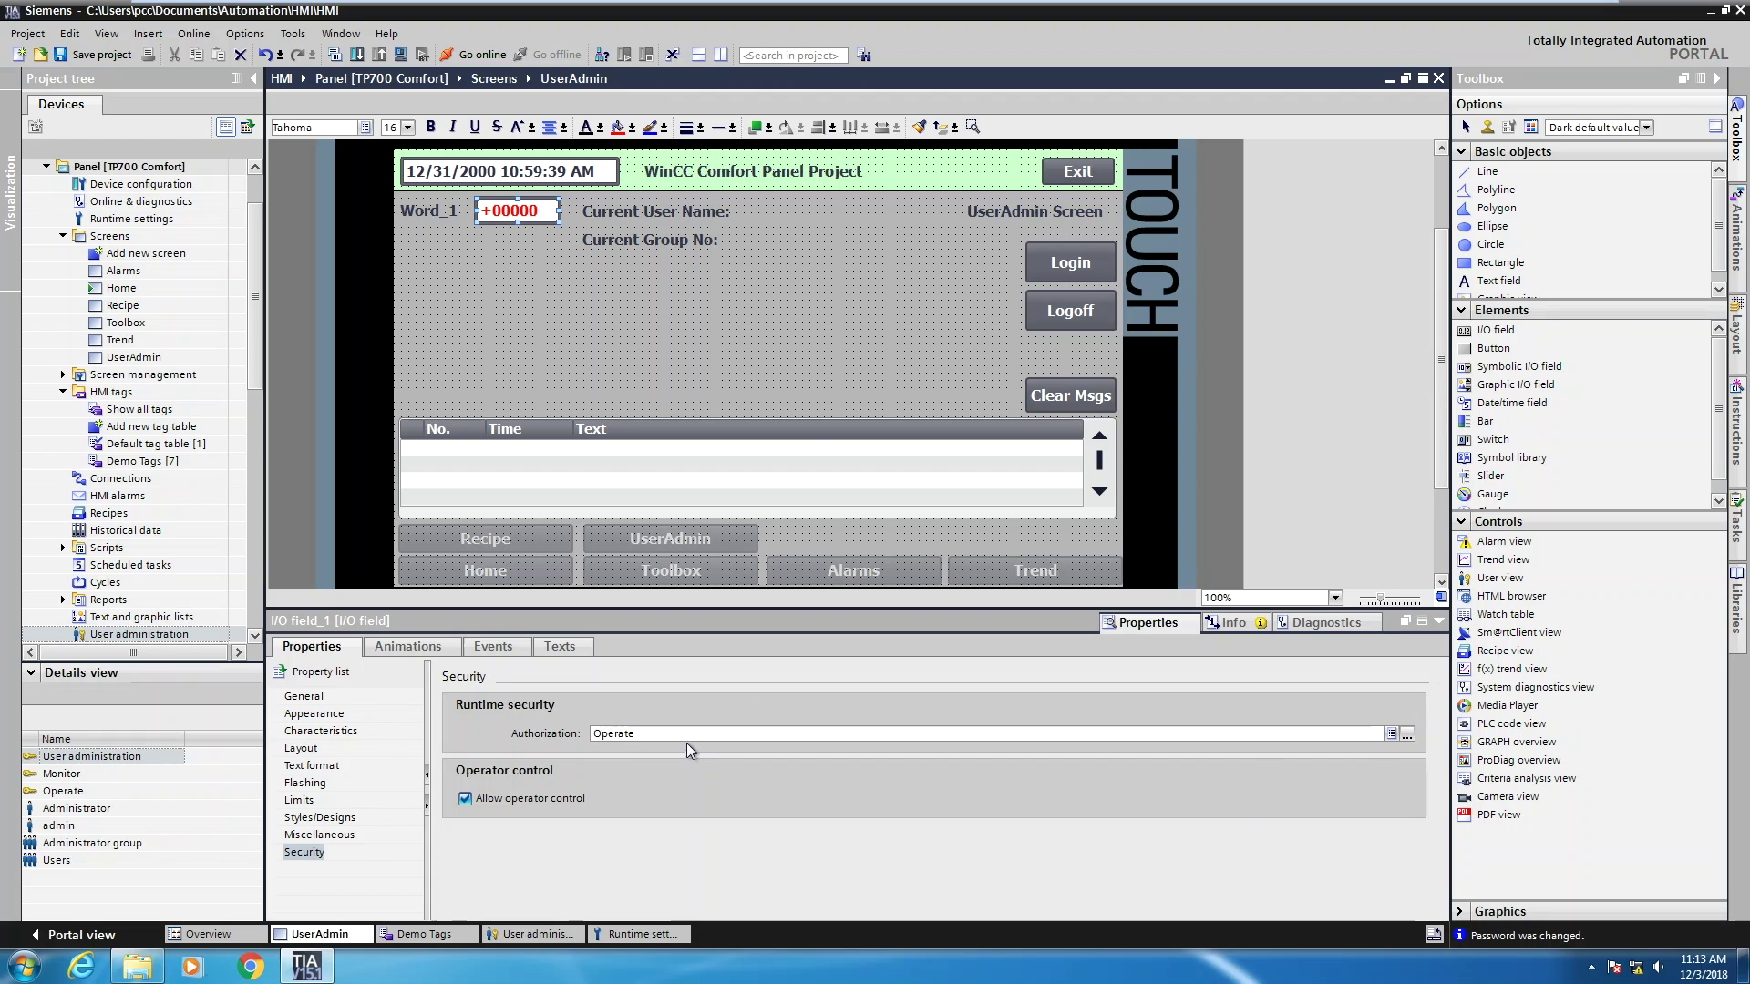
{"action": "left_click", "coordinate": [1055, 259]}
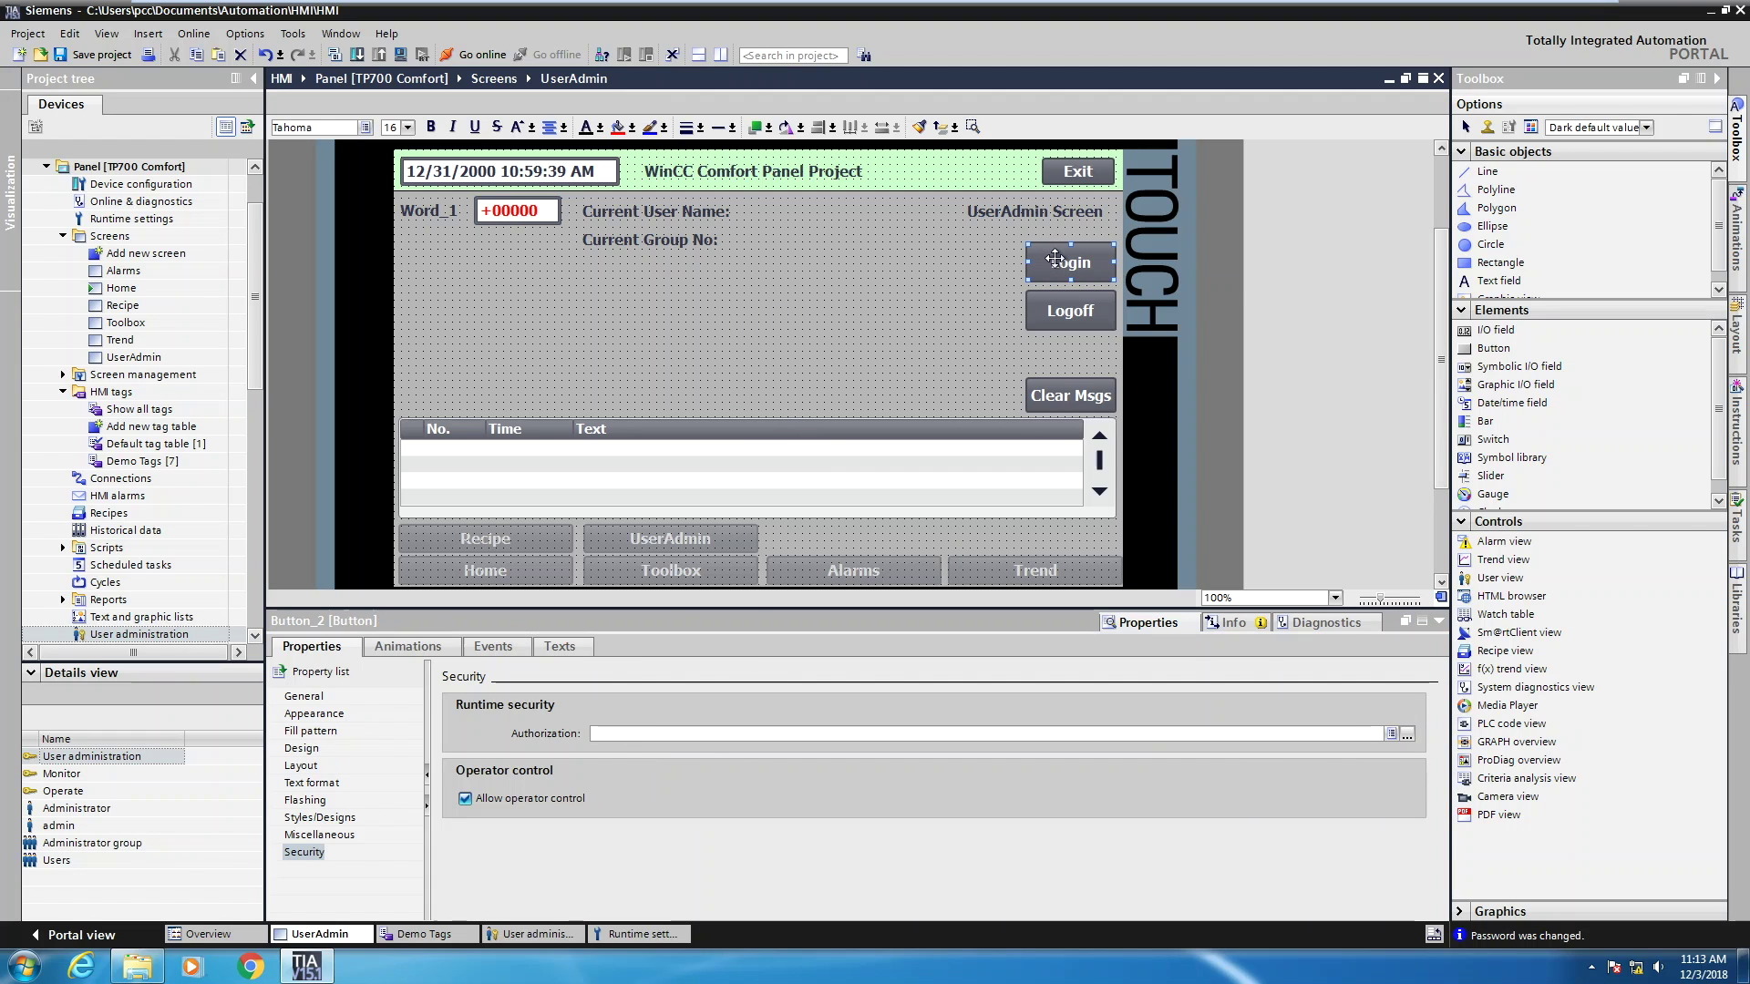
Assign the ShowLogonDialog function to the Login button's Press event
{"action": "left_click", "coordinate": [486, 647]}
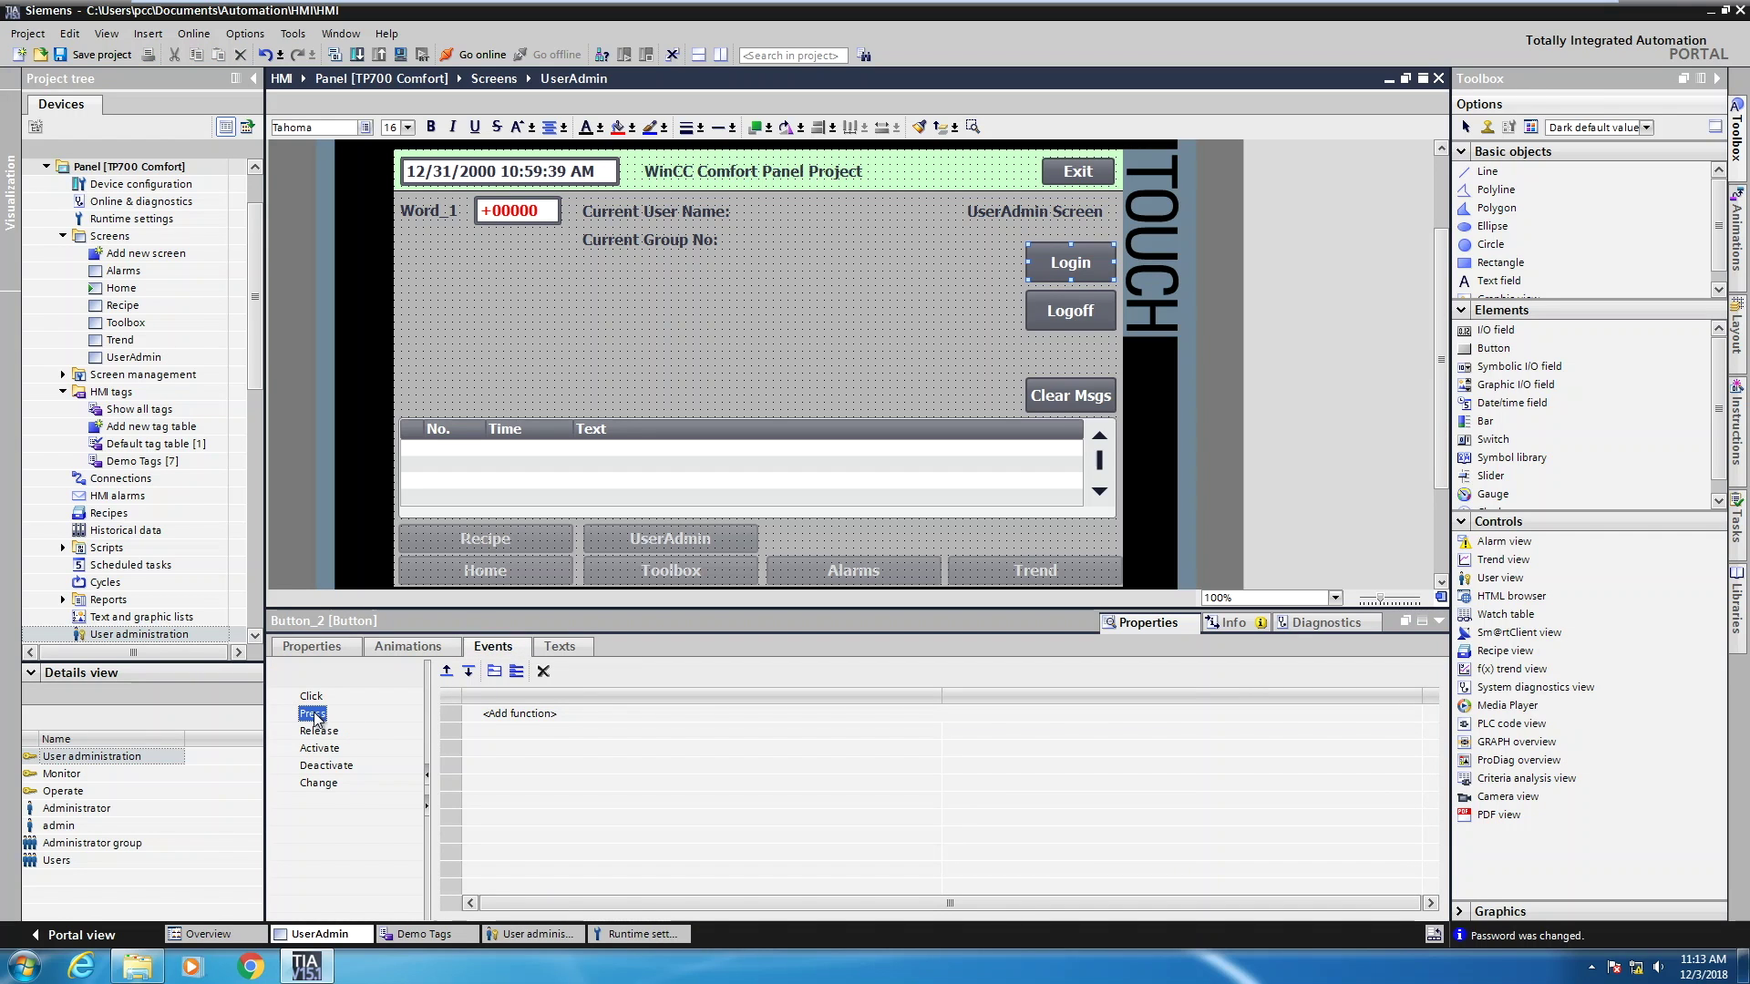
{"action": "left_click", "coordinate": [507, 719]}
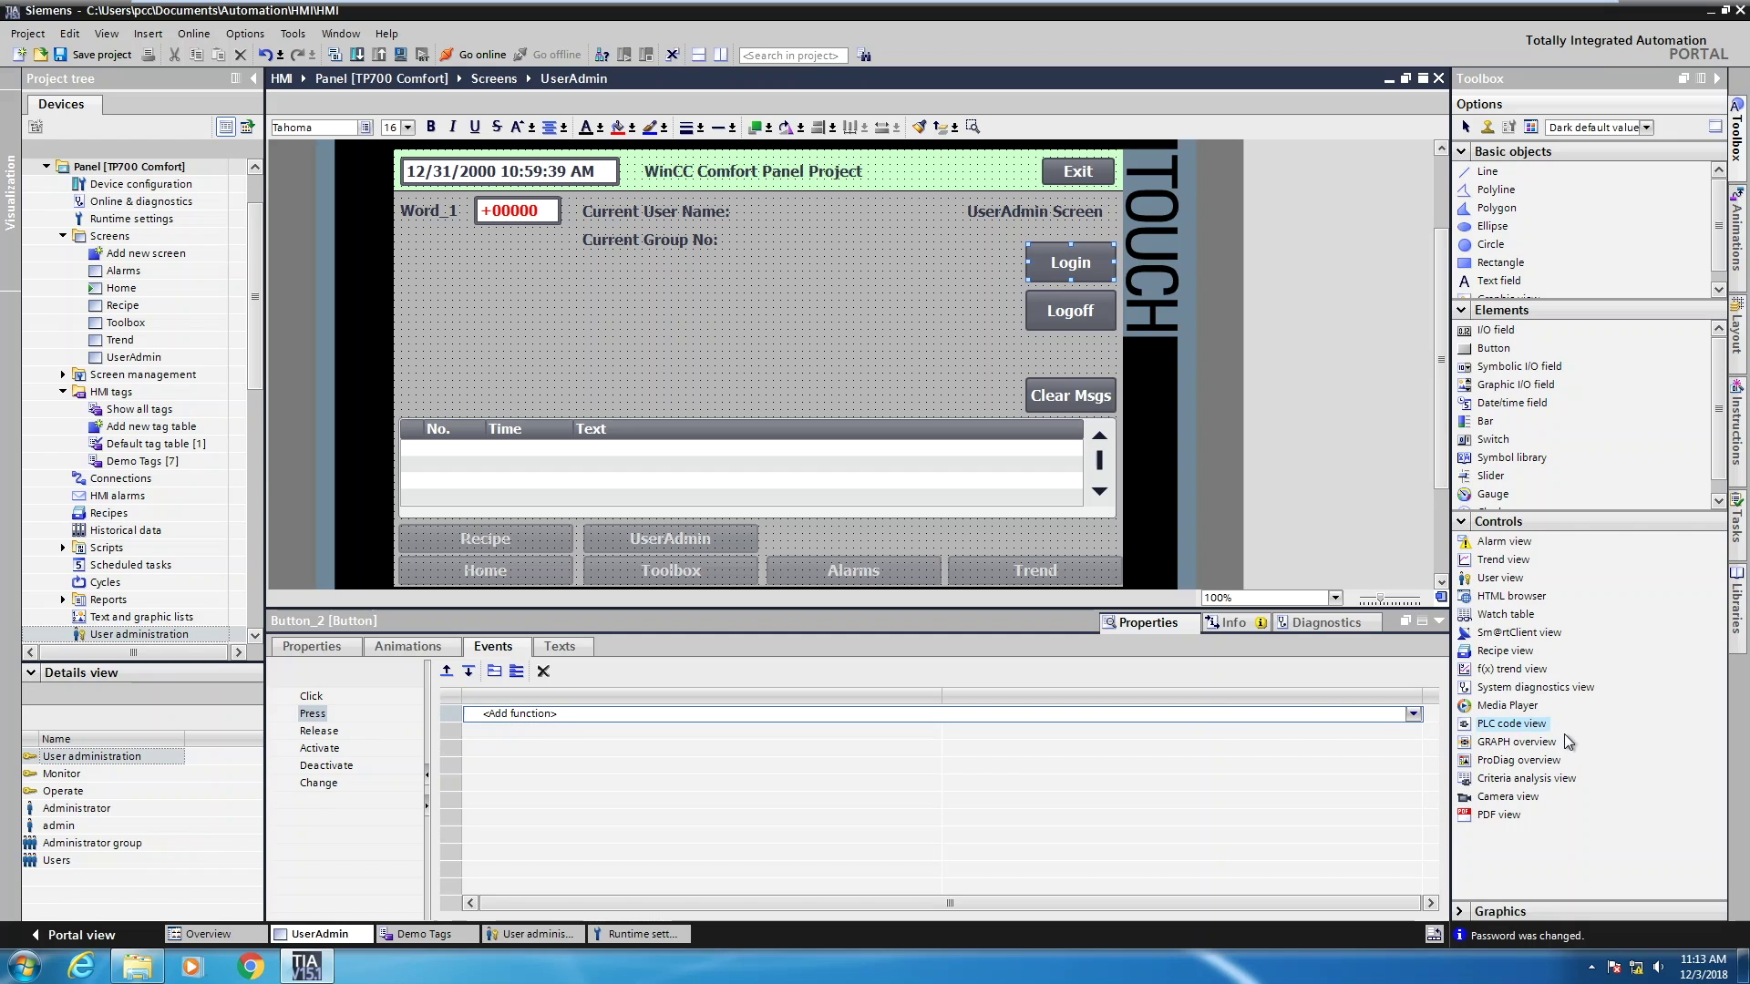
{"action": "left_click", "coordinate": [1416, 716]}
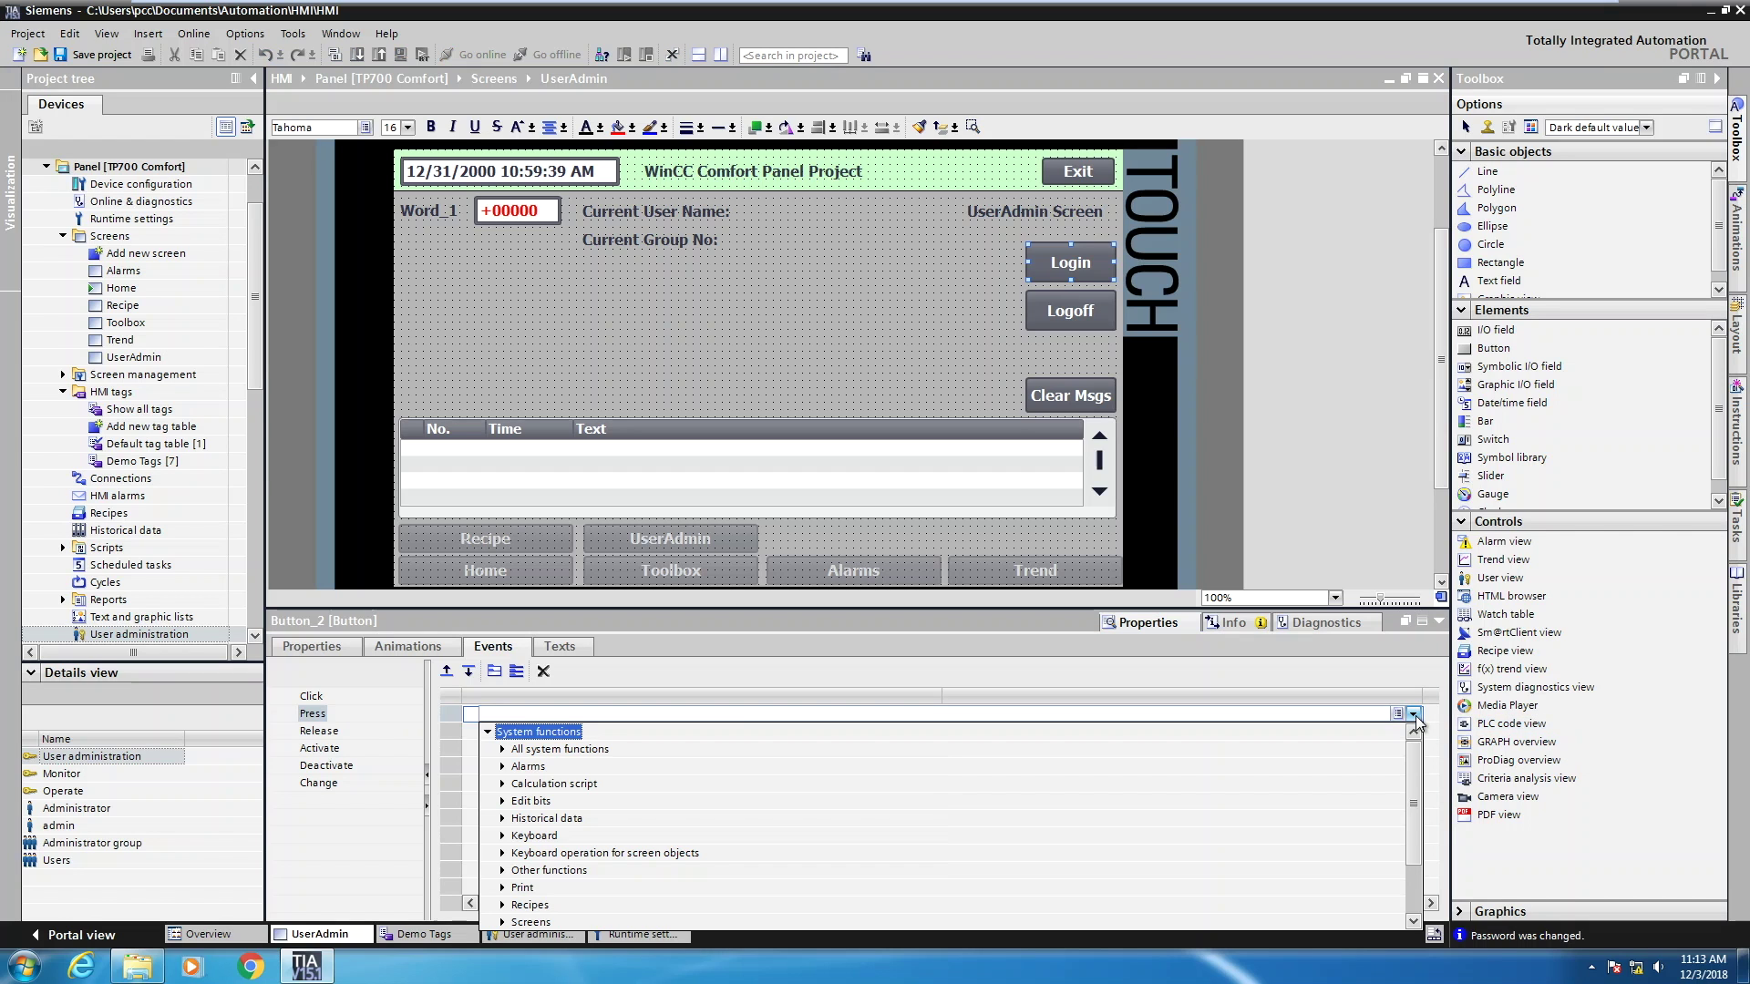
{"action": "scroll", "coordinate": [1417, 814], "scroll_direction": "down", "scroll_amount": 2}
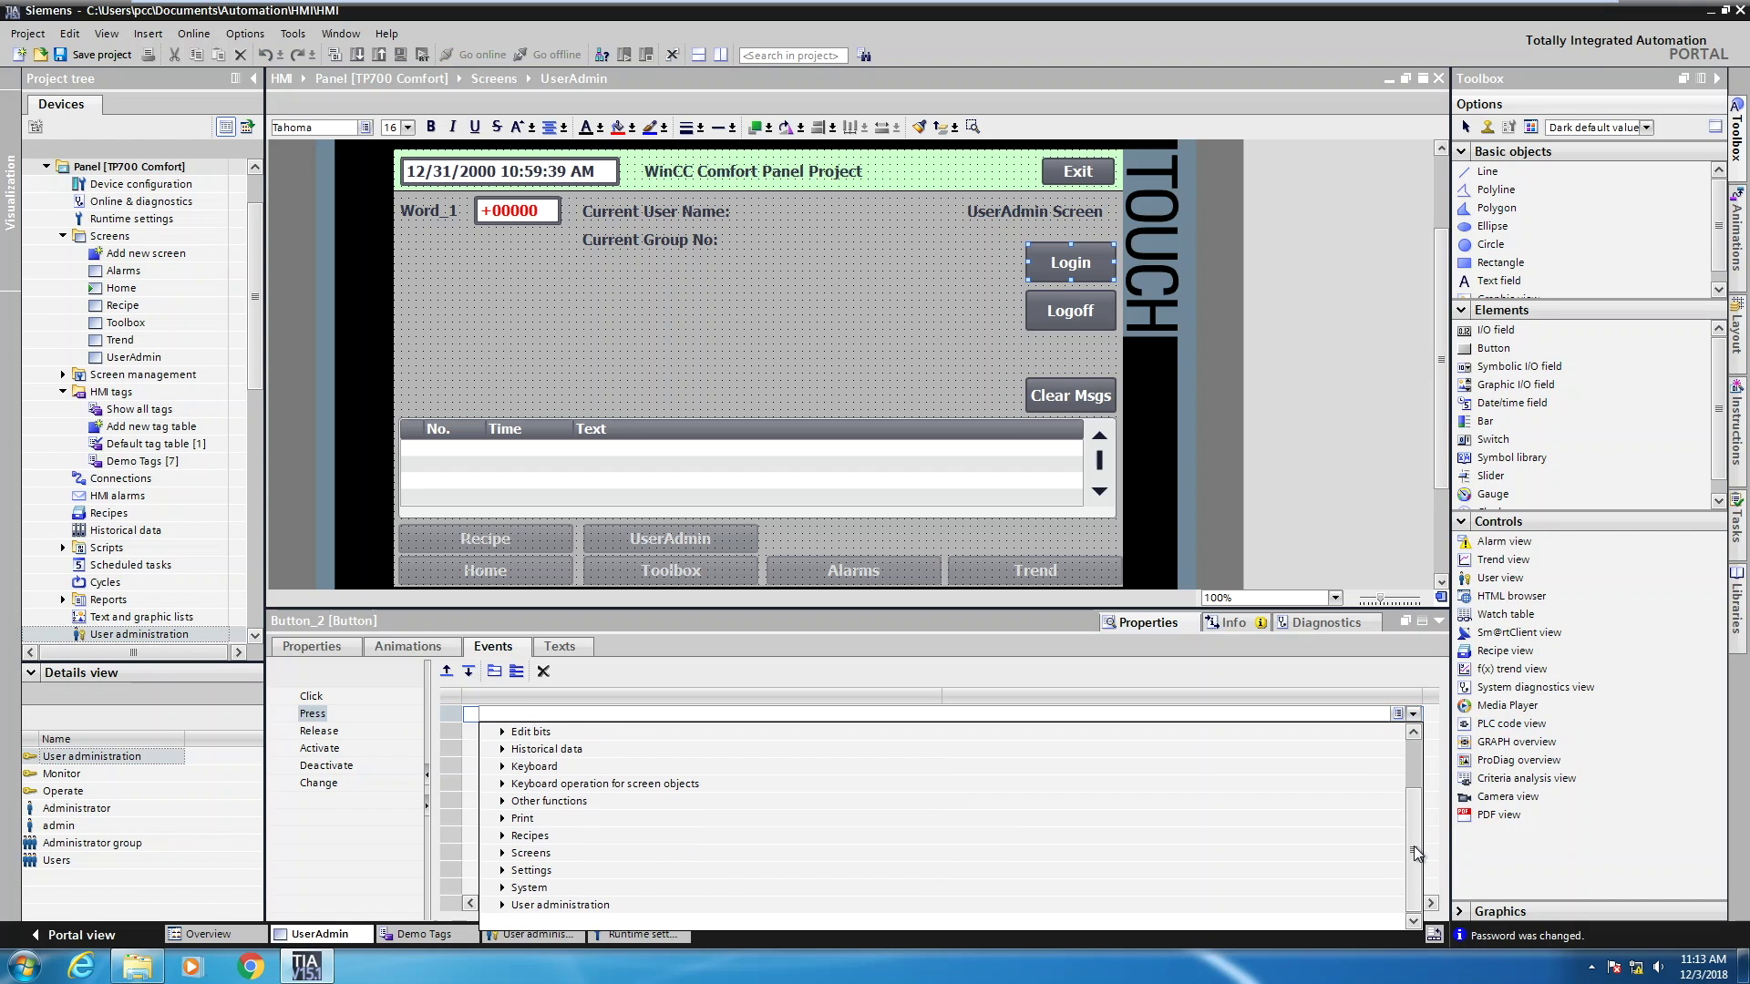
{"action": "left_click", "coordinate": [503, 907]}
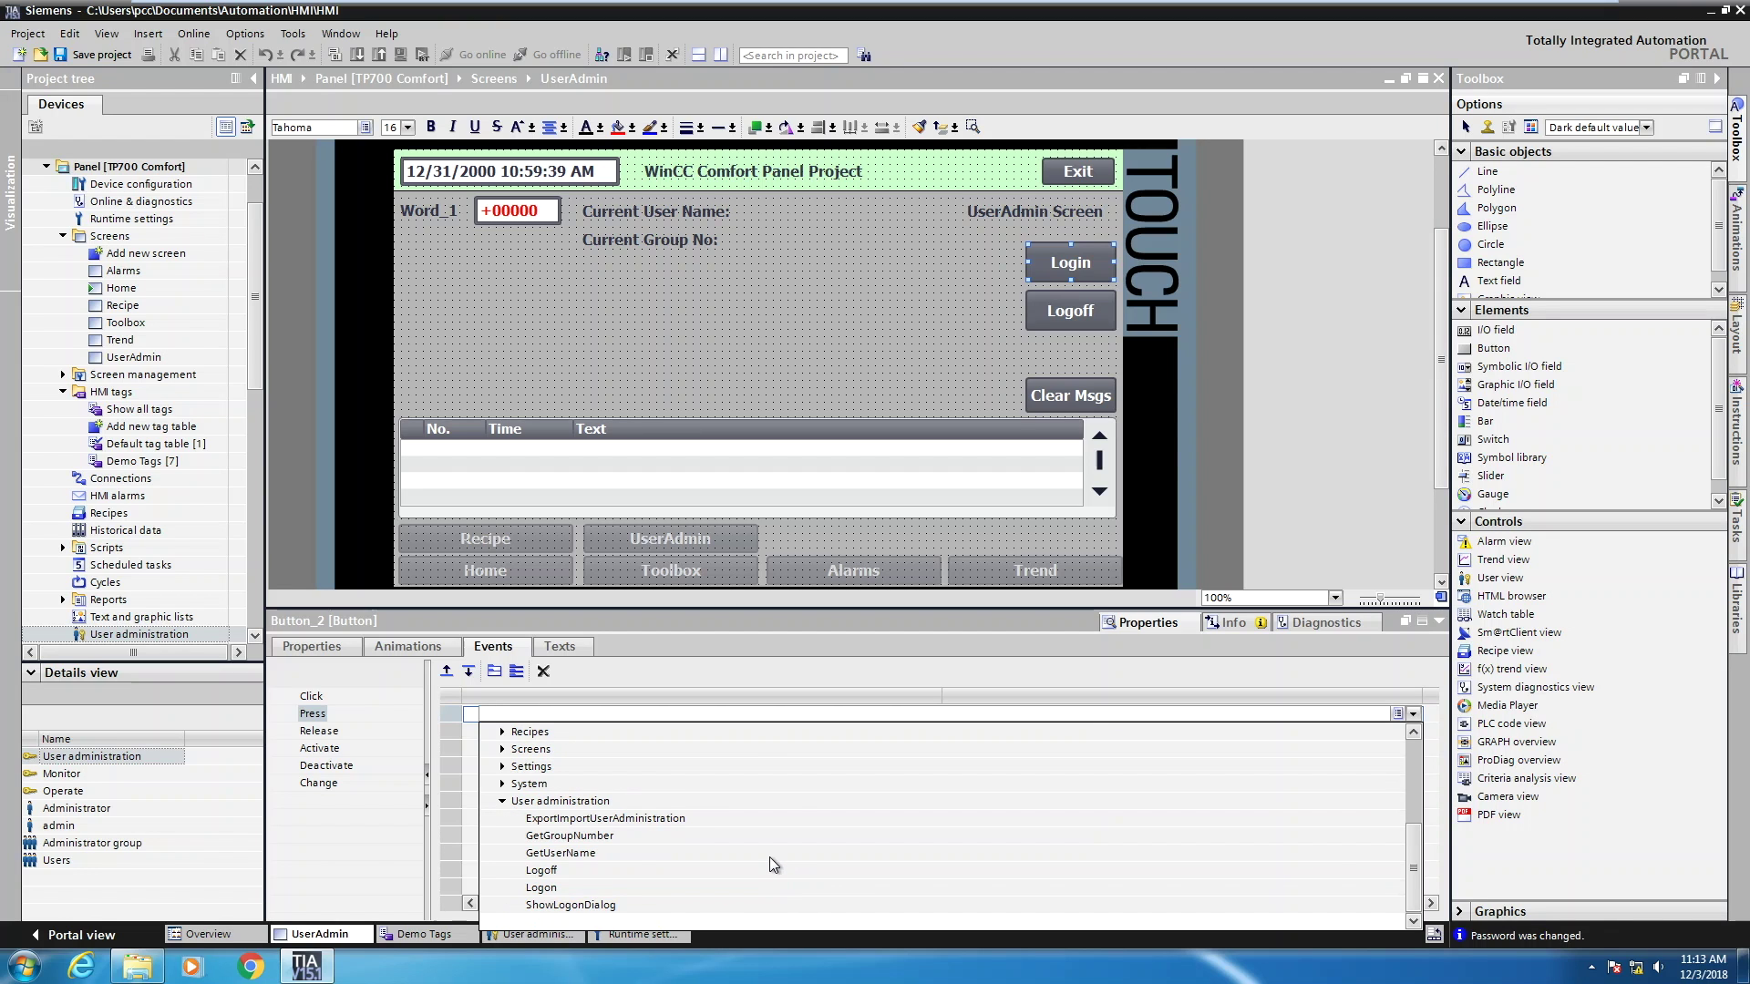
{"action": "left_click", "coordinate": [581, 905]}
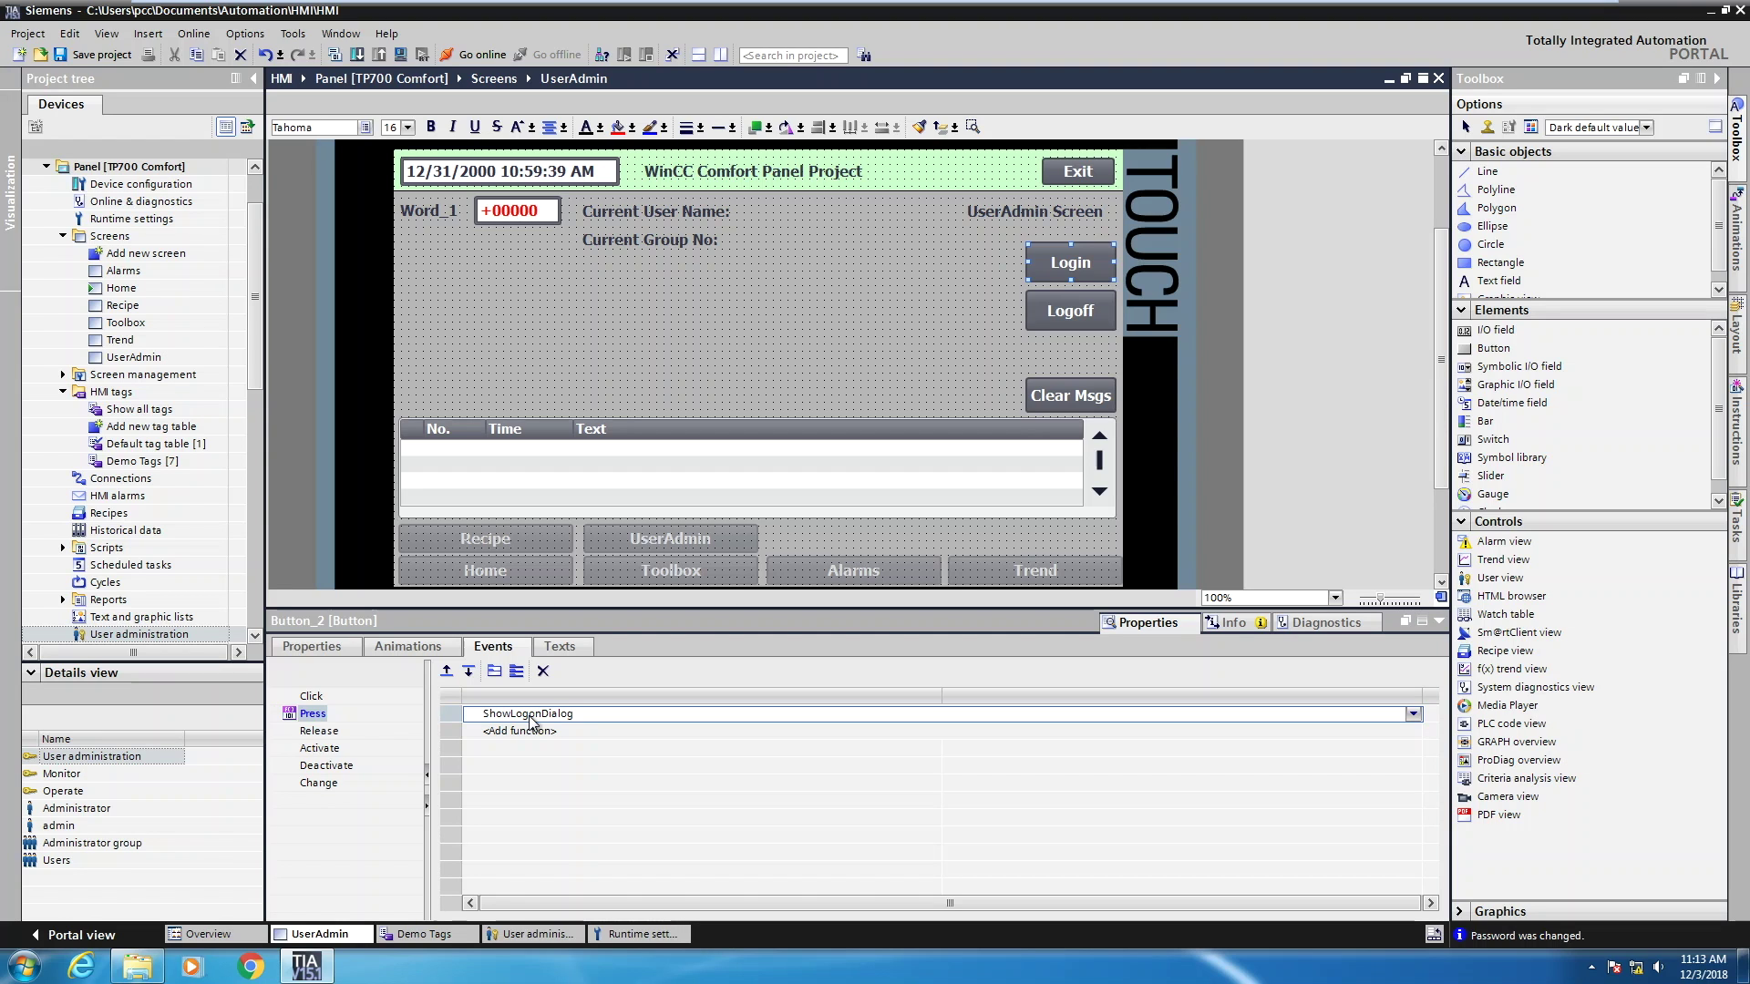
Assign the User administration Logoff function to the Logoff button's Press event
{"action": "left_click", "coordinate": [1066, 311]}
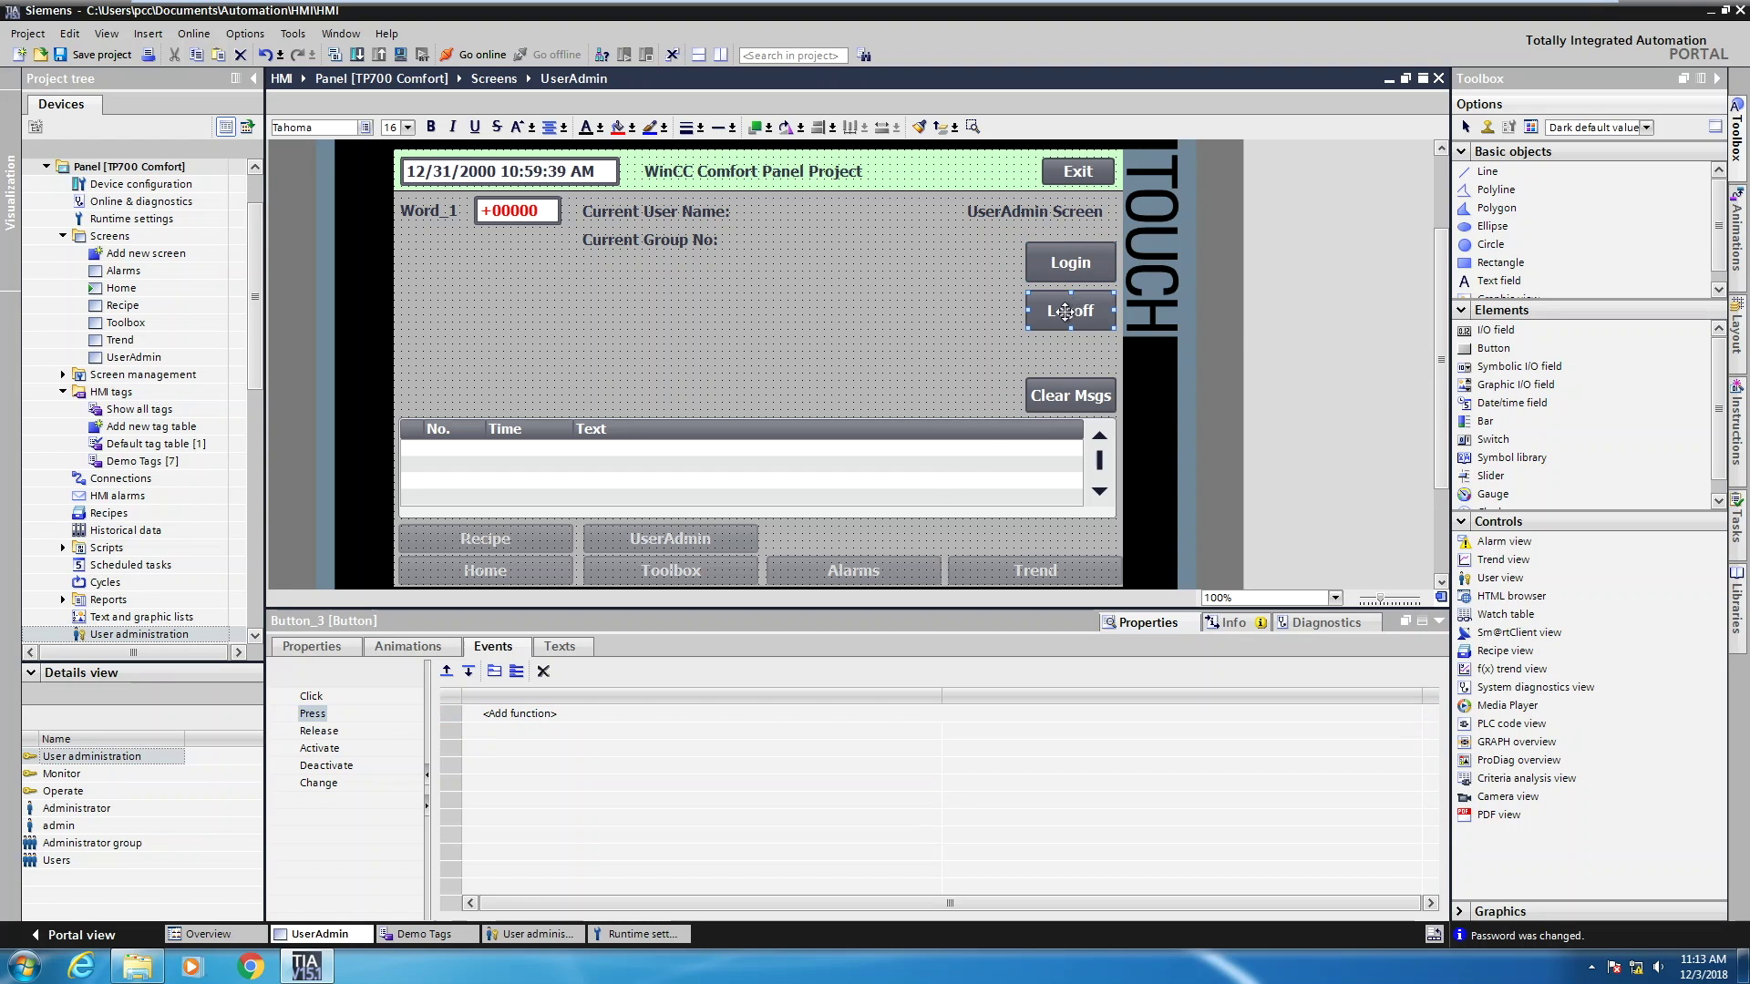
{"action": "left_click", "coordinate": [312, 714]}
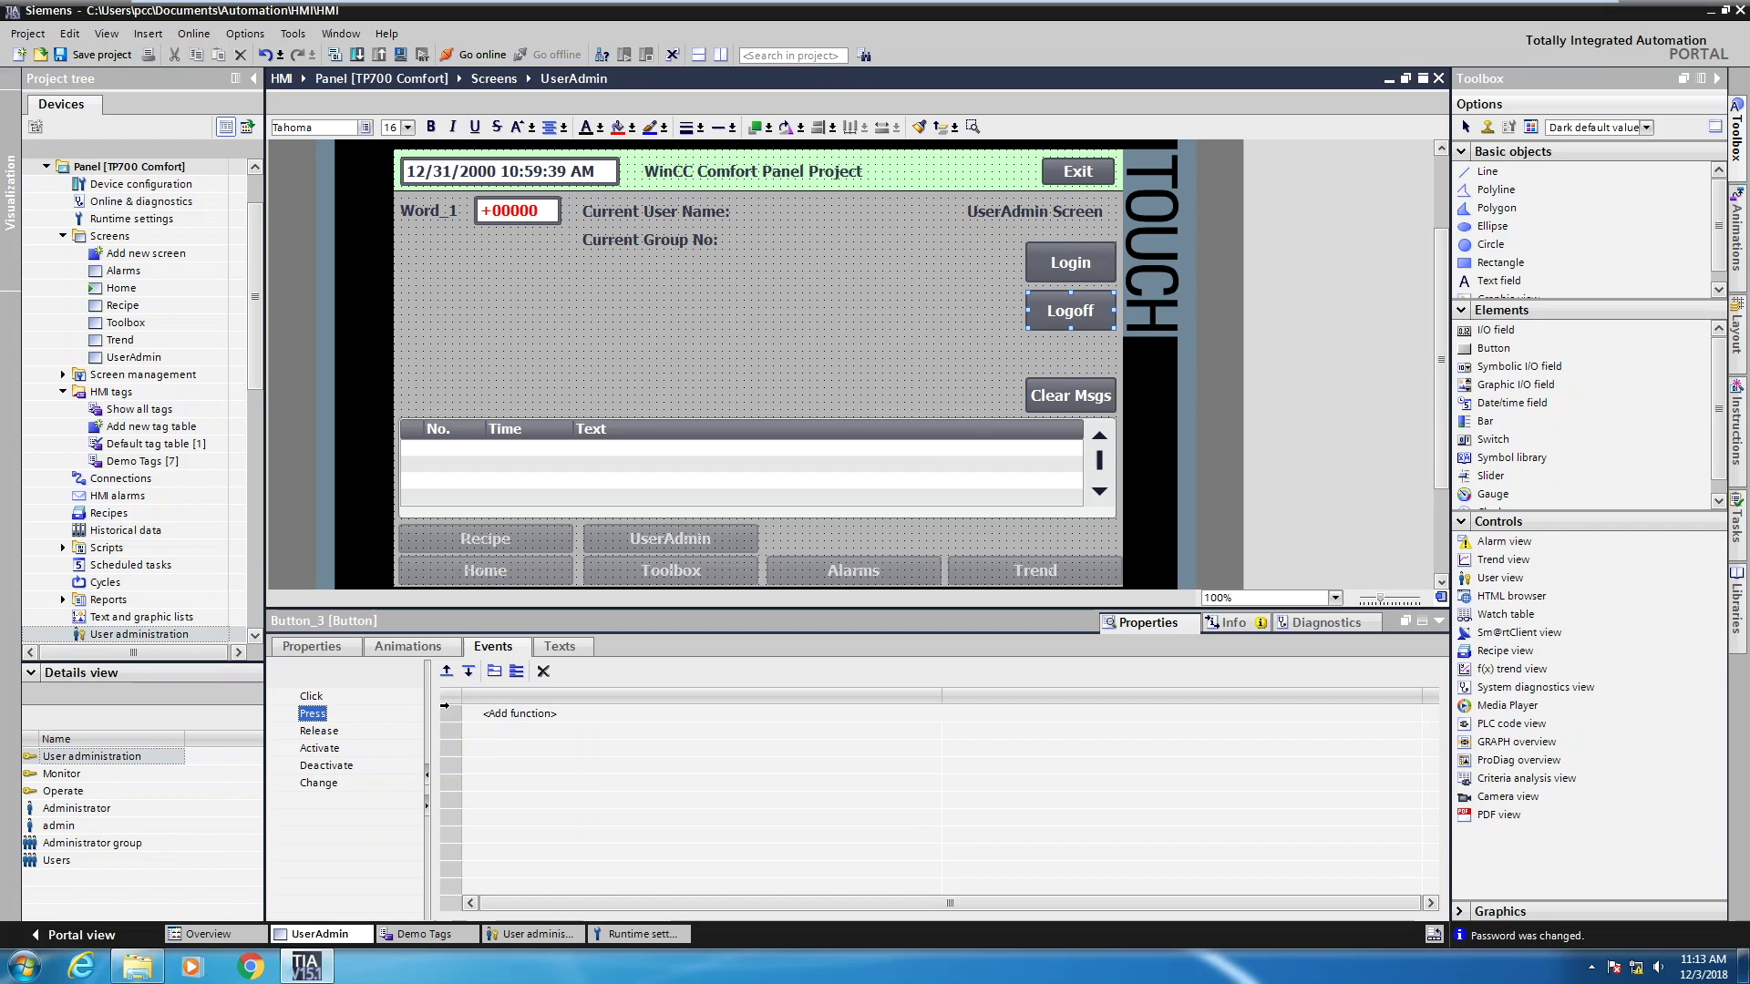
{"action": "left_click", "coordinate": [508, 715]}
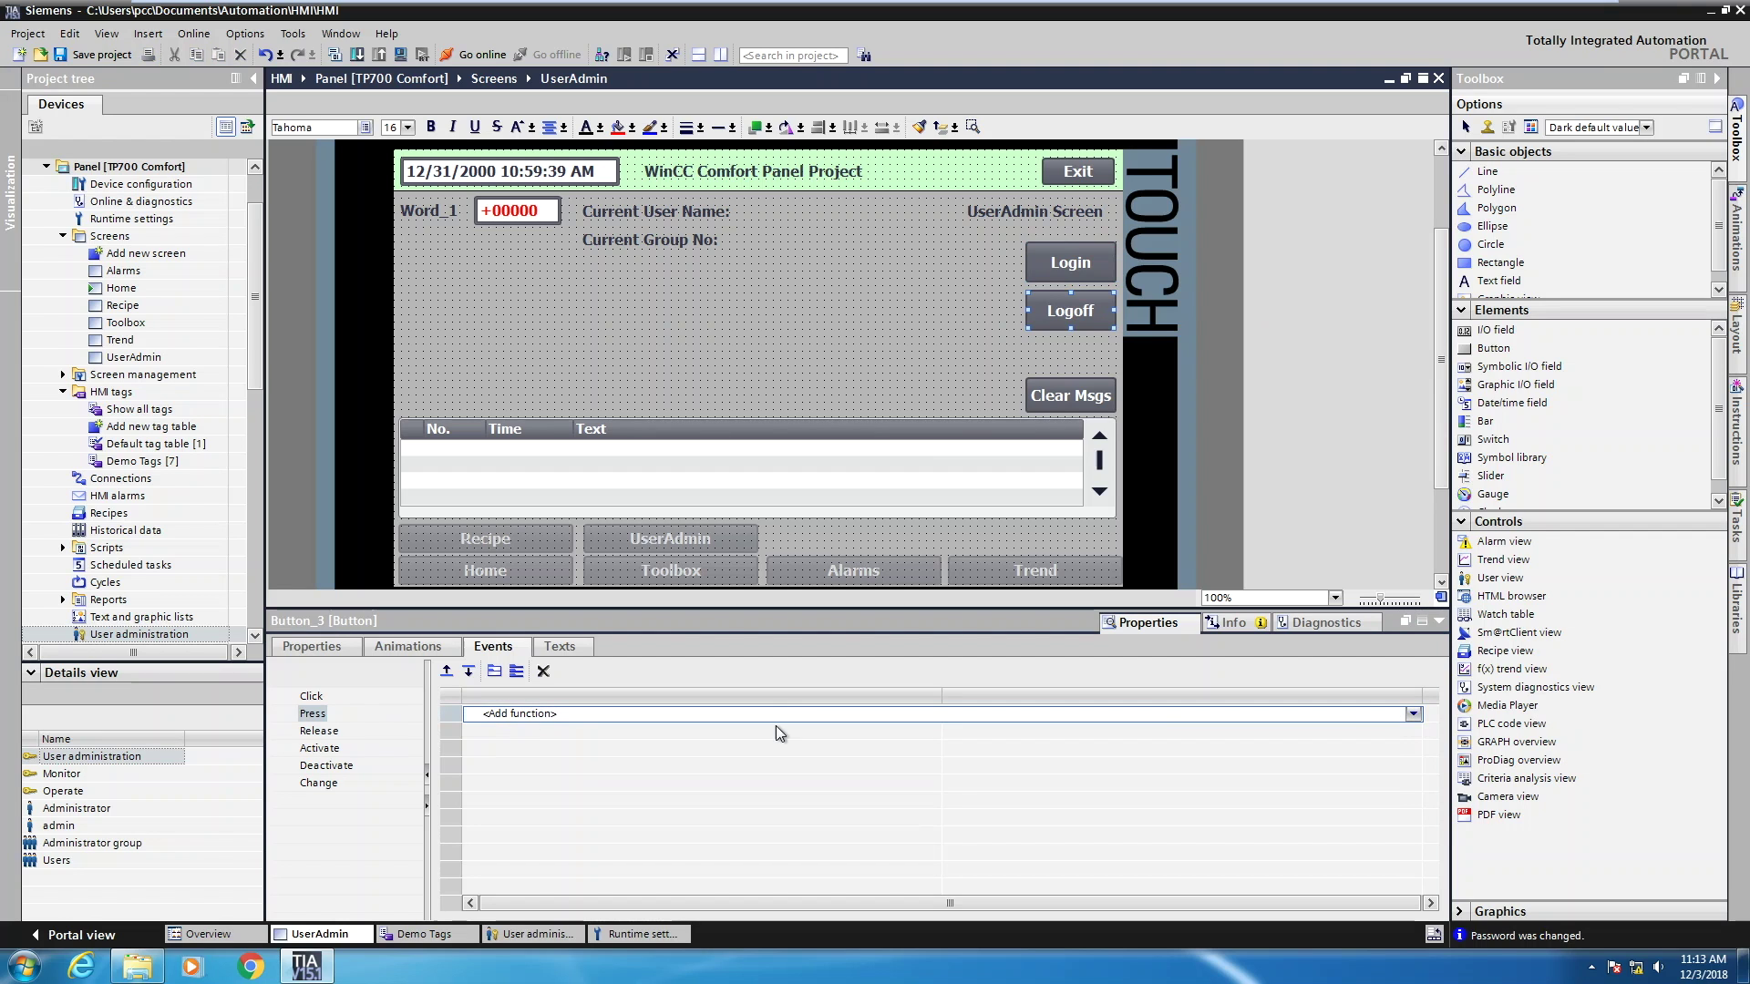
{"action": "left_click", "coordinate": [1413, 714]}
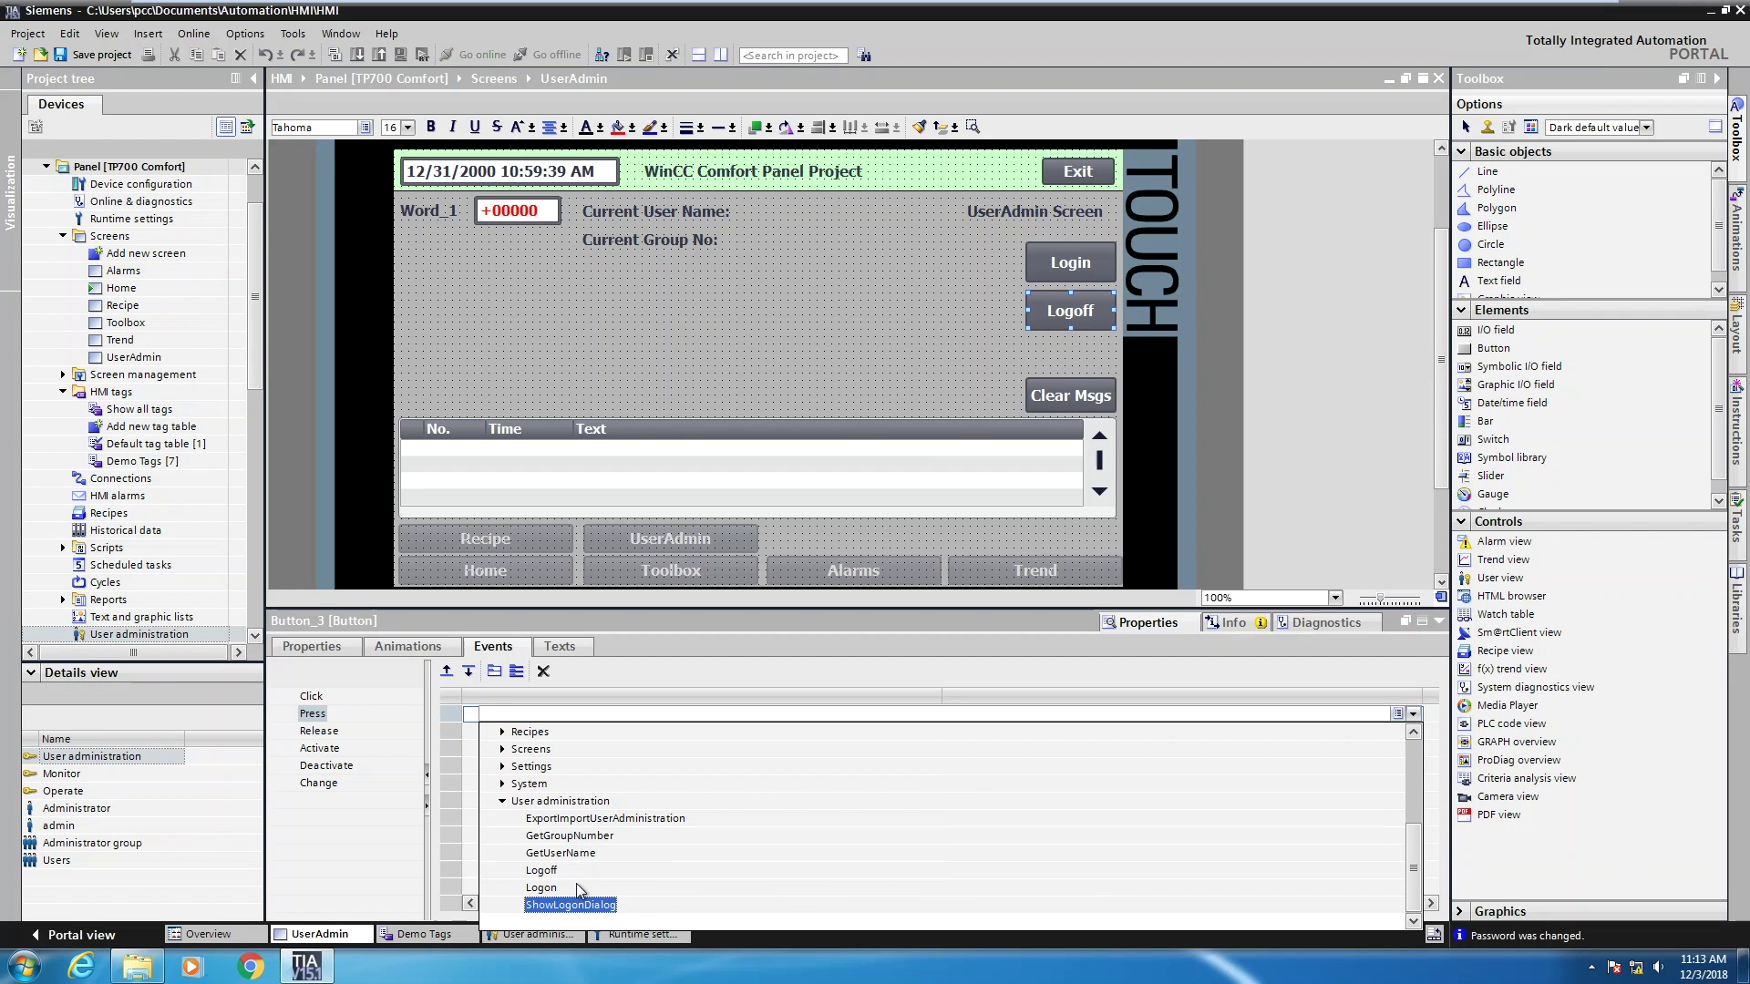
{"action": "left_click", "coordinate": [543, 871]}
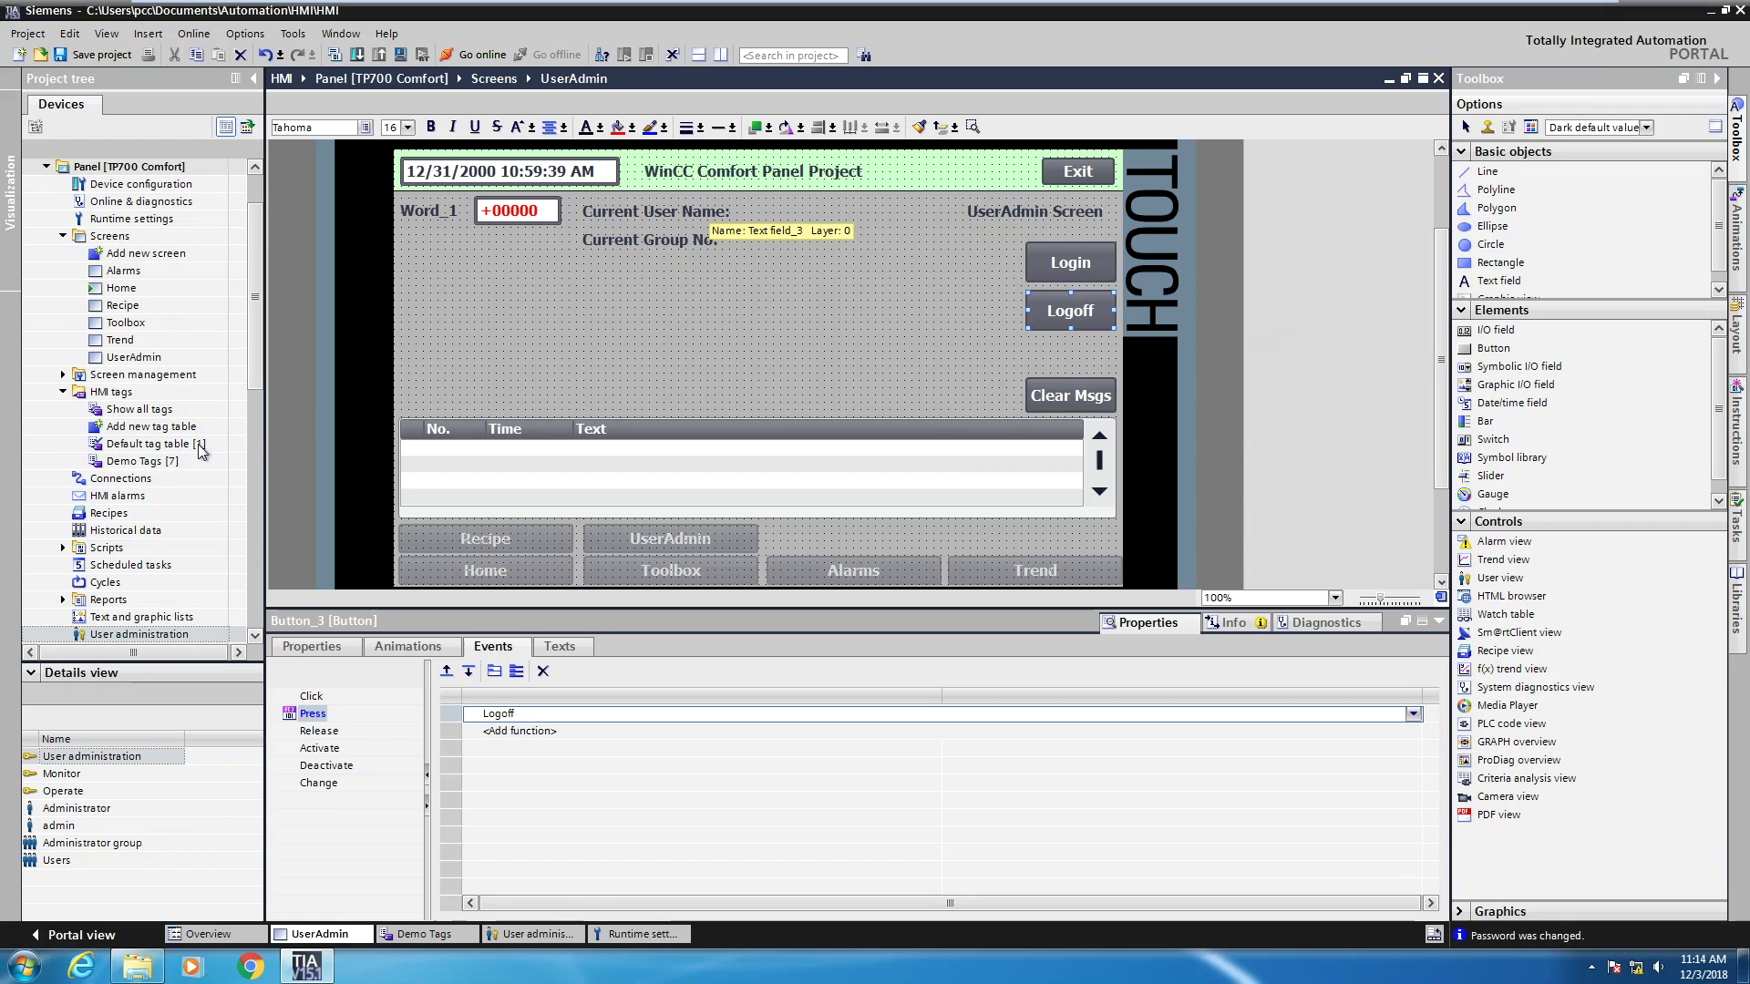
Place and widen a CurrentUserName field beside the Current User Name label
{"action": "left_click", "coordinate": [131, 461]}
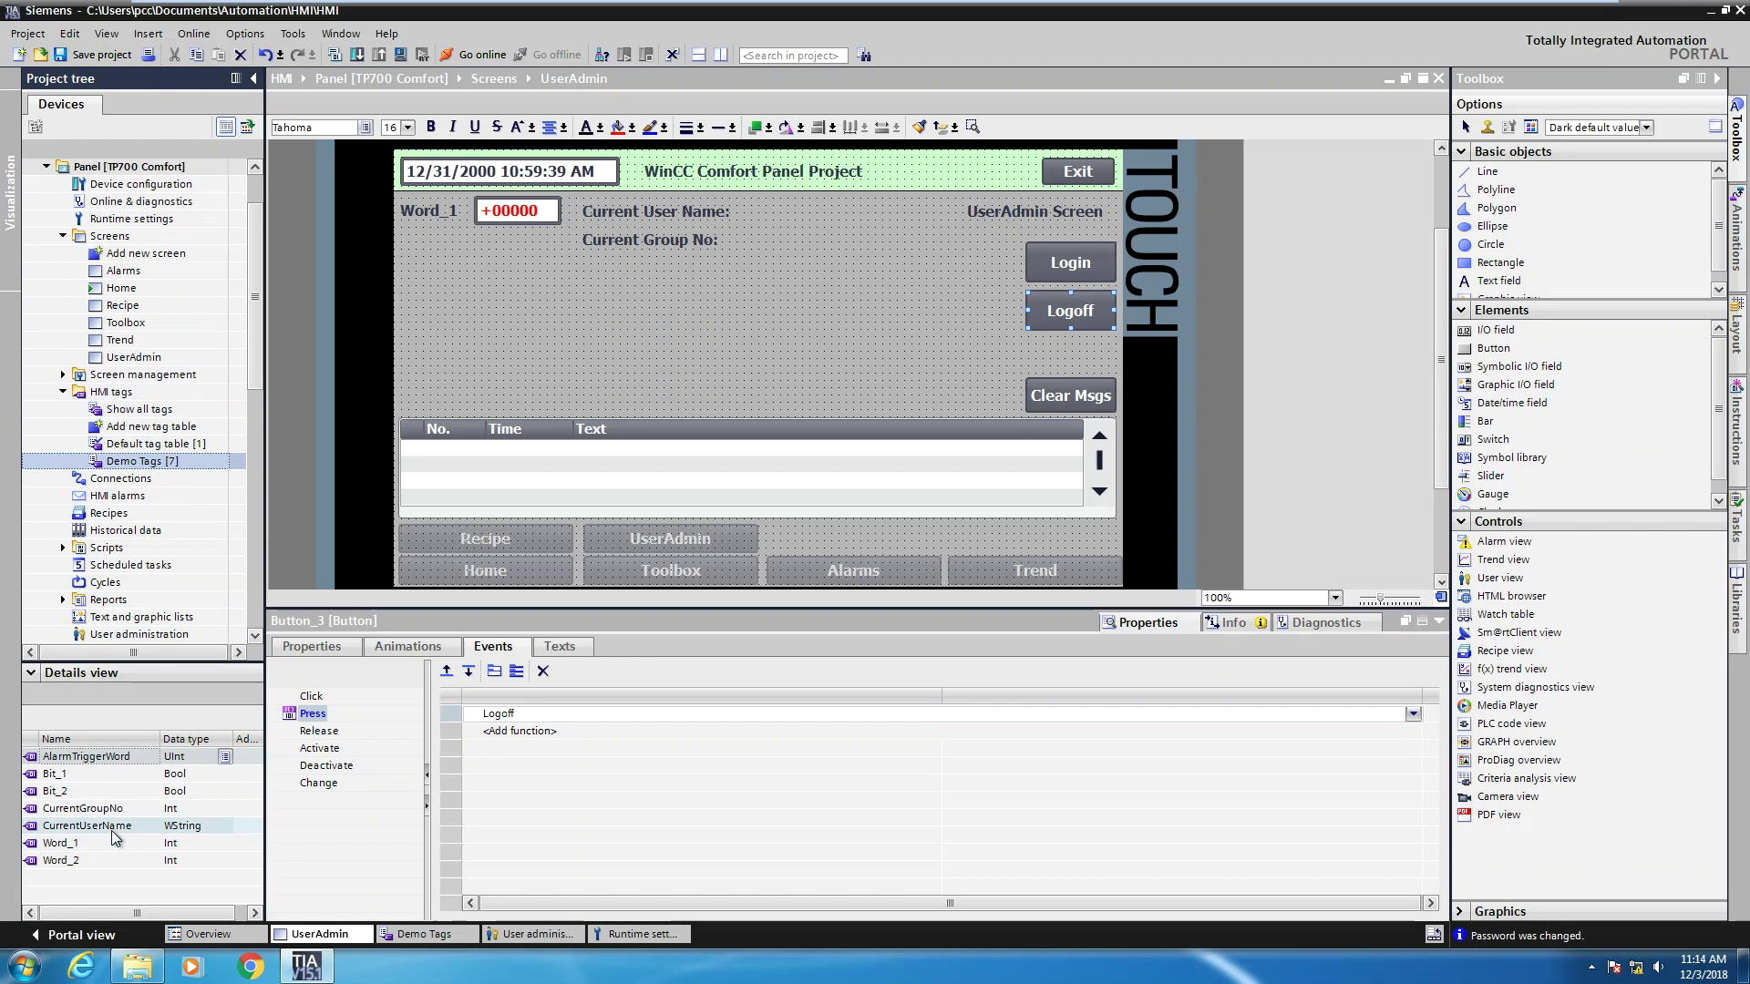
{"action": "left_click_drag", "start_coordinate": [208, 832], "coordinate": [795, 216]}
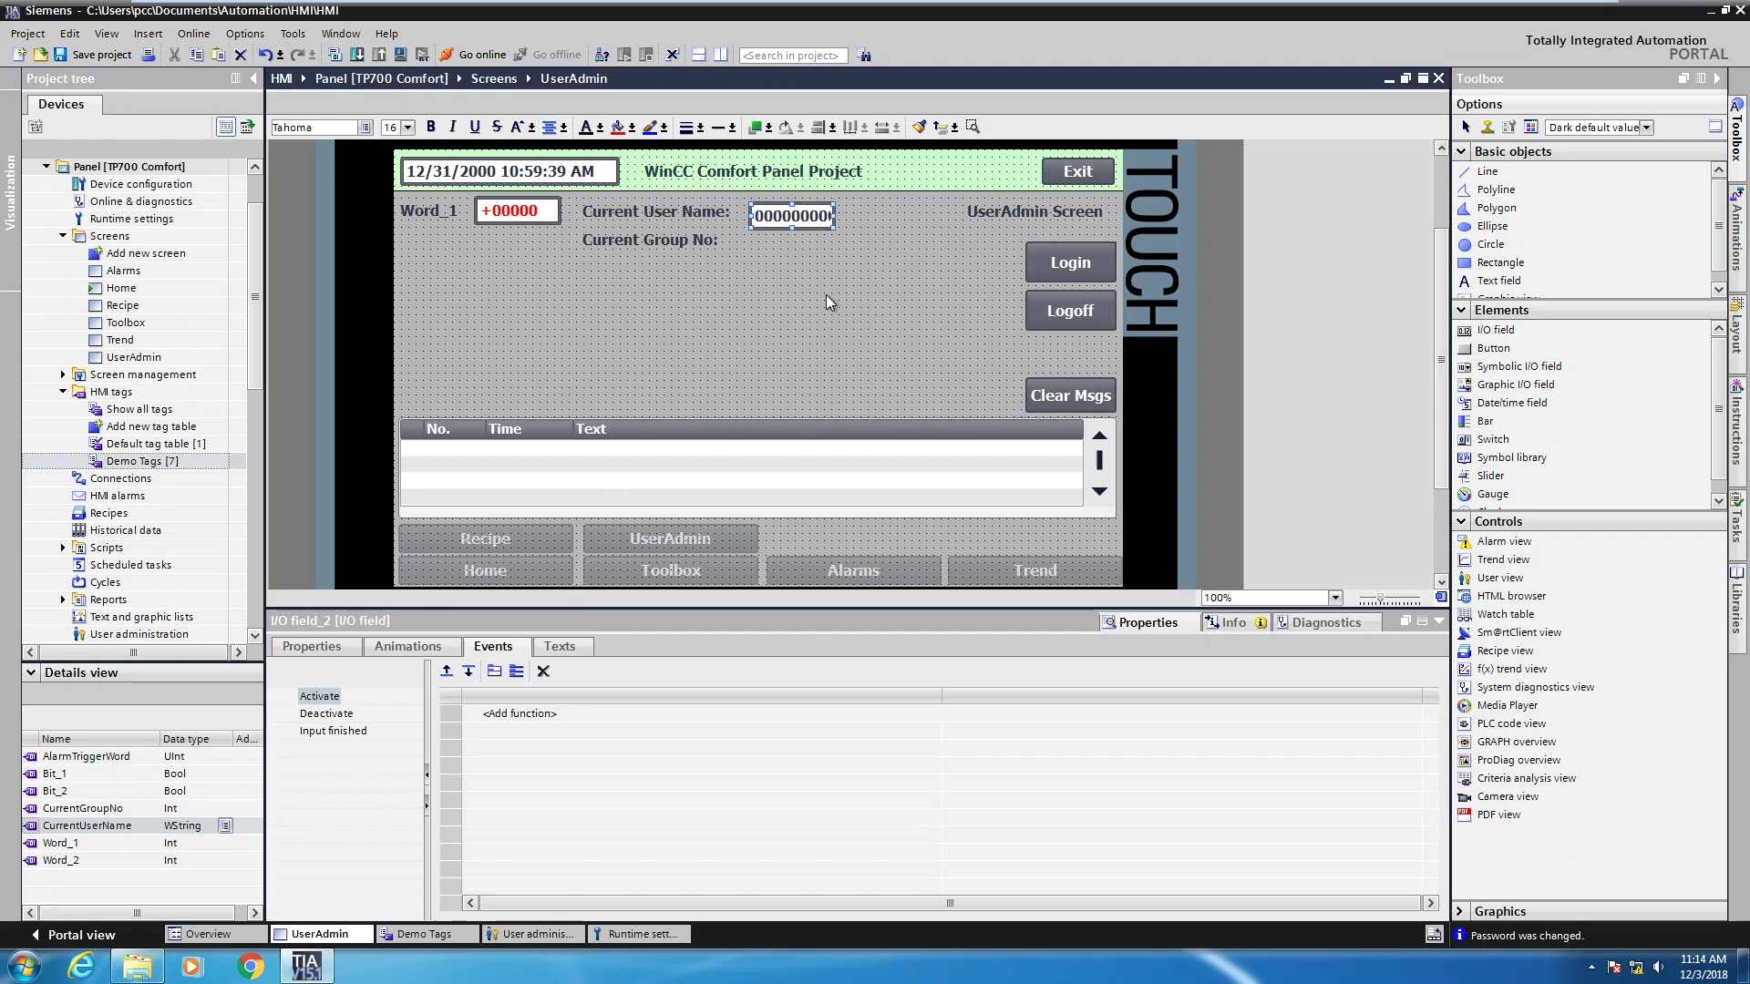
{"action": "key", "text": "Up"}
{"action": "key", "text": "Up"}
{"action": "key", "text": "Up"}
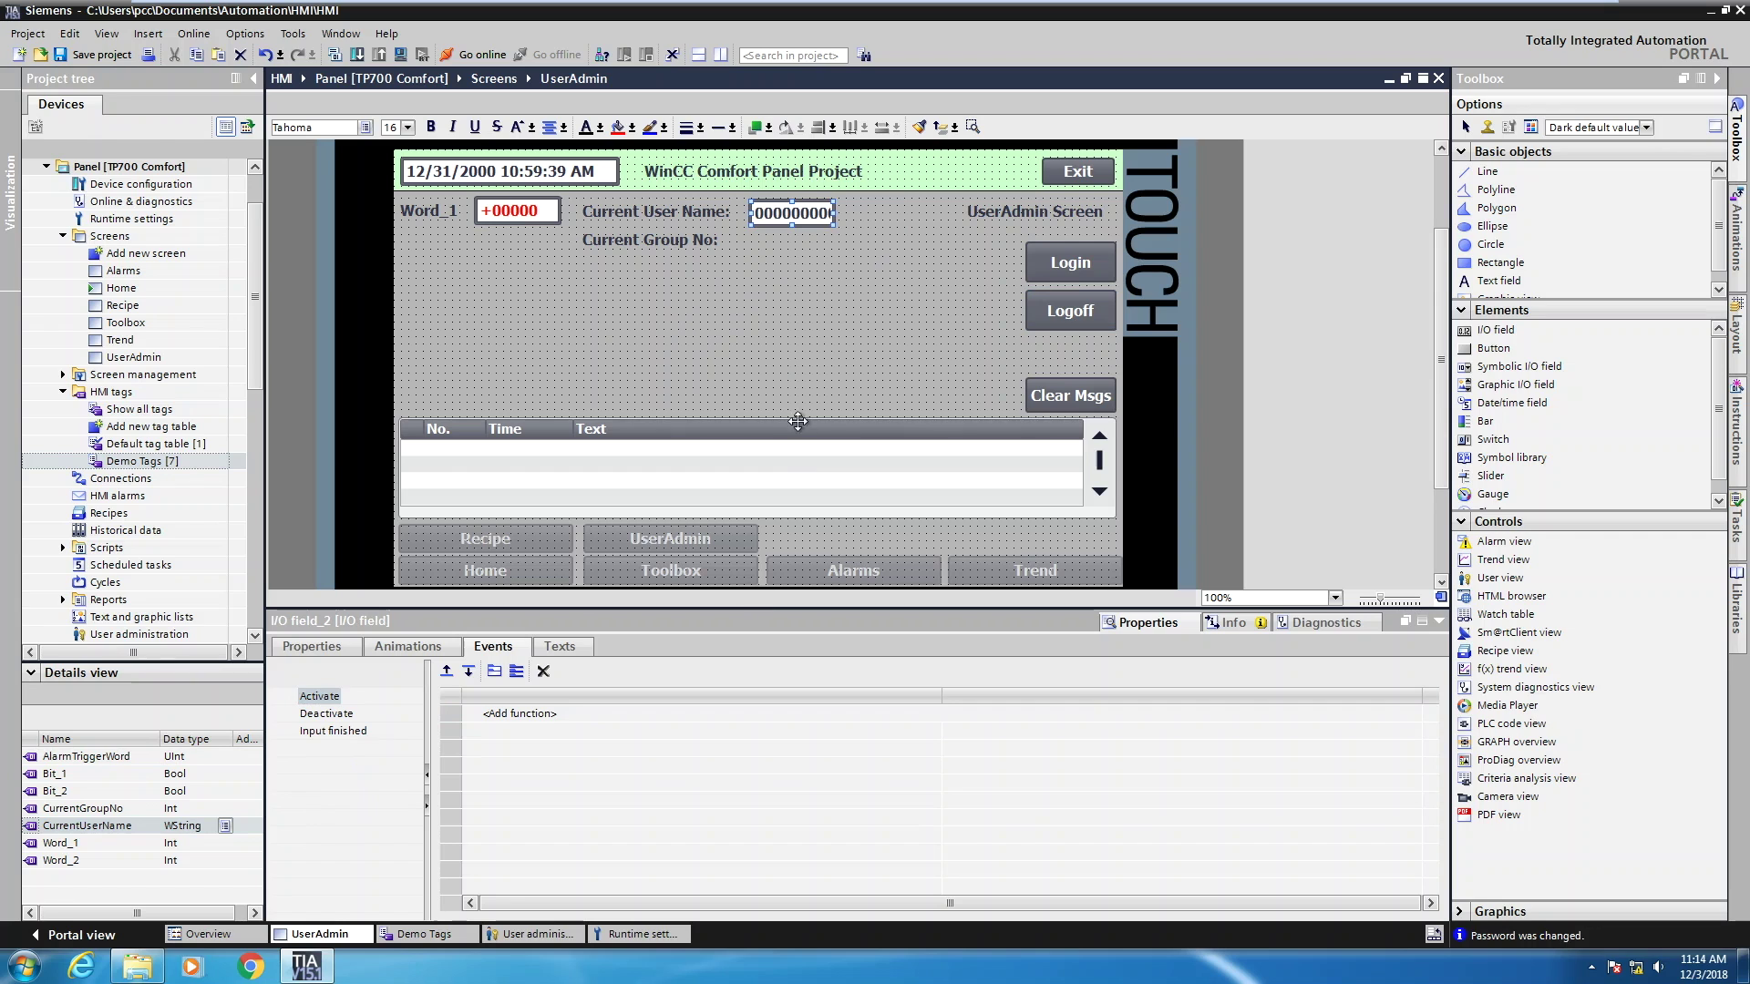
{"action": "left_click_drag", "start_coordinate": [835, 212], "coordinate": [872, 214]}
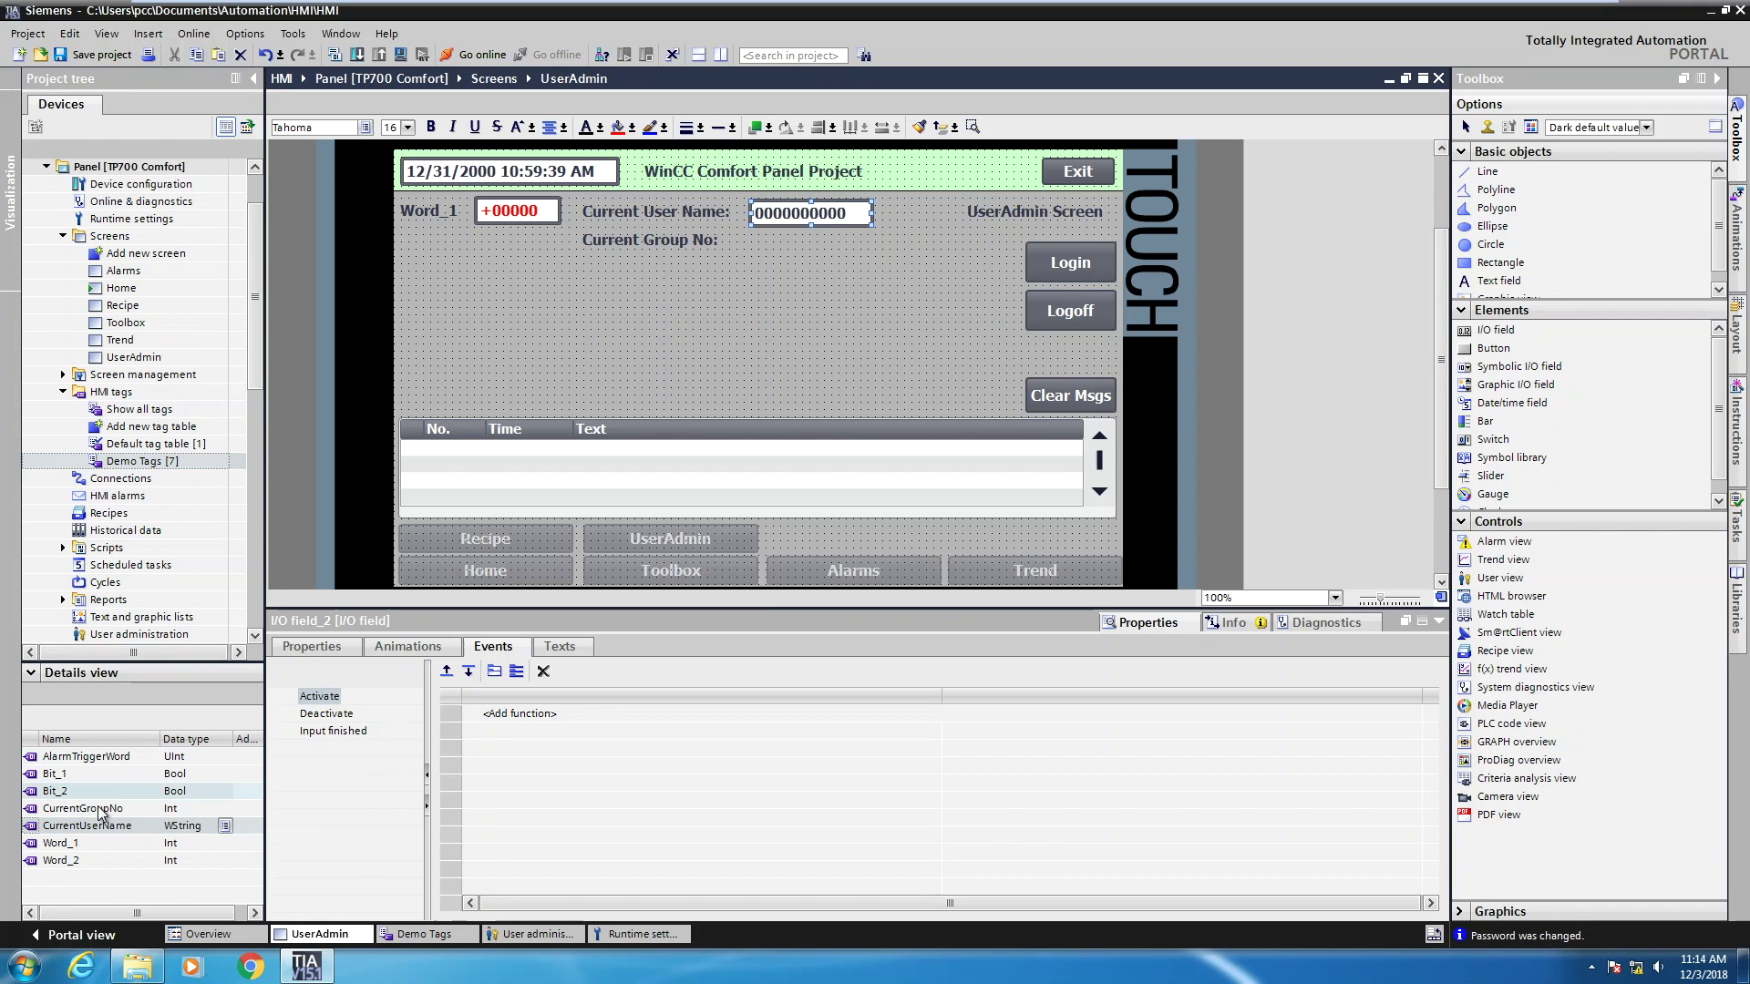
Place a CurrentGroupNo field beside the Current Group No label
{"action": "left_click", "coordinate": [30, 810]}
{"action": "left_click_drag", "start_coordinate": [30, 811], "coordinate": [803, 252]}
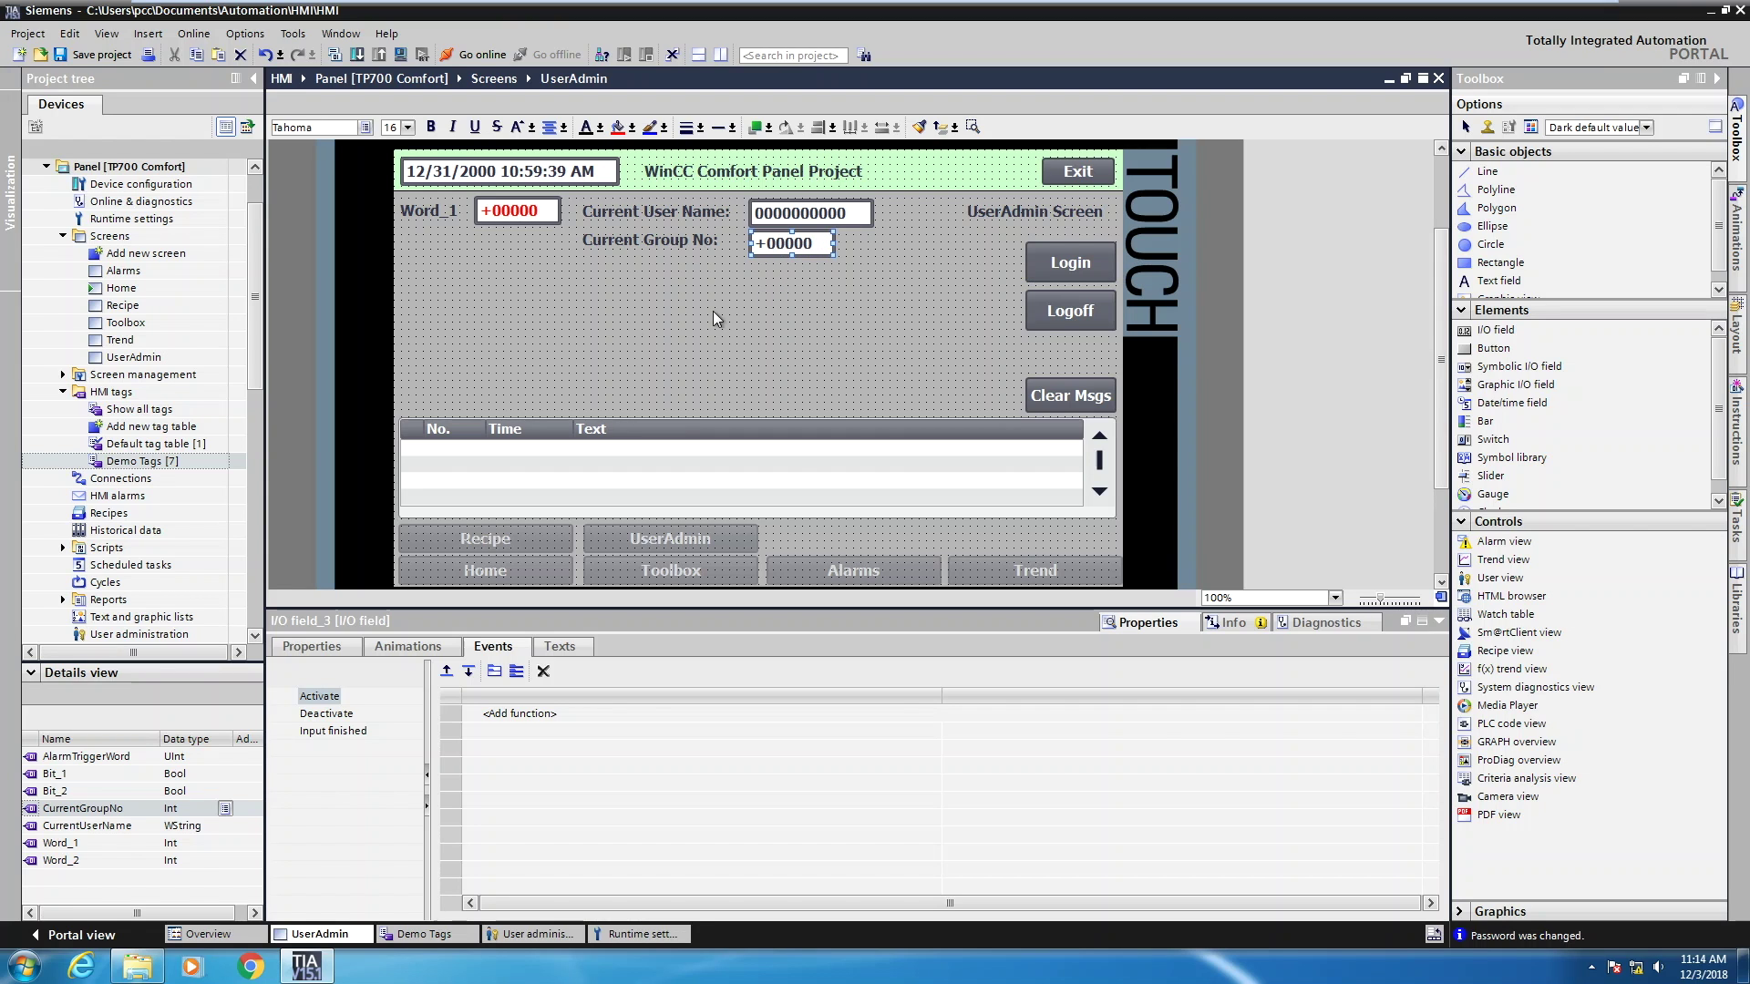
{"action": "double_click", "coordinate": [79, 570]}
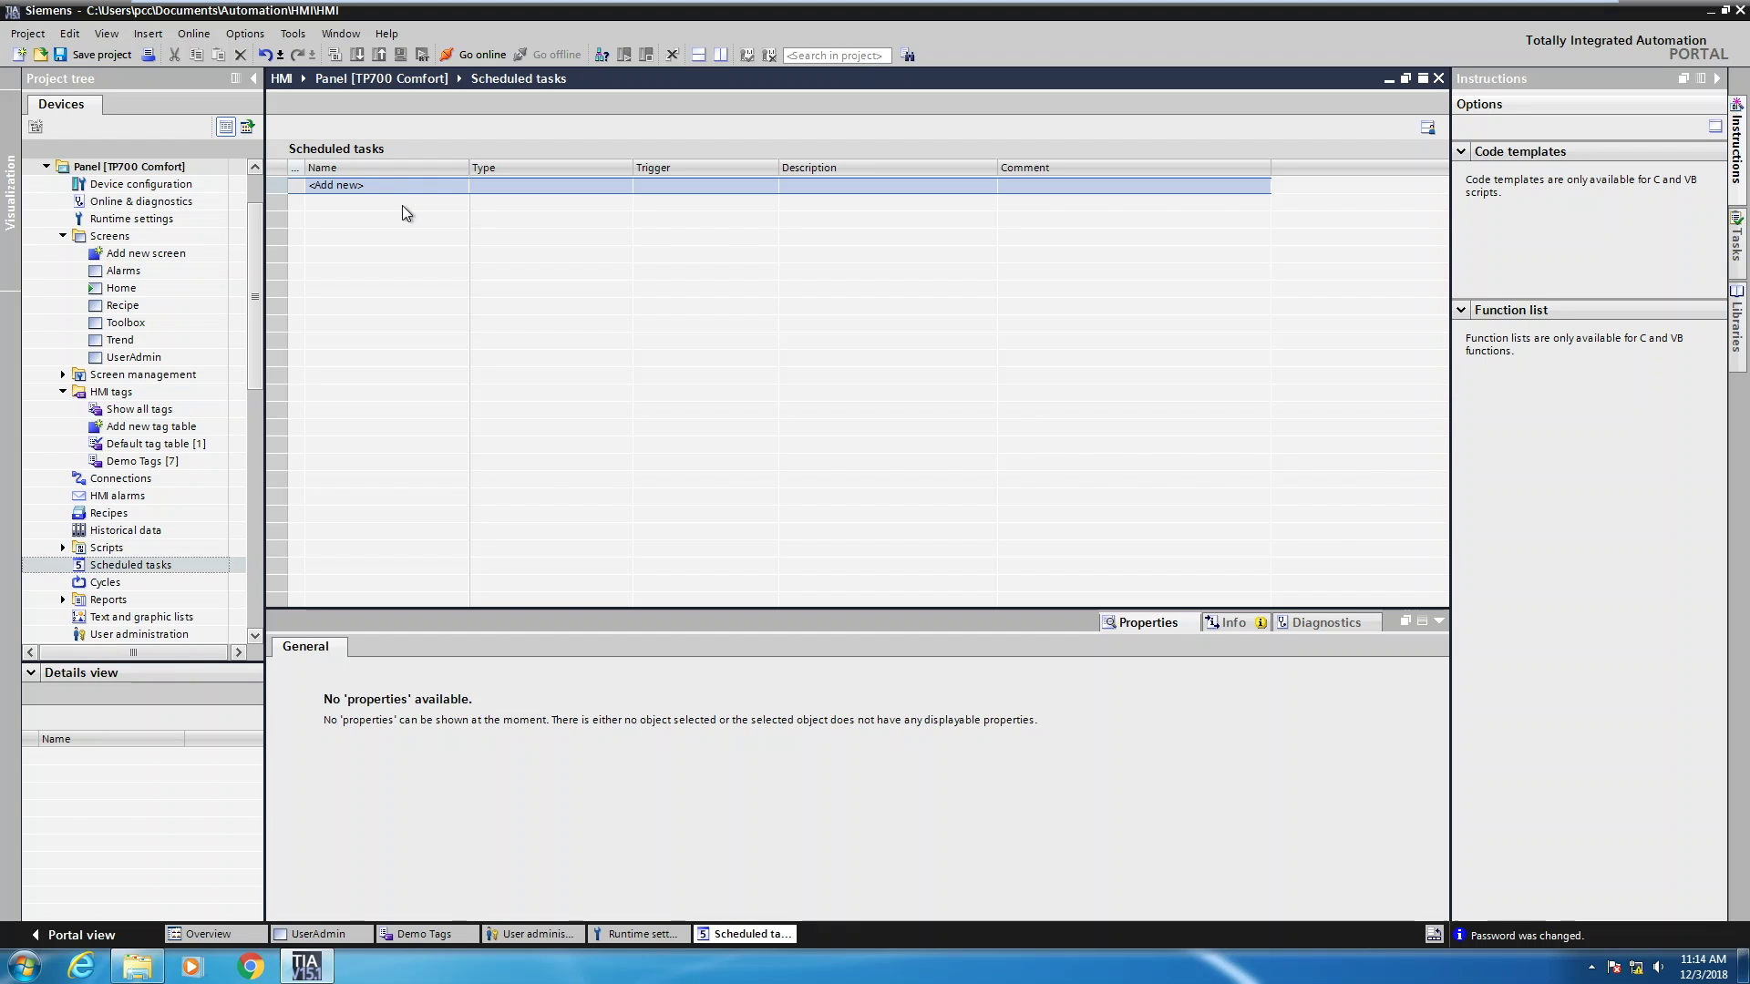
Add scheduled task ChgUserTask with its trigger set to User change
{"action": "left_click", "coordinate": [353, 192]}
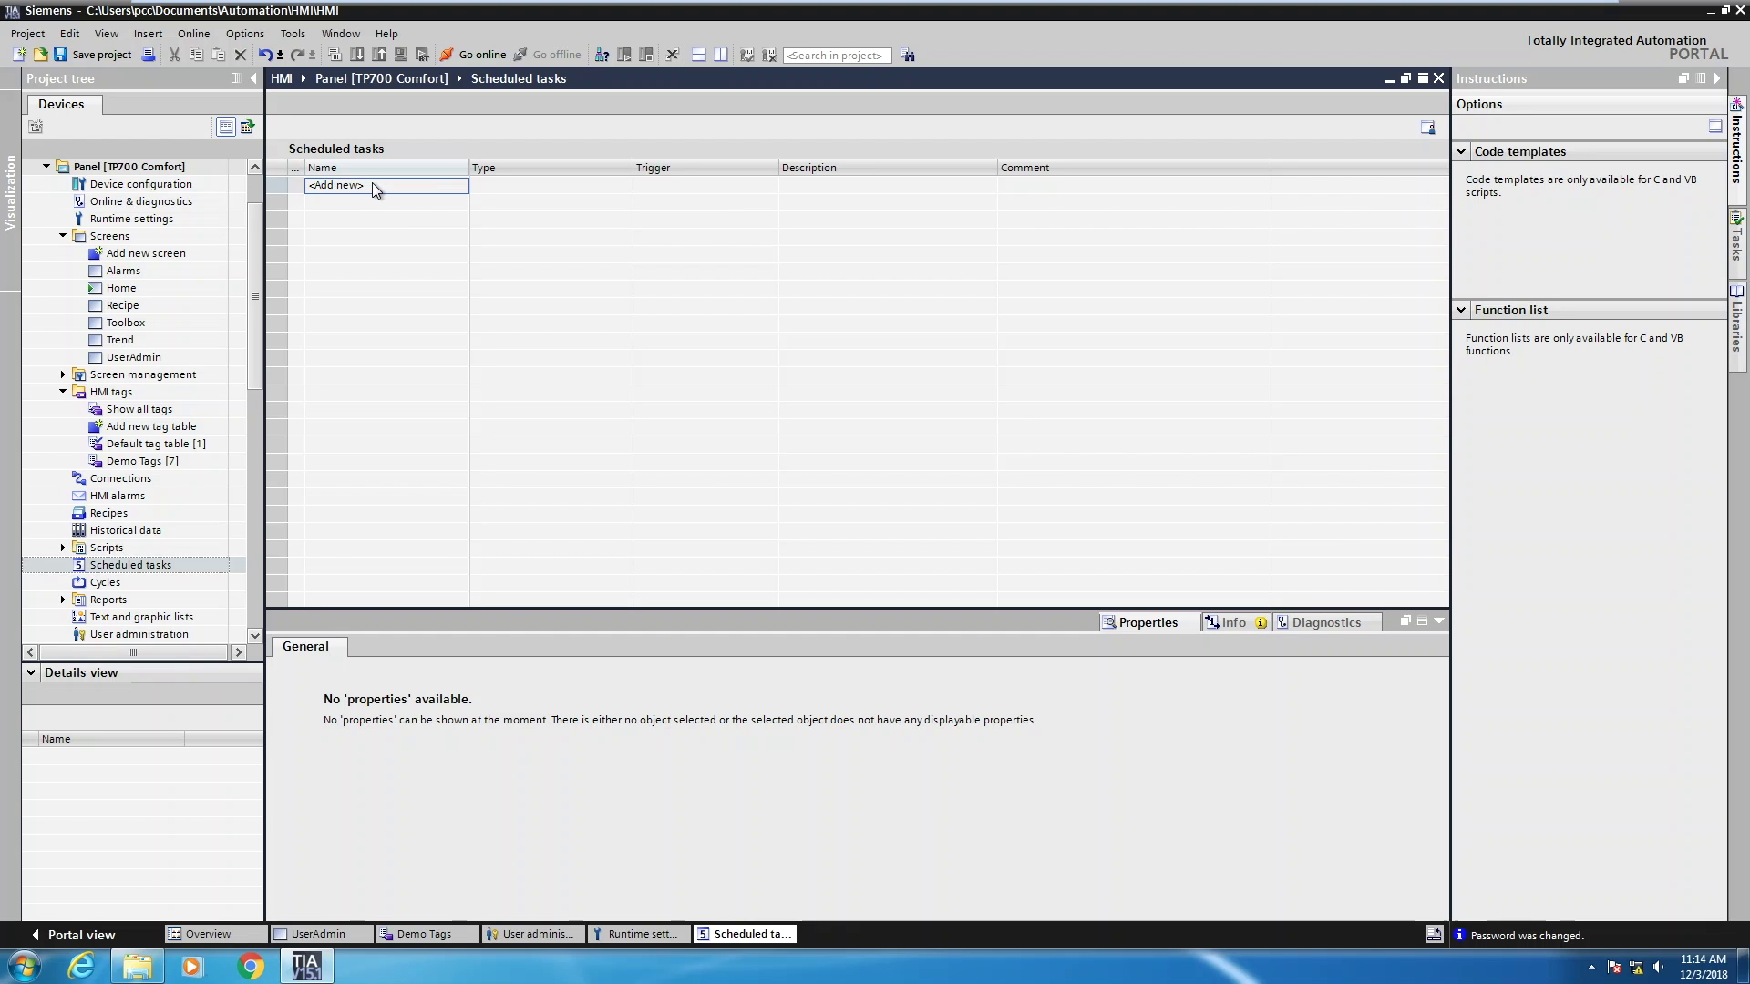
{"action": "left_click", "coordinate": [372, 184]}
{"action": "key", "text": "BackSpace"}
{"action": "key", "text": "BackSpace"}
{"action": "key", "text": "BackSpace"}
{"action": "key", "text": "BackSpace"}
{"action": "key", "text": "BackSpace"}
{"action": "key", "text": "BackSpace"}
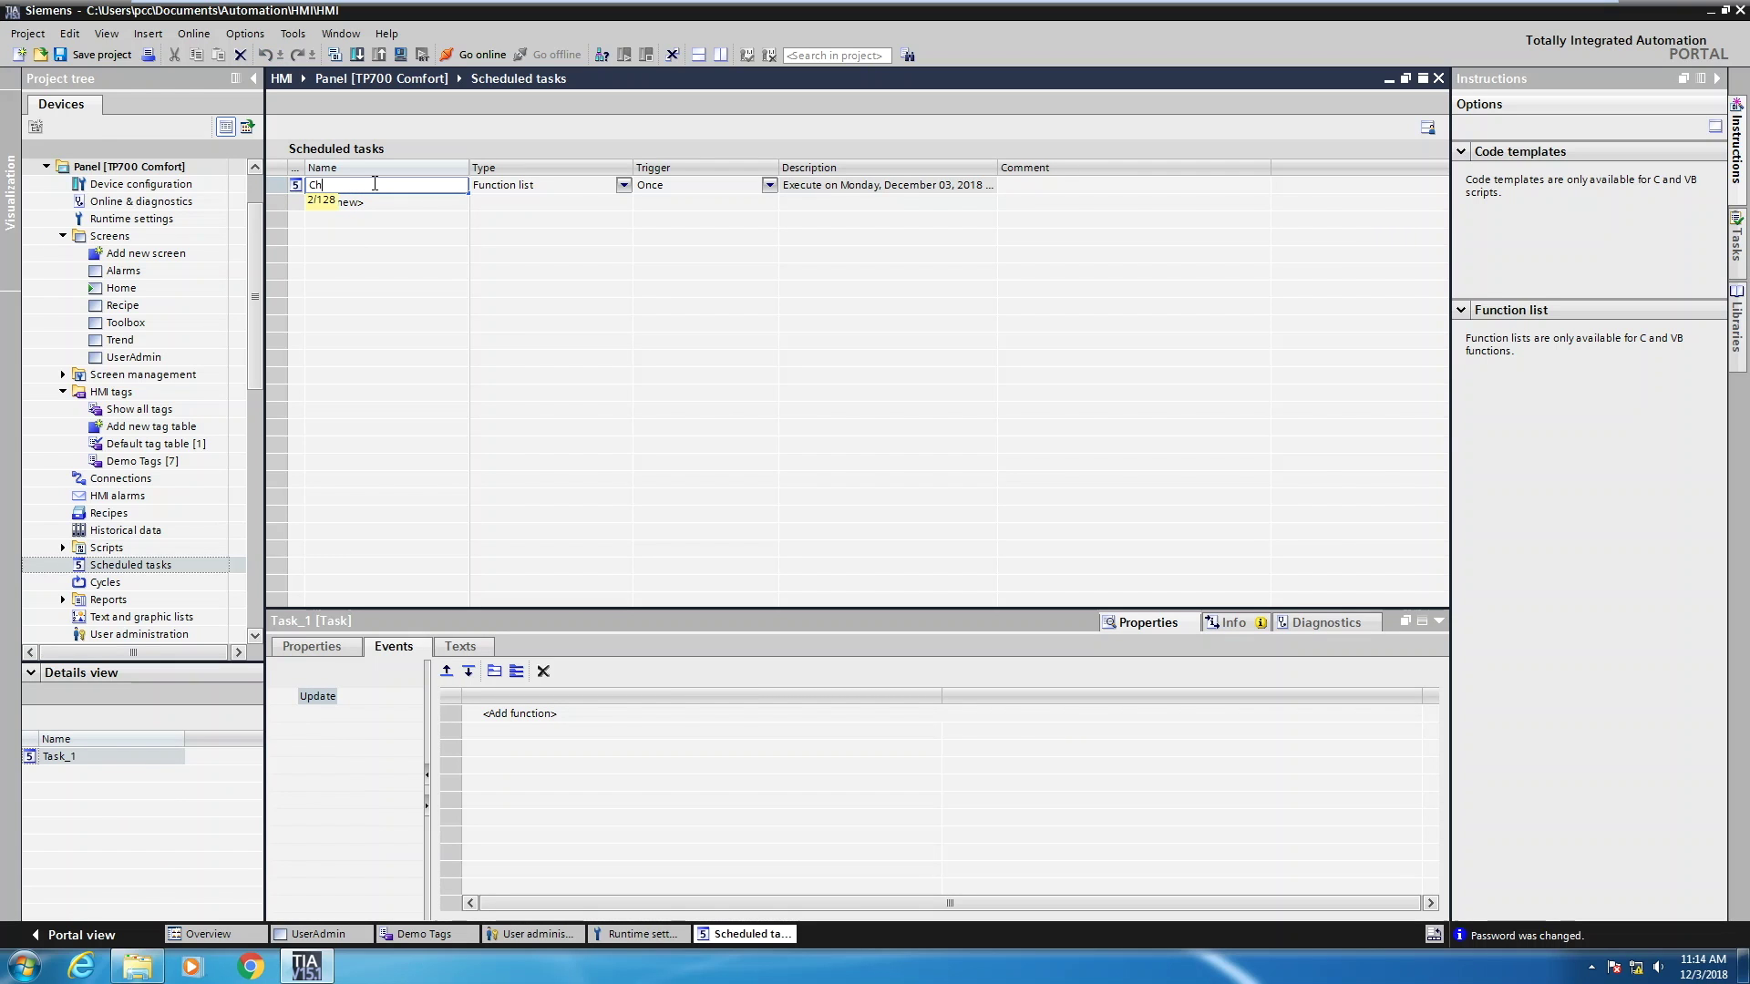
{"action": "type", "text": "ChgUserTask"}
{"action": "key", "text": "Return"}
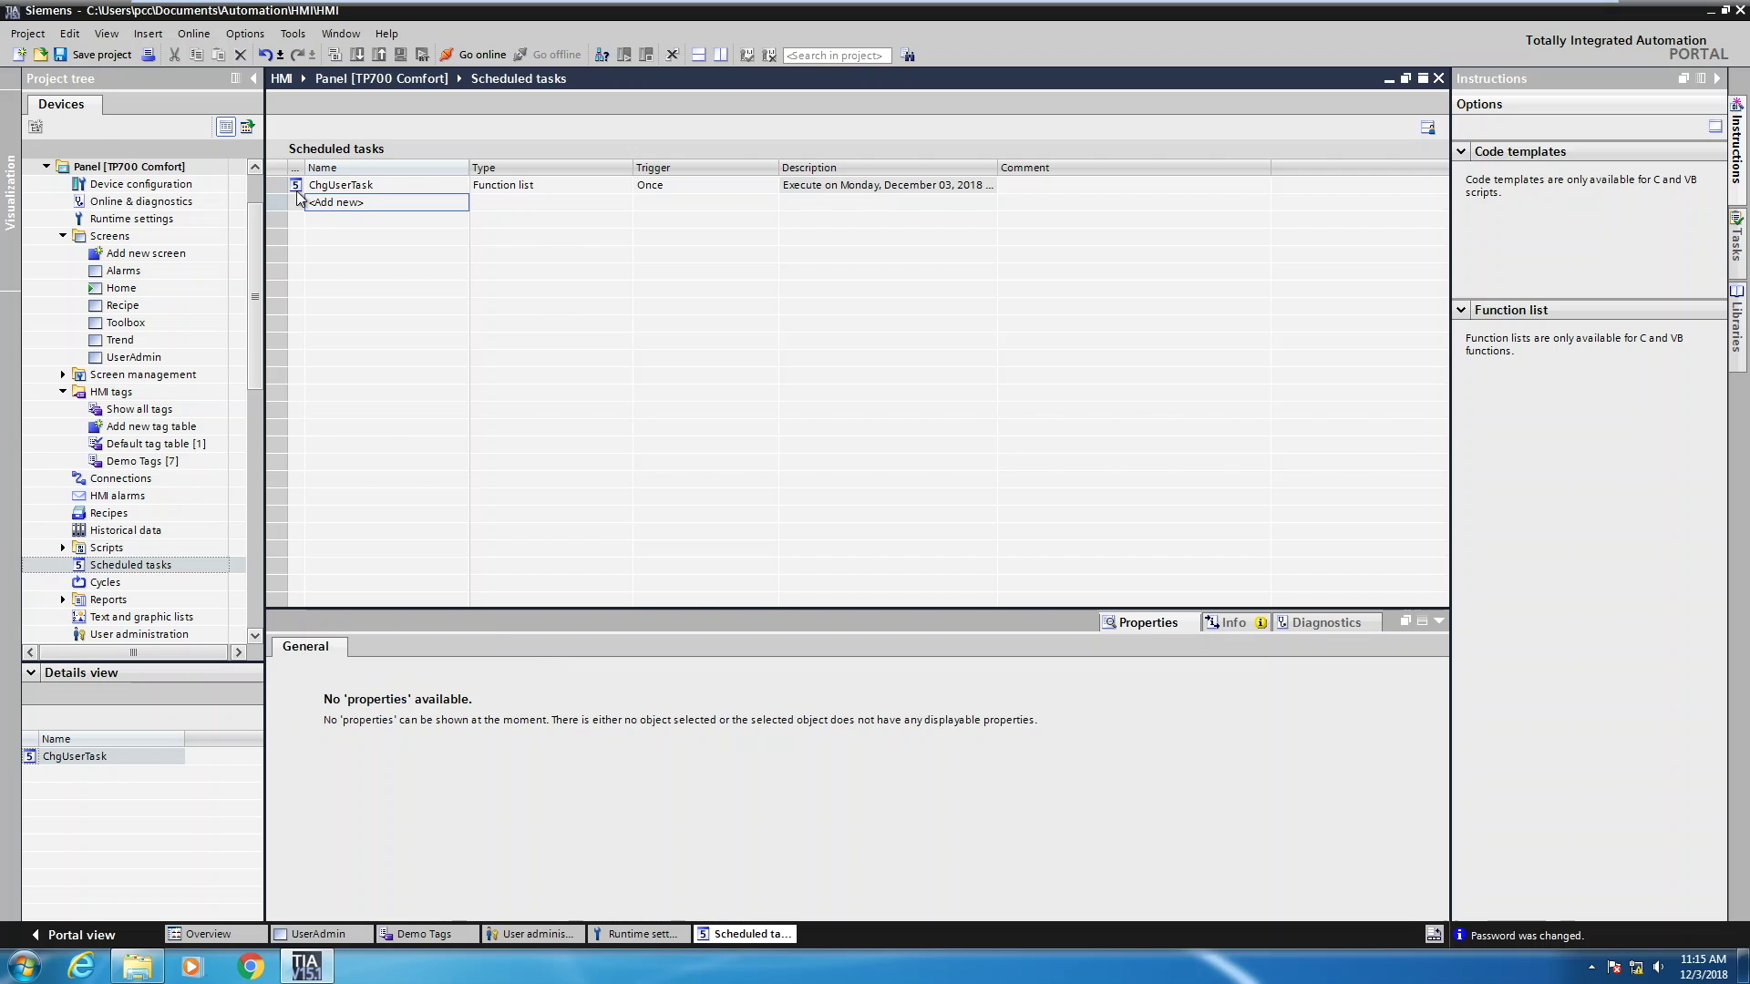
{"action": "left_click", "coordinate": [274, 184]}
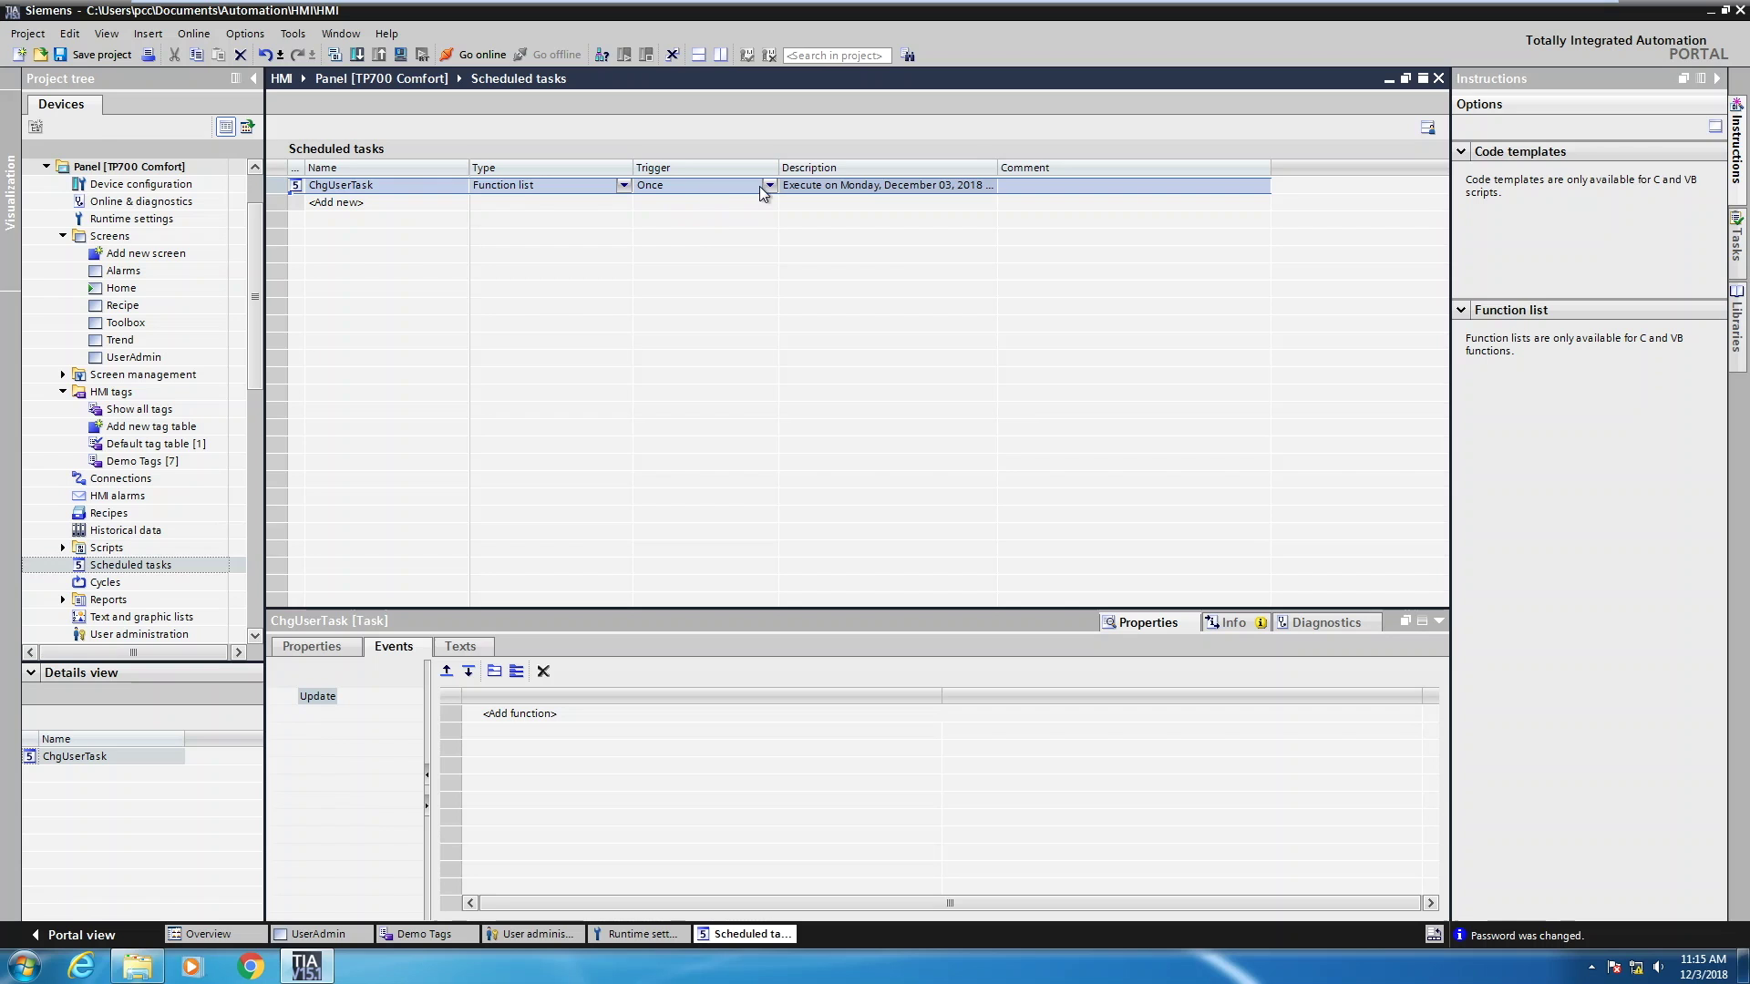
{"action": "left_click", "coordinate": [767, 187]}
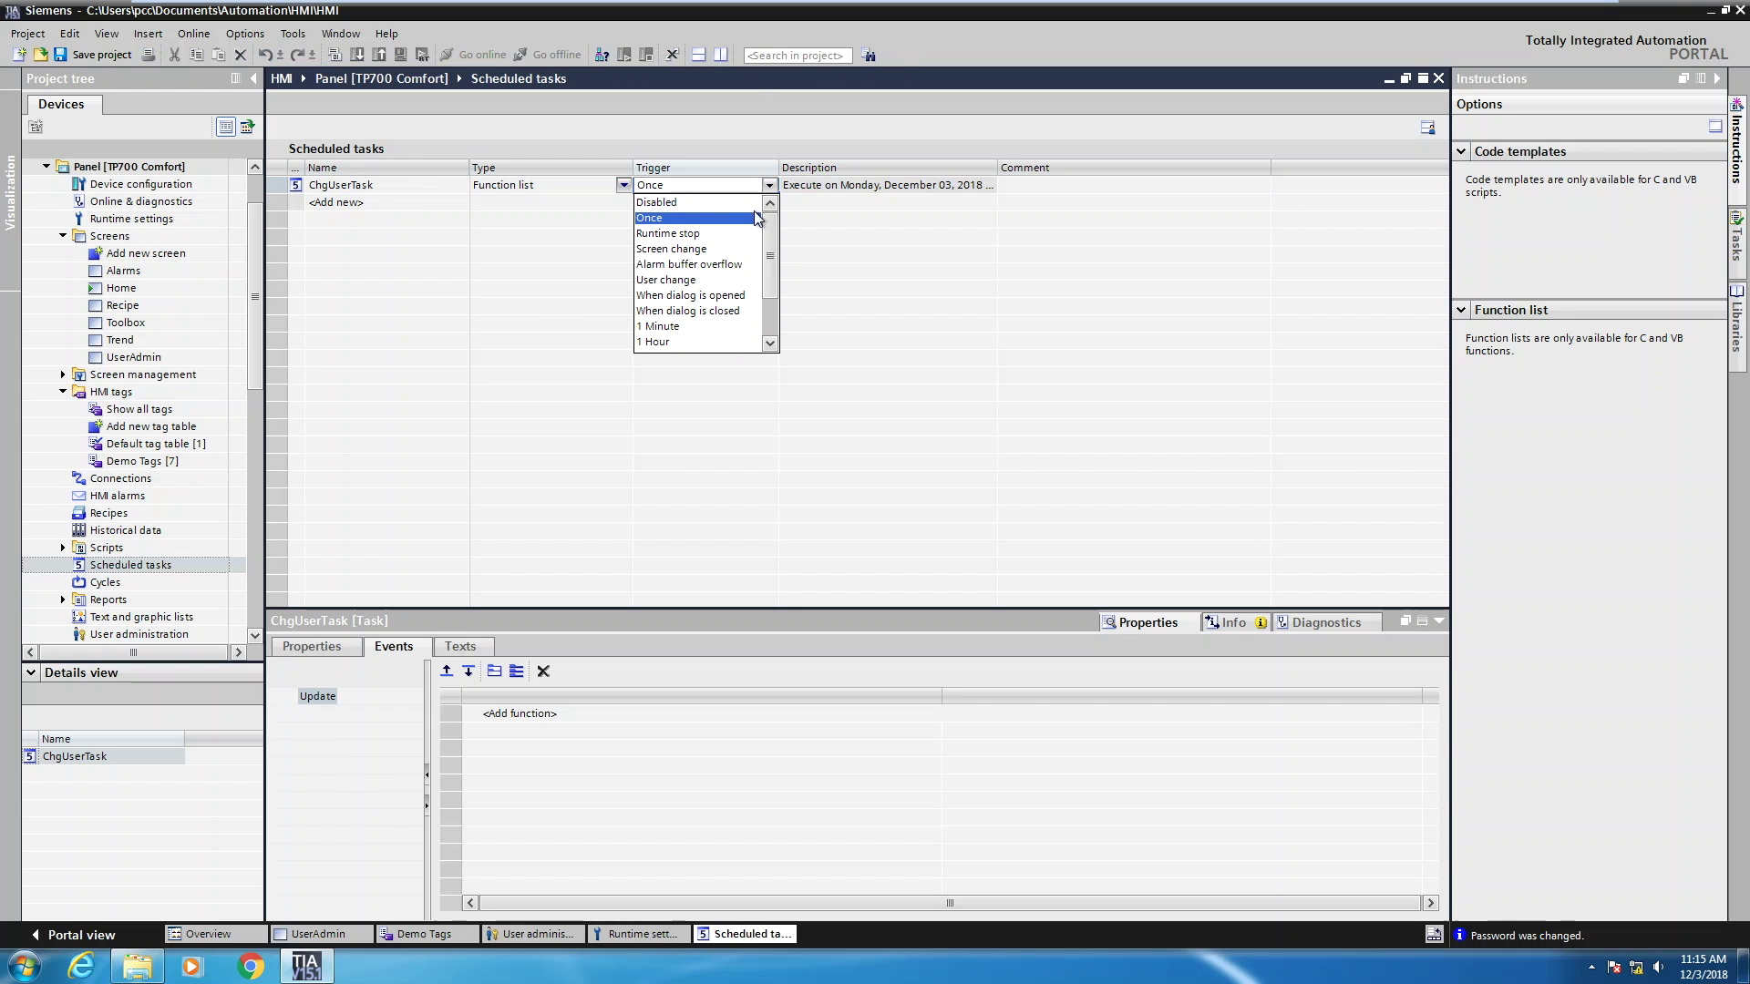
{"action": "left_click", "coordinate": [663, 282]}
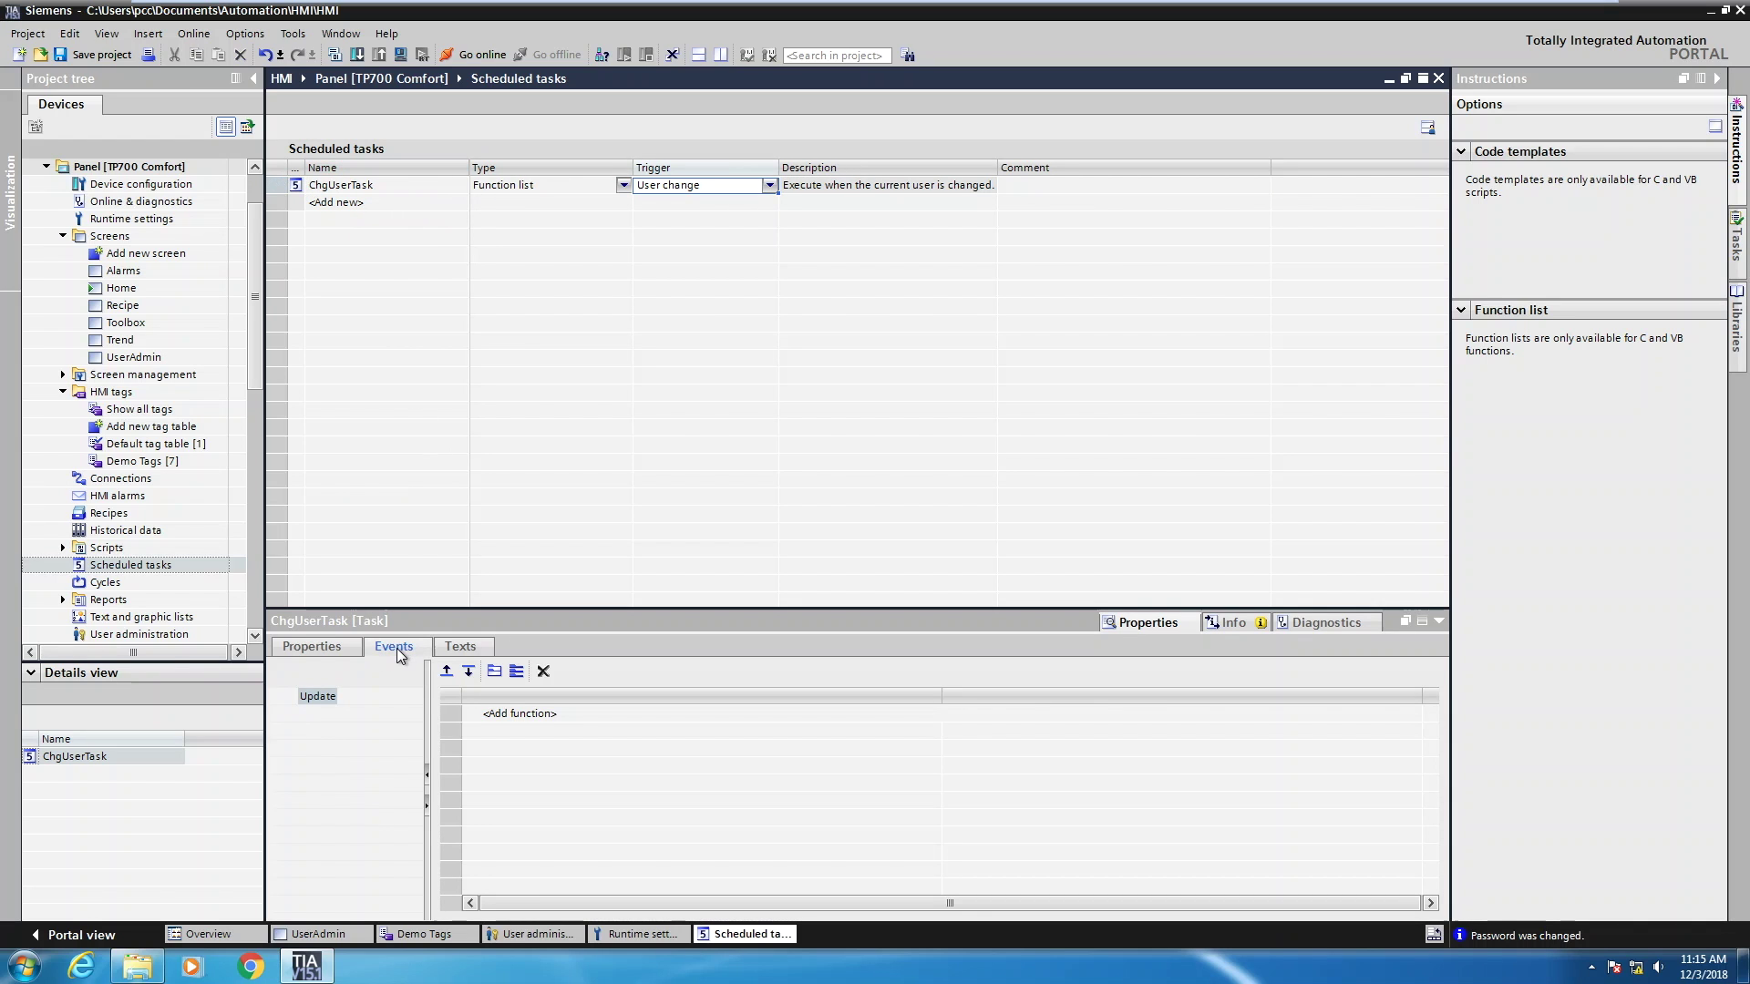
Add GetUserName to ChgUserTask's Update event with output tag CurrentUserName
{"action": "left_click", "coordinate": [514, 717]}
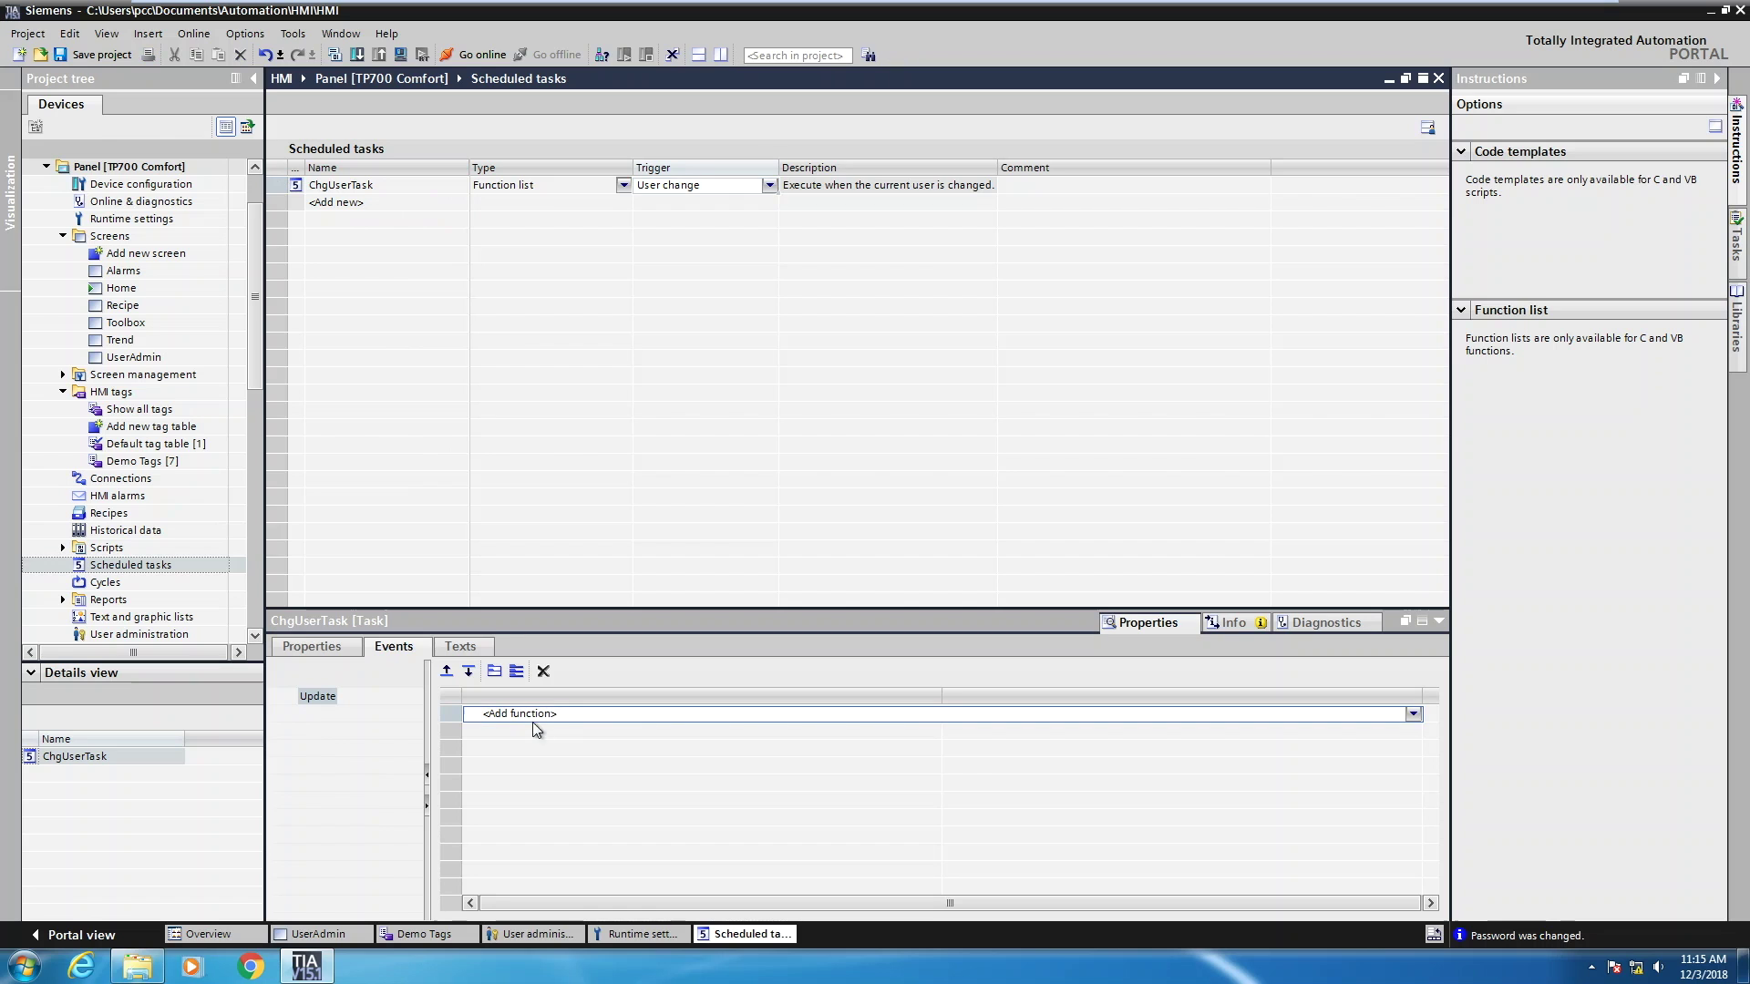
{"action": "left_click", "coordinate": [1413, 714]}
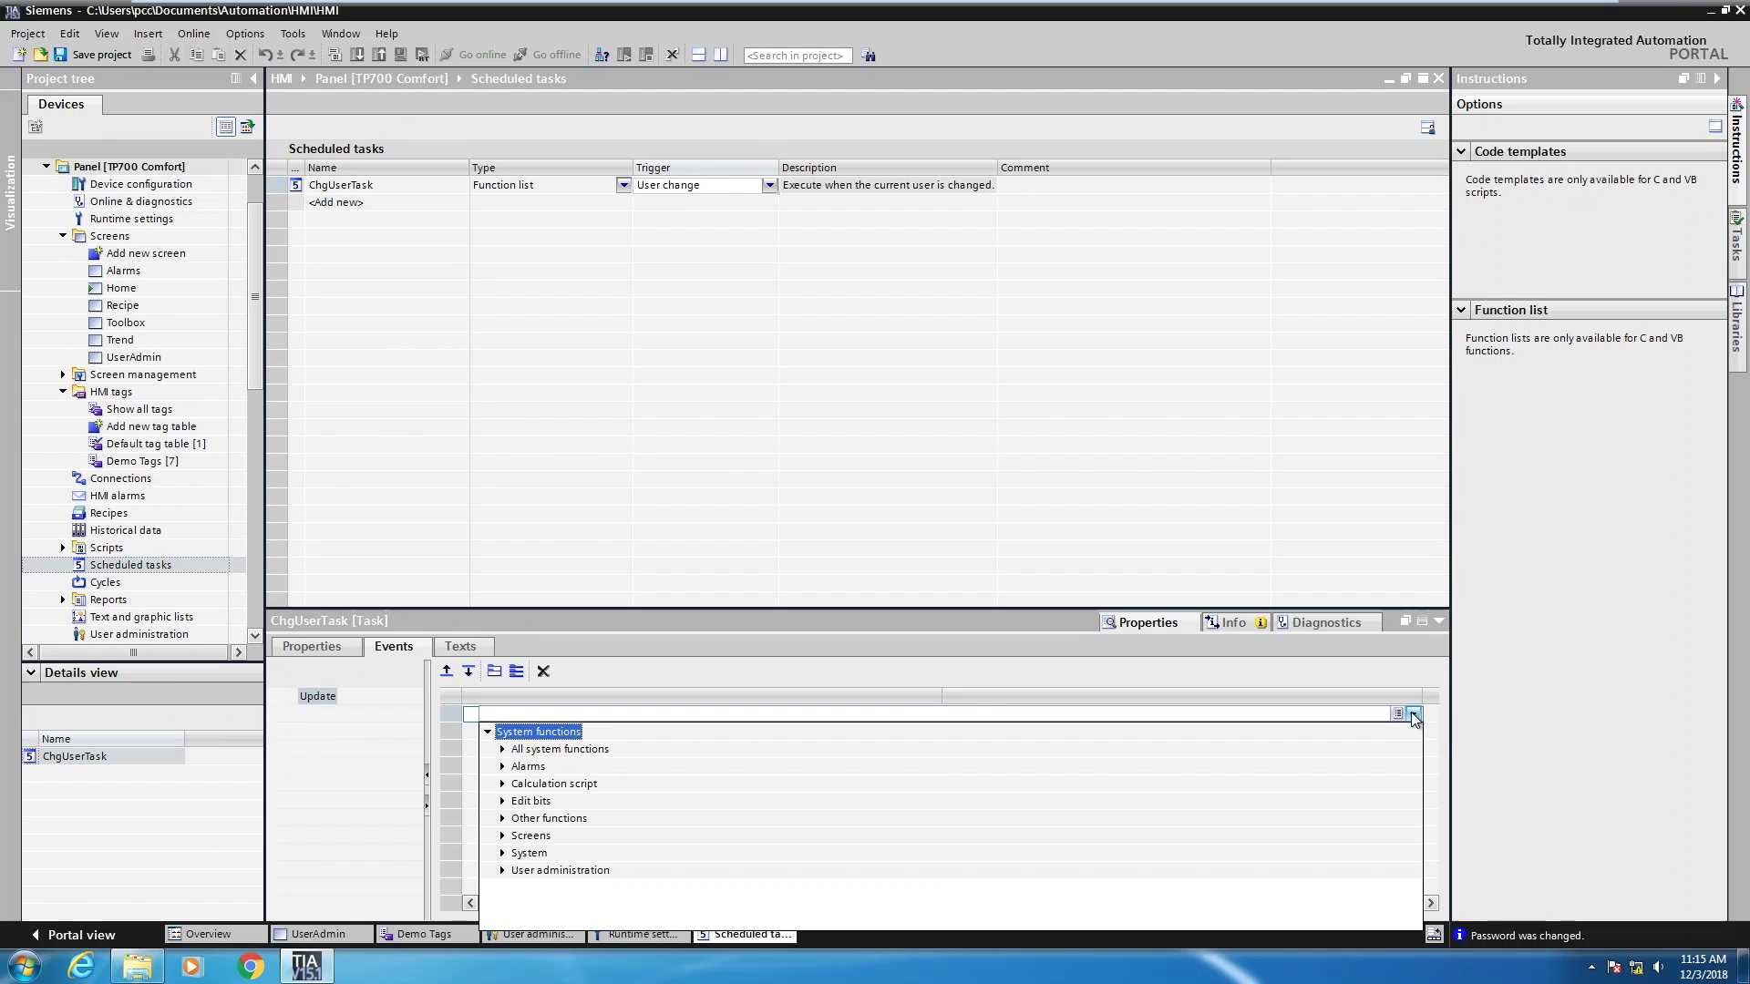
{"action": "left_click", "coordinate": [503, 871]}
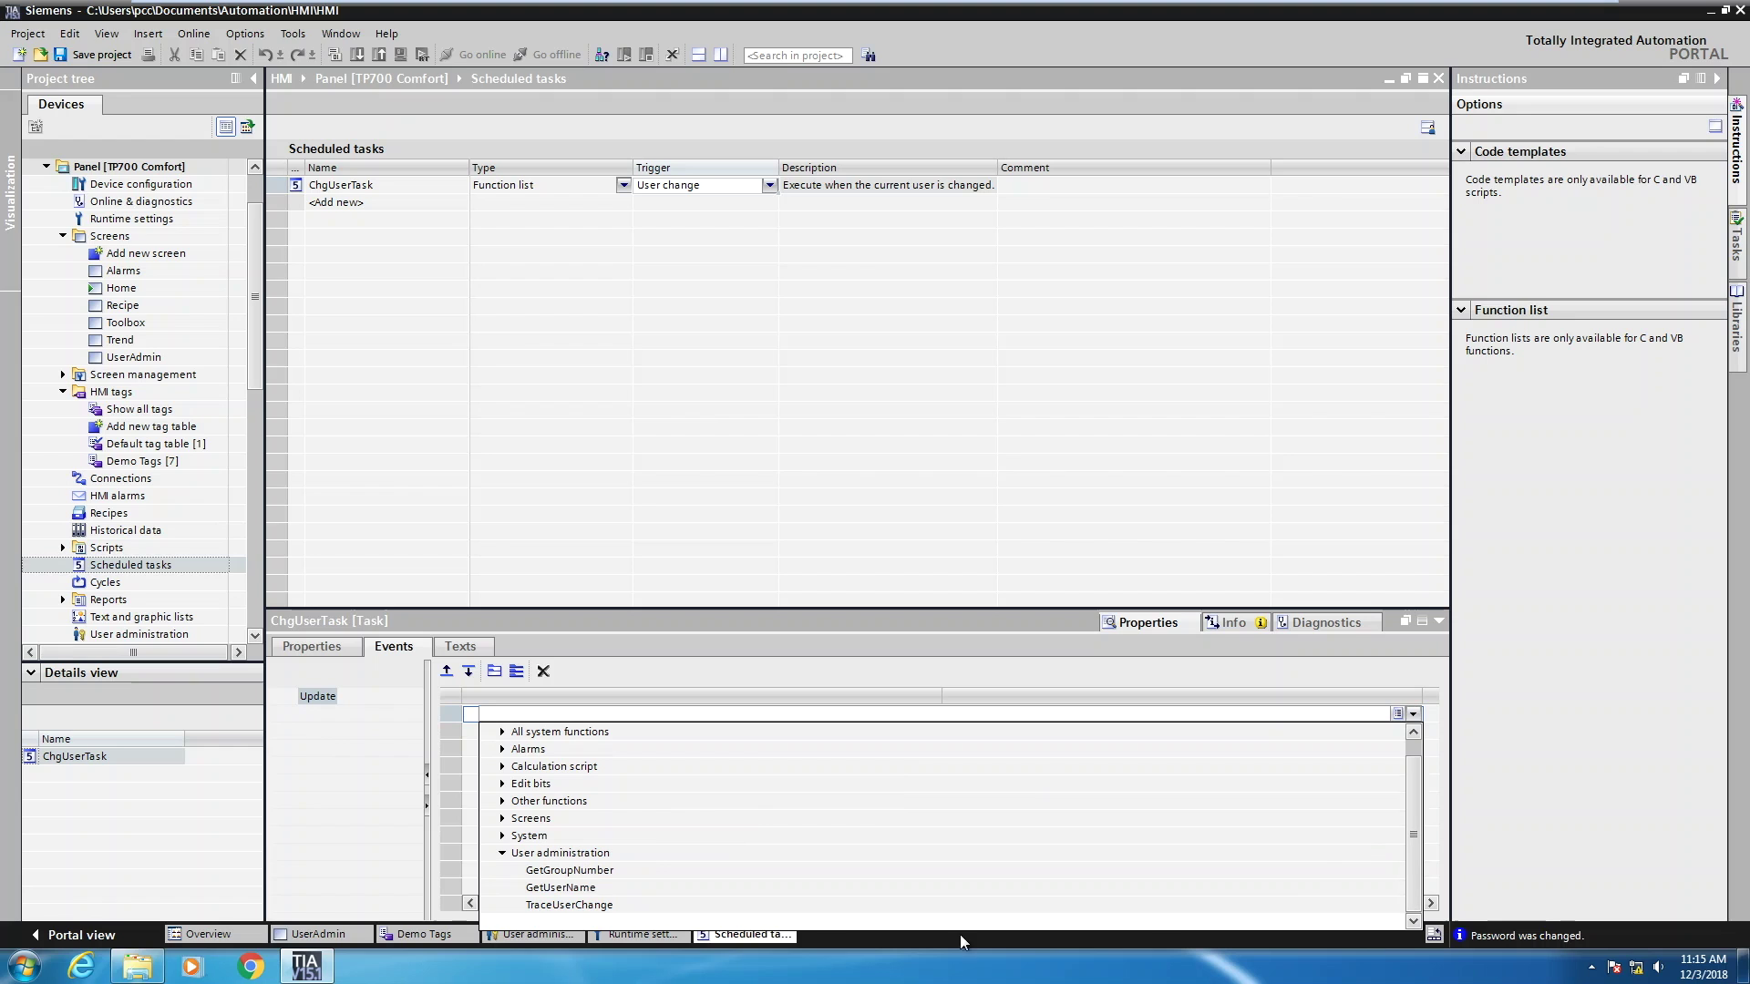
{"action": "left_click", "coordinate": [594, 890]}
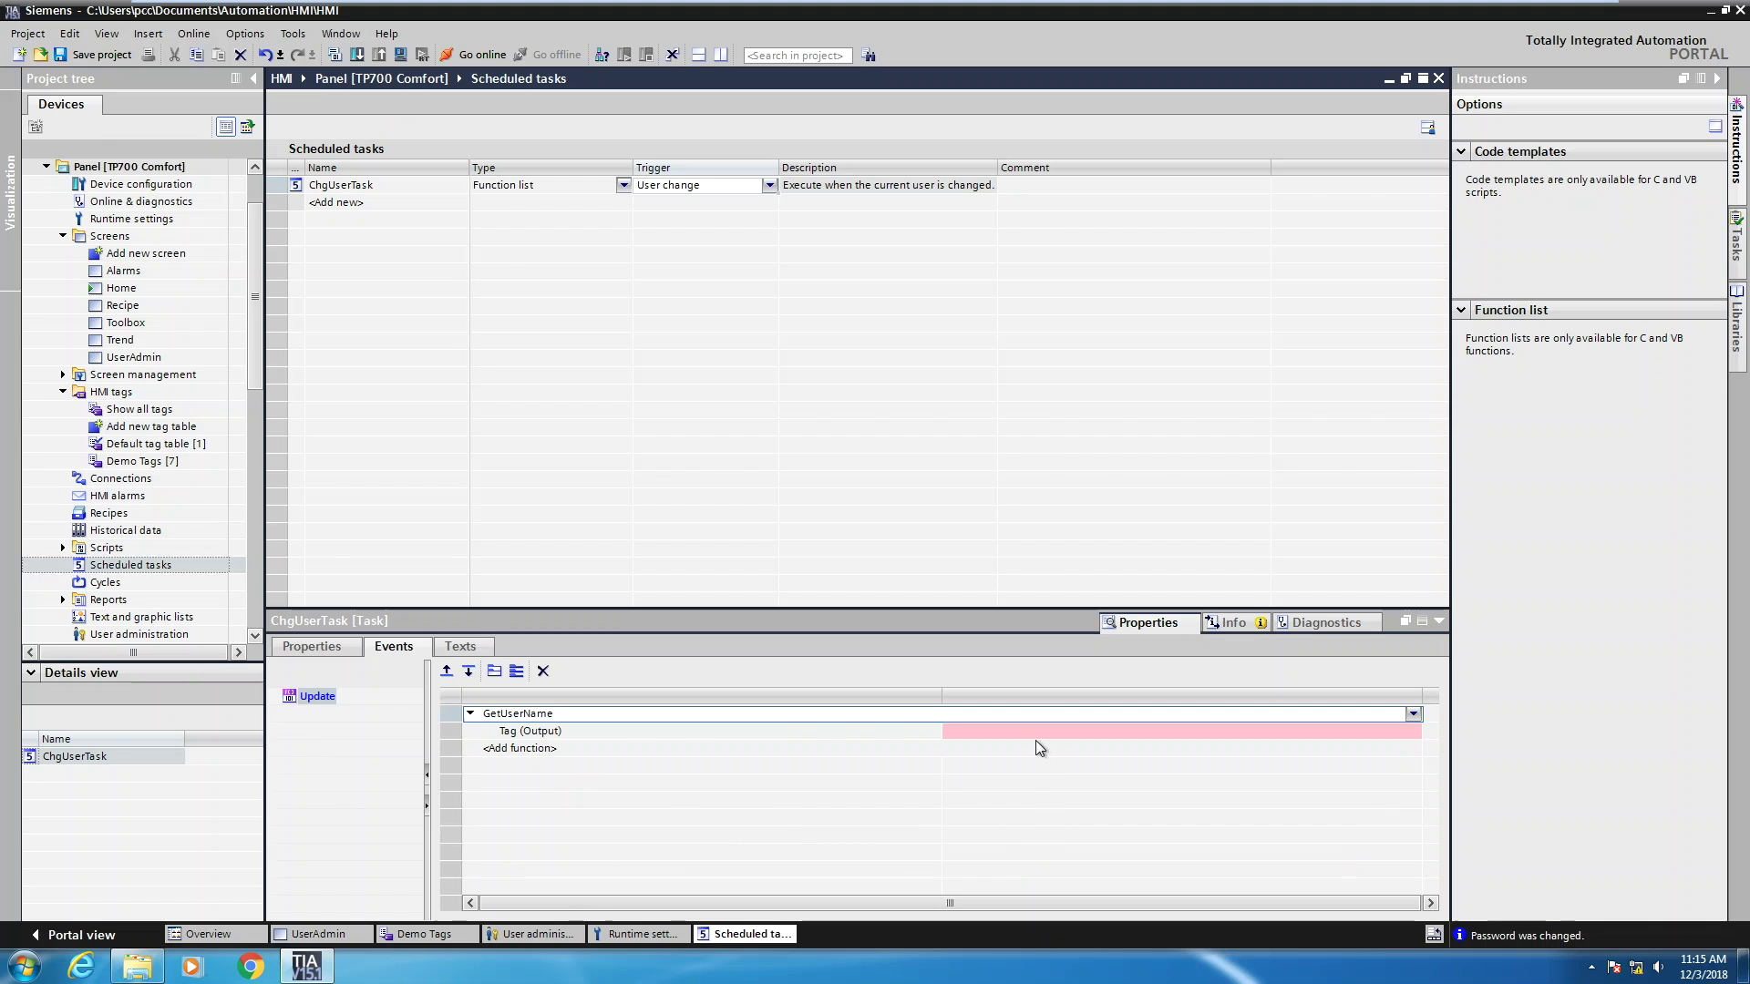
{"action": "left_click", "coordinate": [1039, 733]}
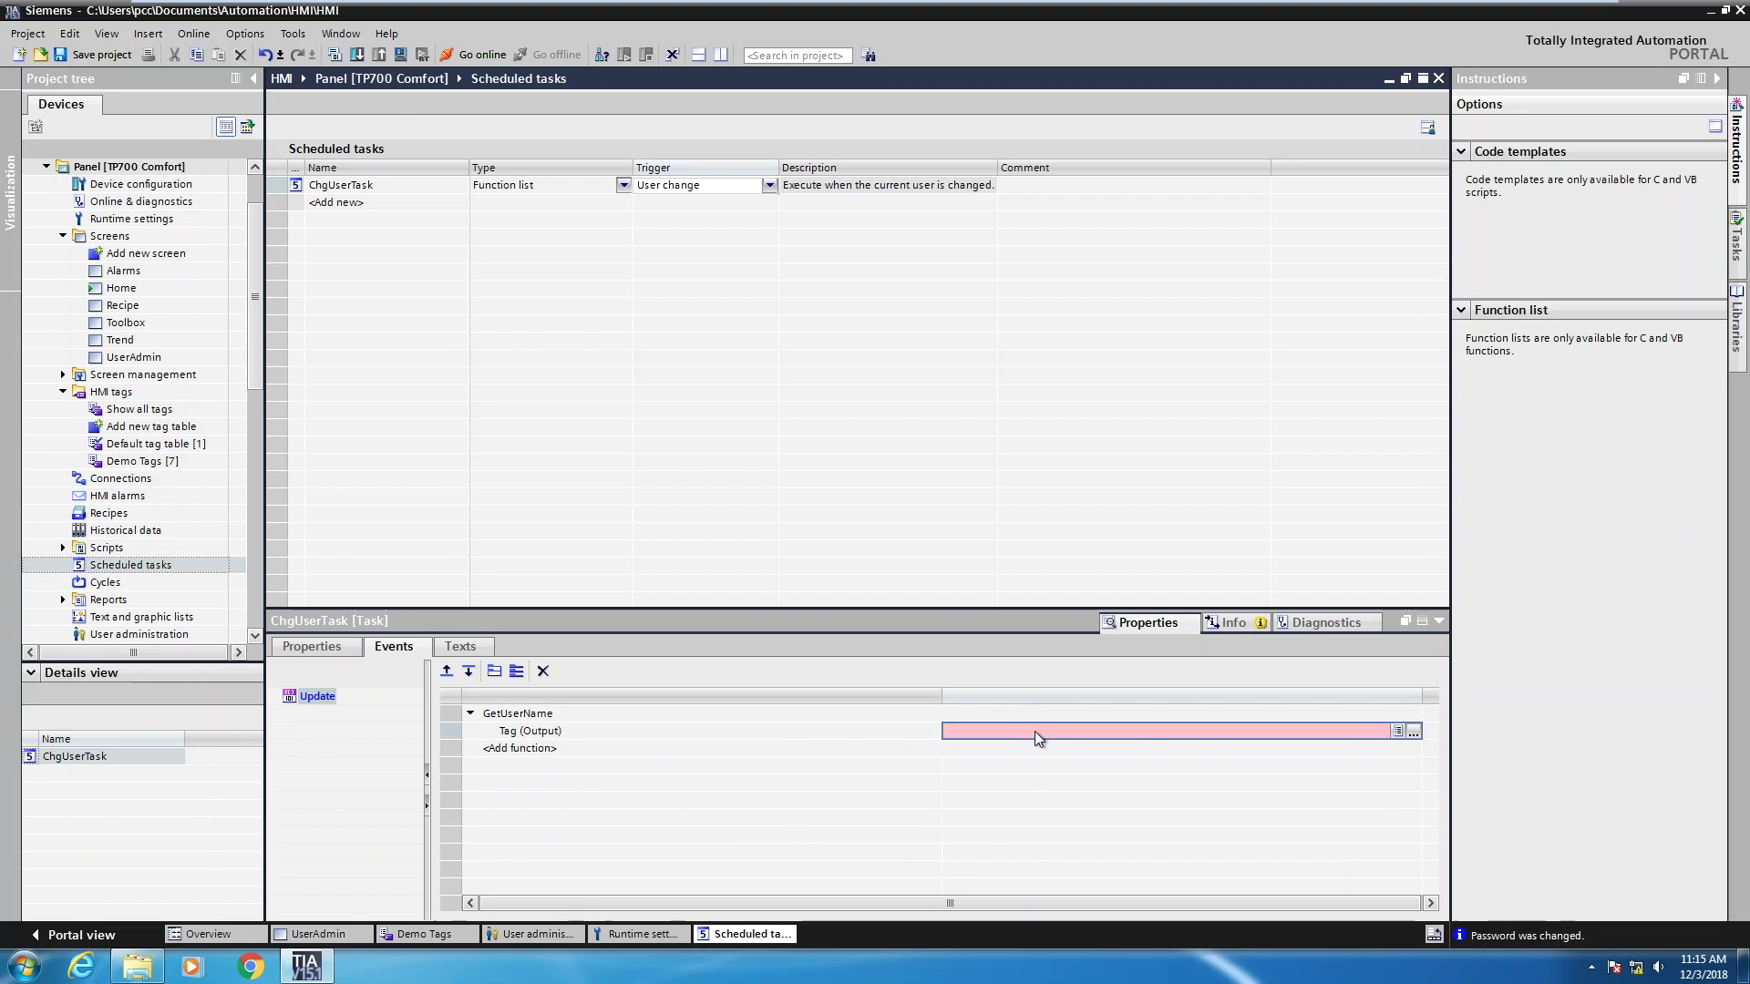
{"action": "left_click", "coordinate": [1414, 733]}
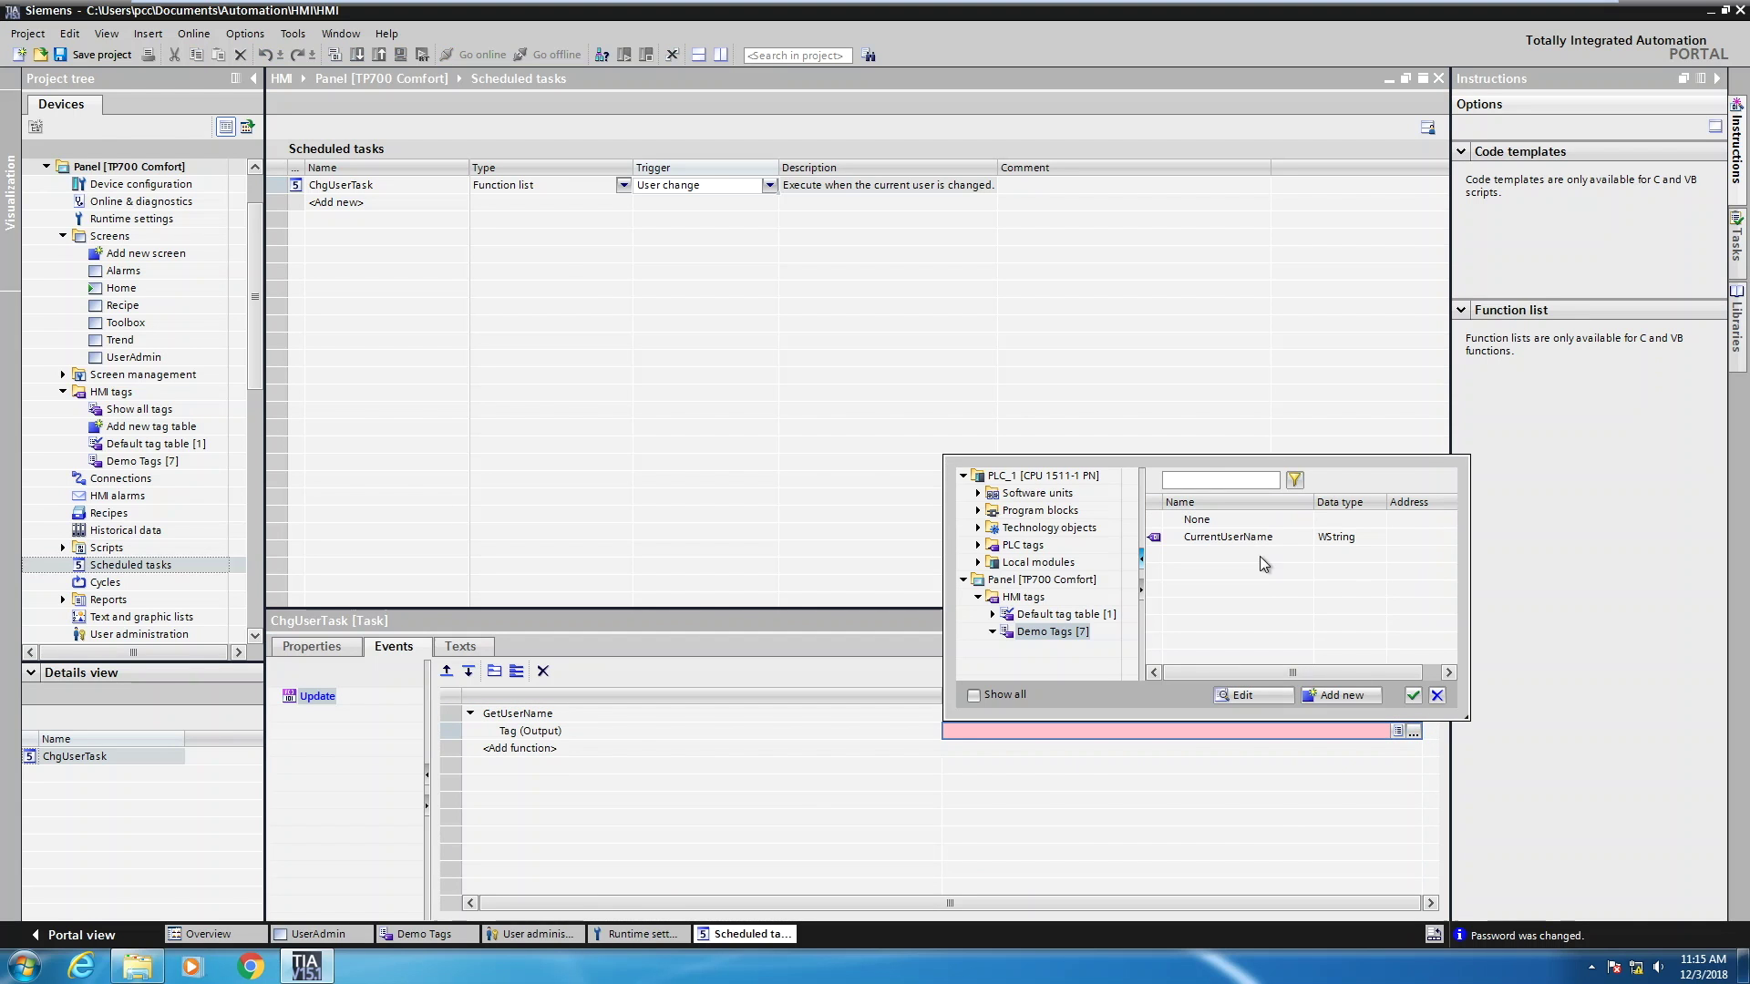
{"action": "left_click", "coordinate": [1190, 538]}
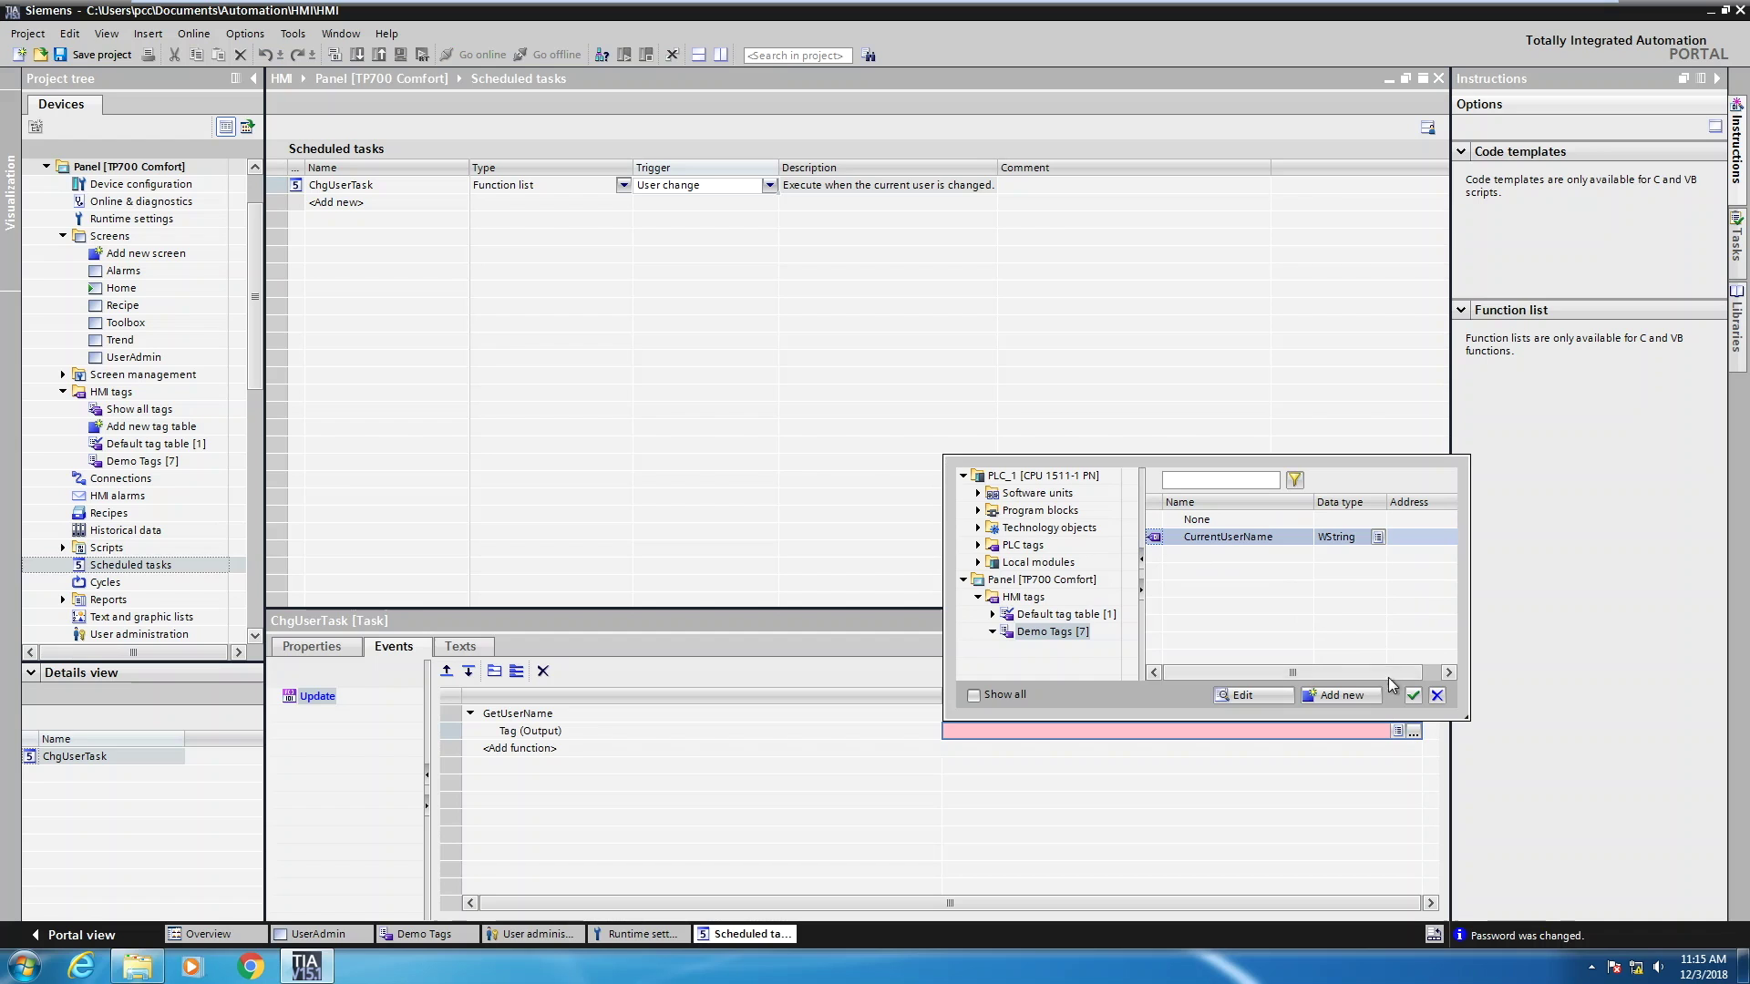
{"action": "left_click", "coordinate": [1414, 695]}
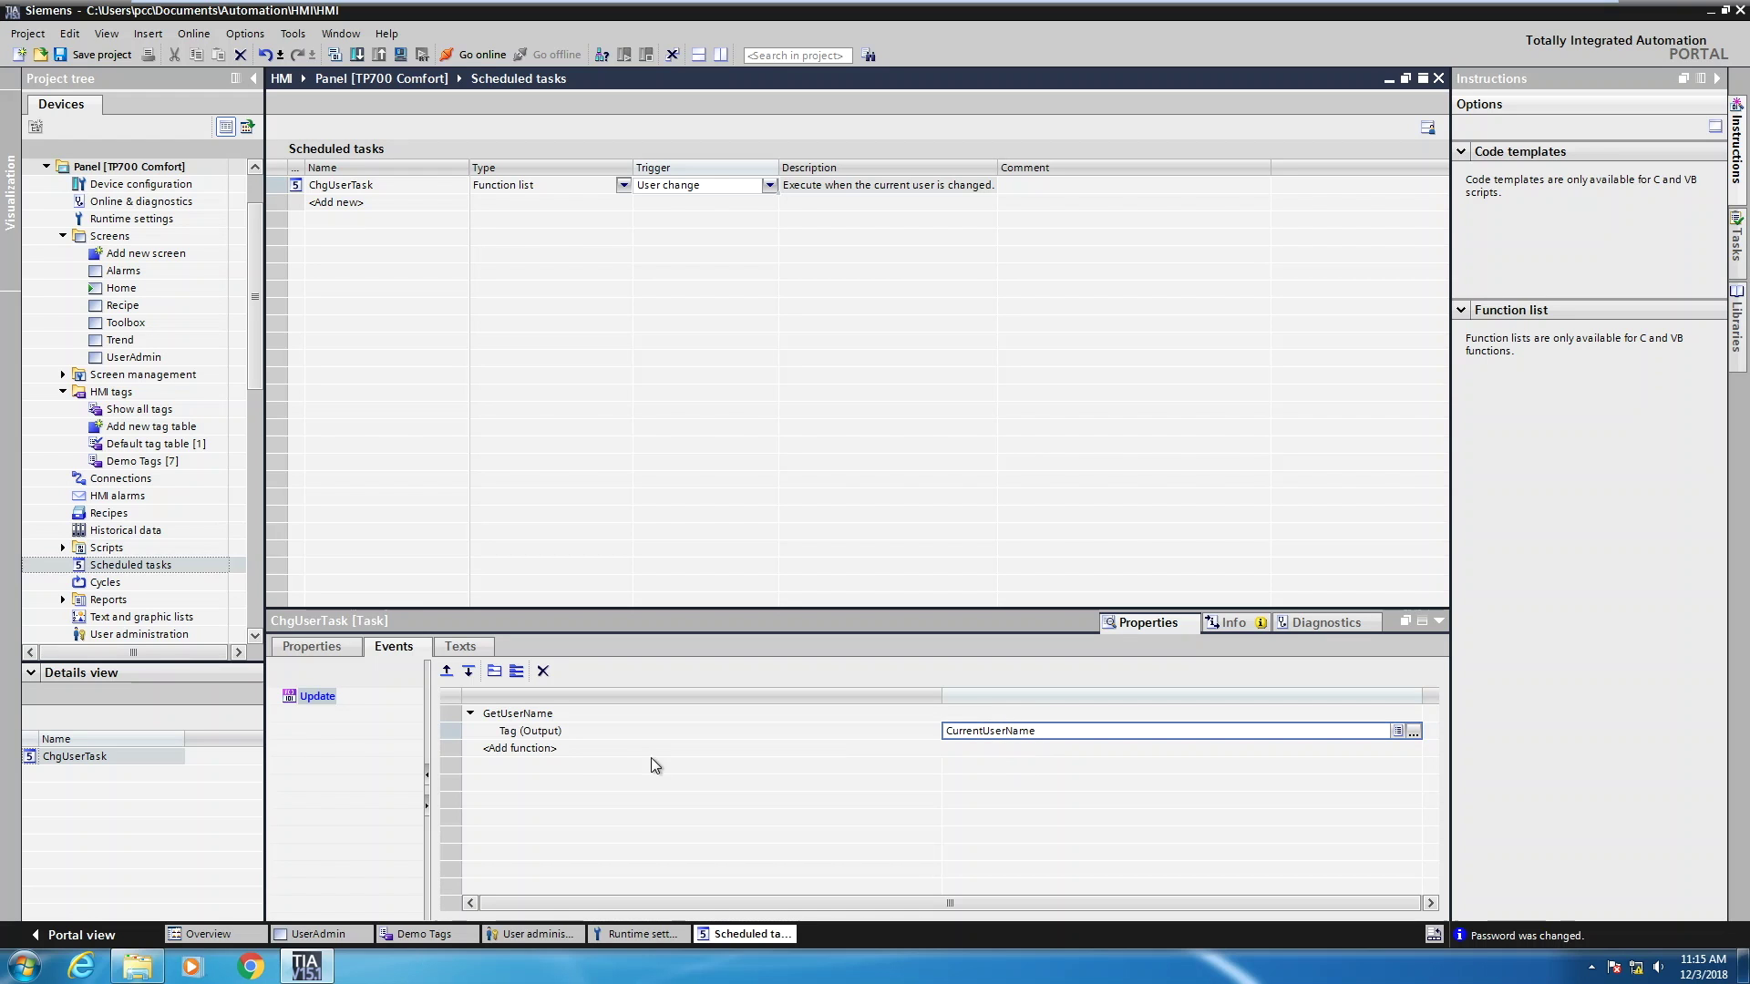
Add GetGroupNumber to the Update event with output tag CurrentGroupNo
{"action": "left_click", "coordinate": [523, 748]}
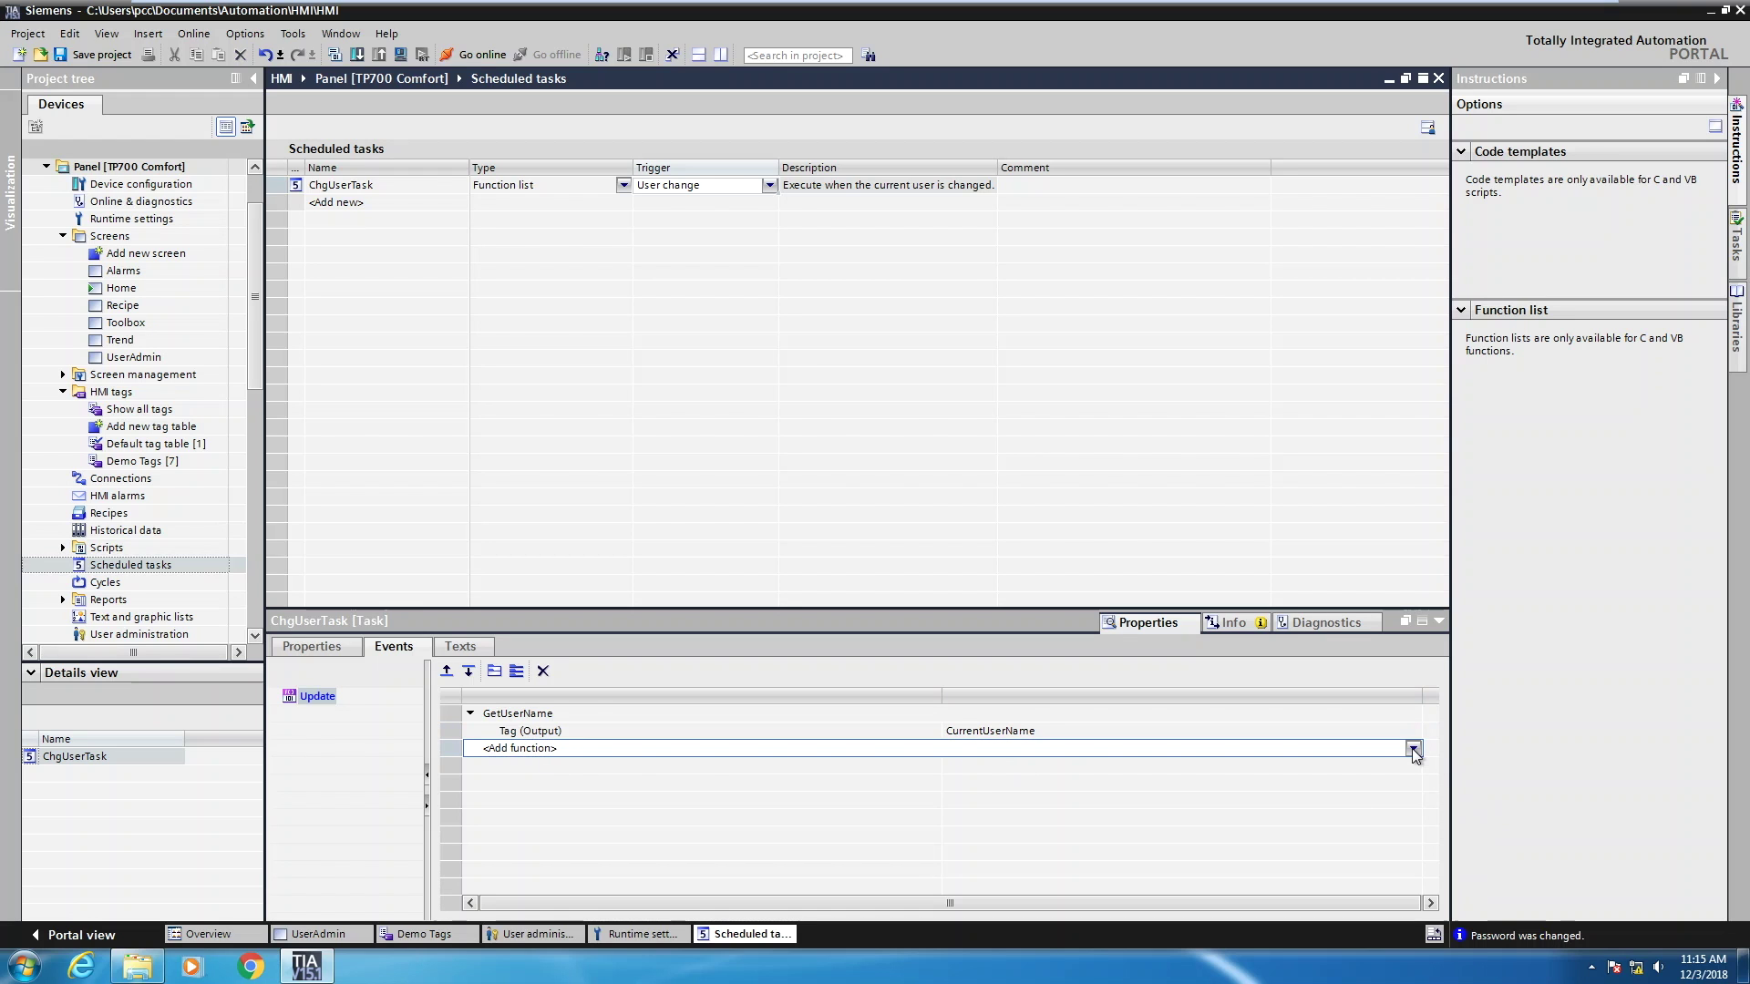
{"action": "left_click", "coordinate": [1413, 749]}
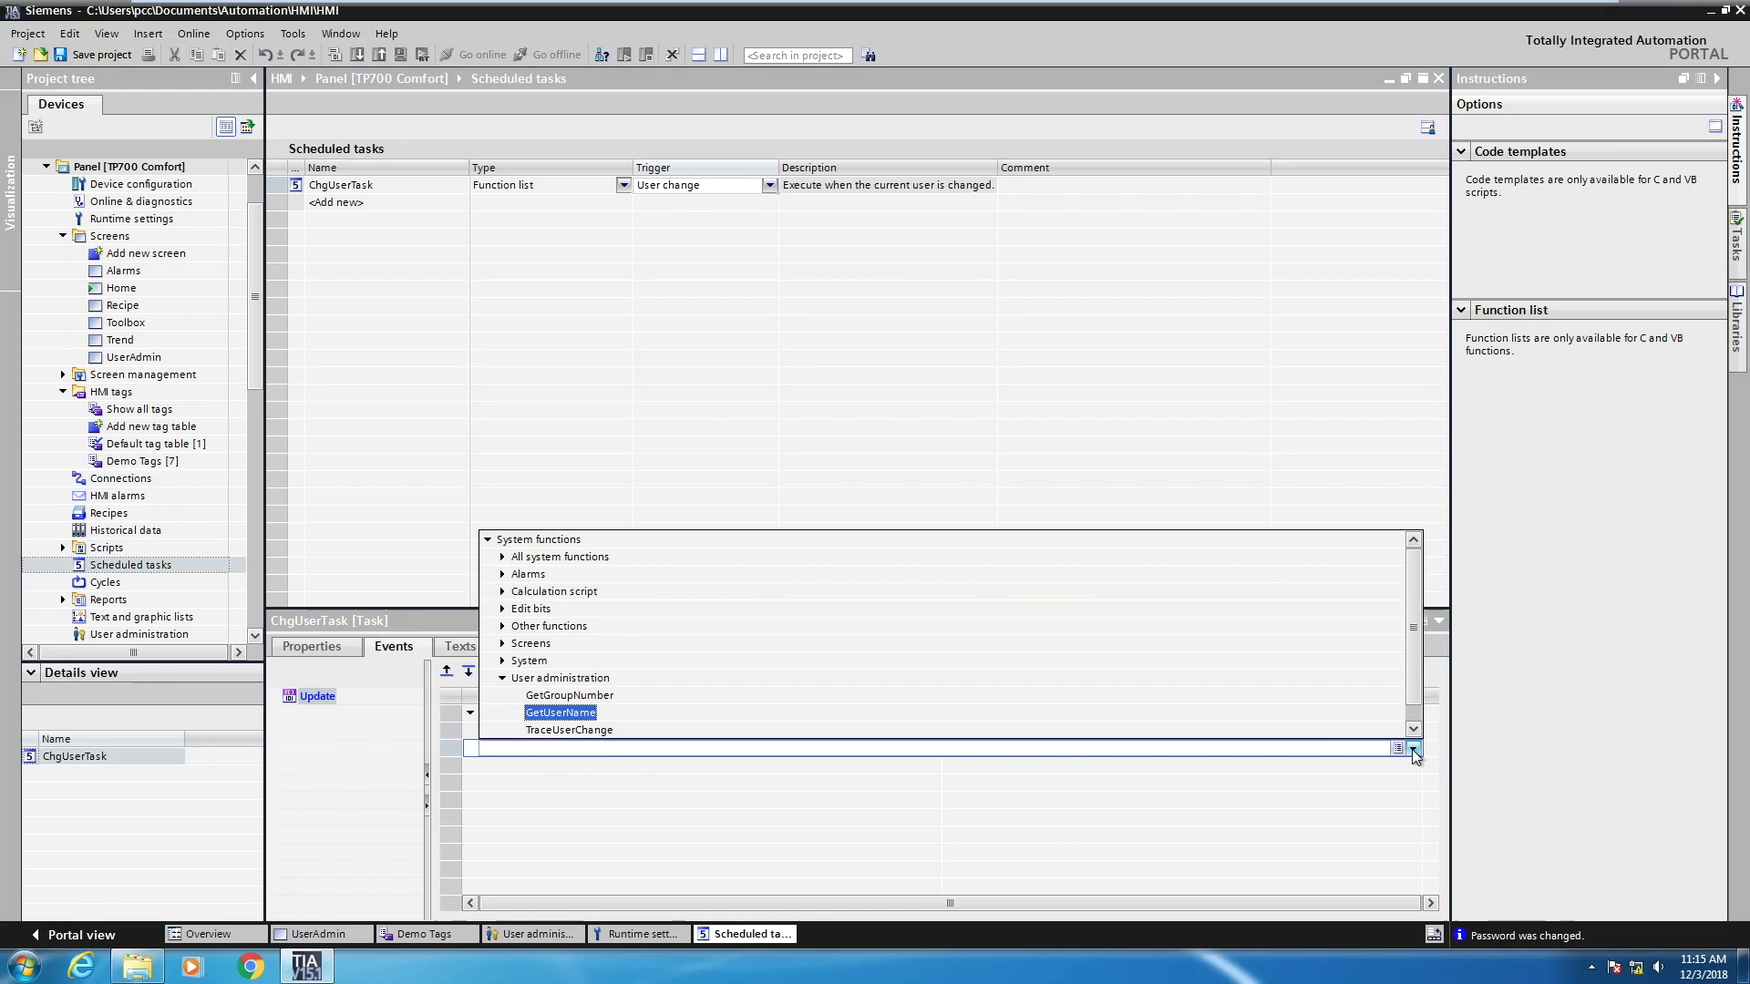
{"action": "left_click", "coordinate": [565, 695]}
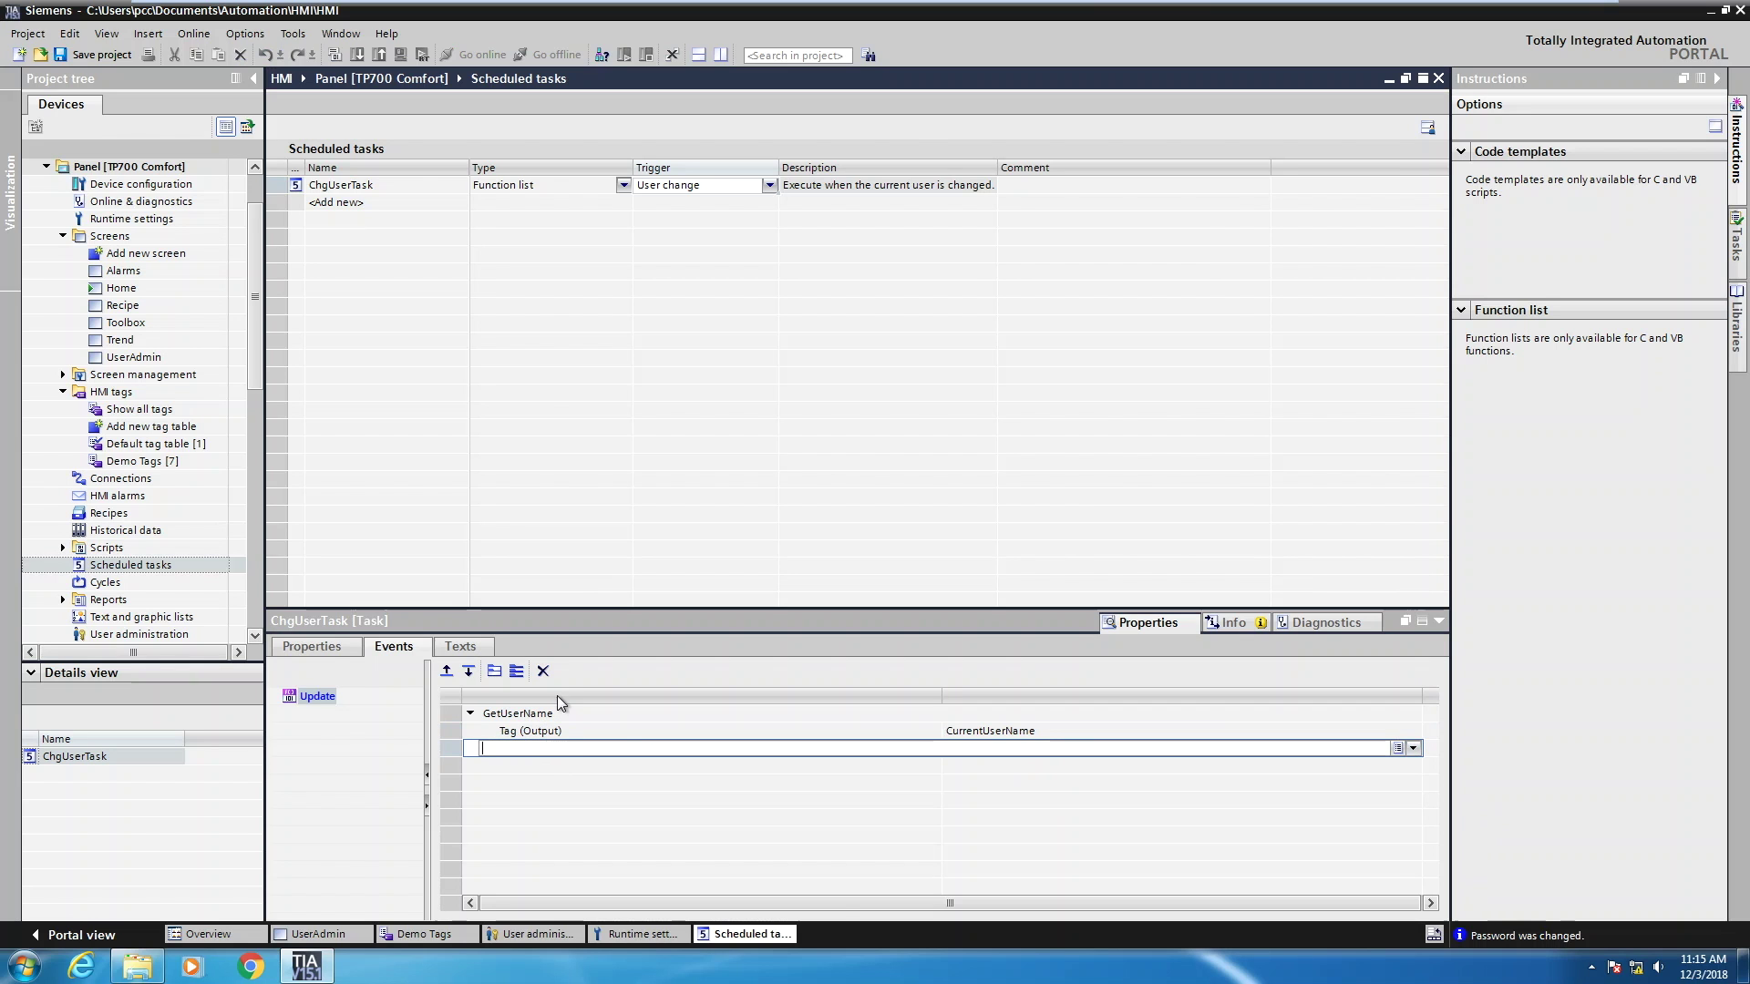
{"action": "left_click", "coordinate": [987, 766]}
{"action": "left_click", "coordinate": [1413, 766]}
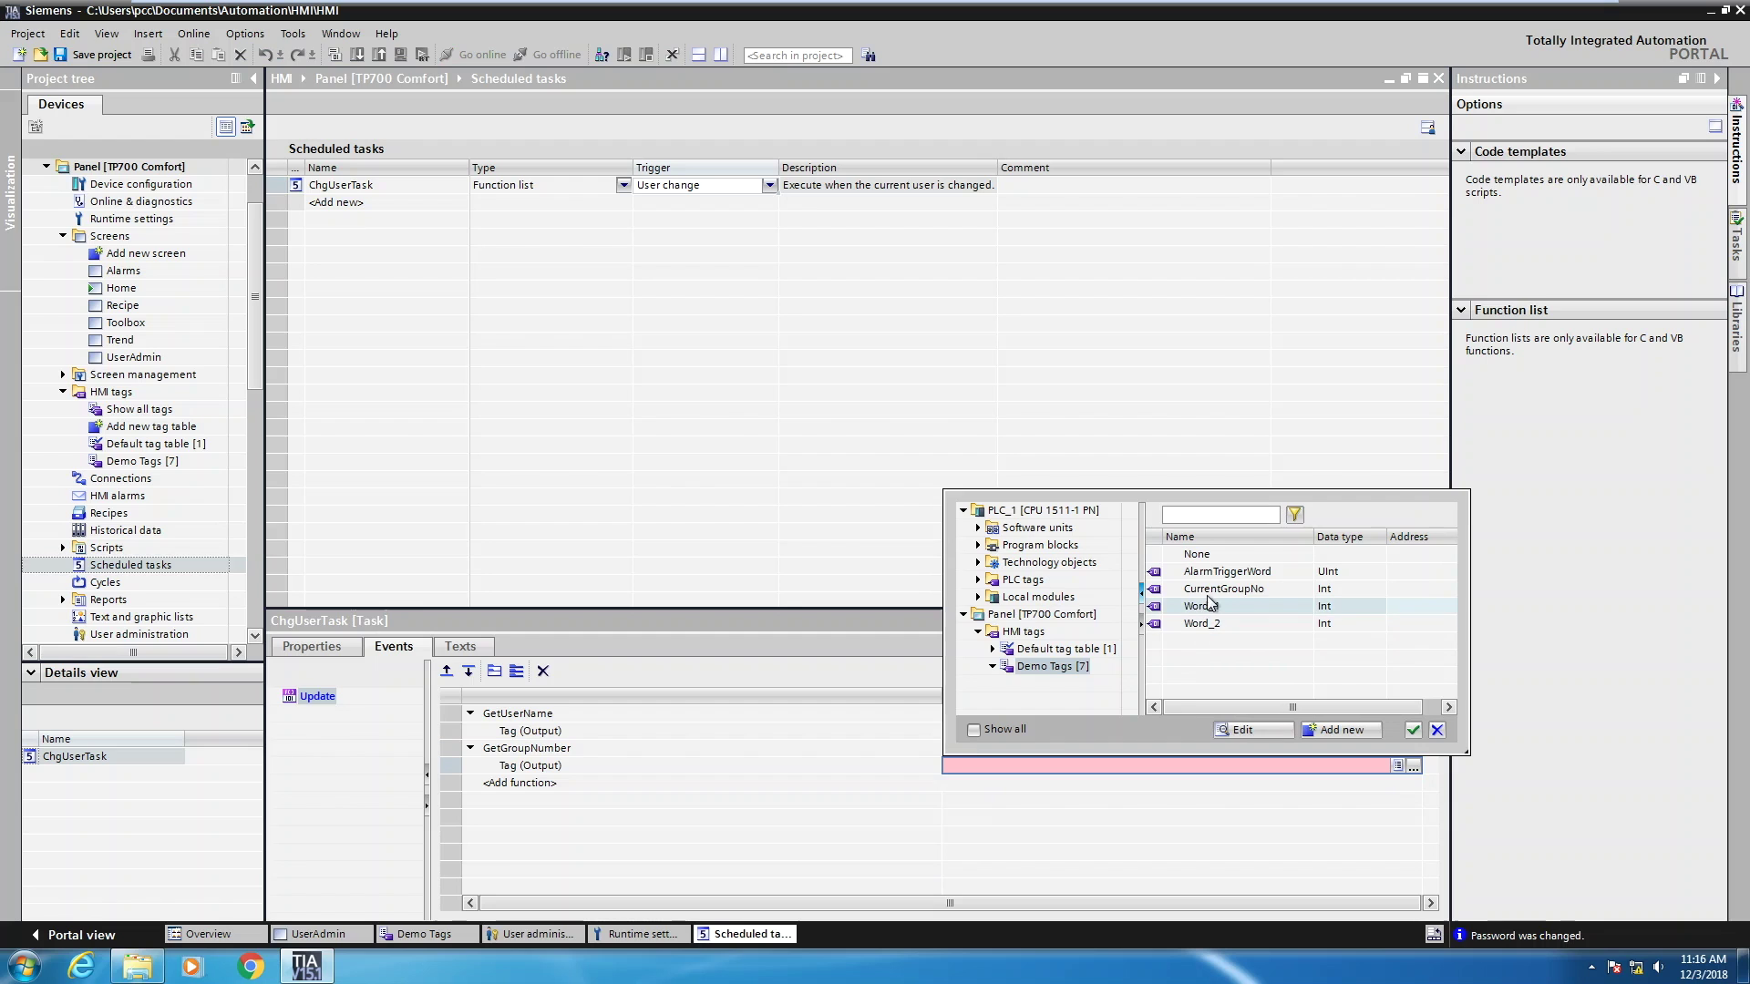
{"action": "left_click", "coordinate": [1167, 593]}
{"action": "left_click", "coordinate": [1411, 731]}
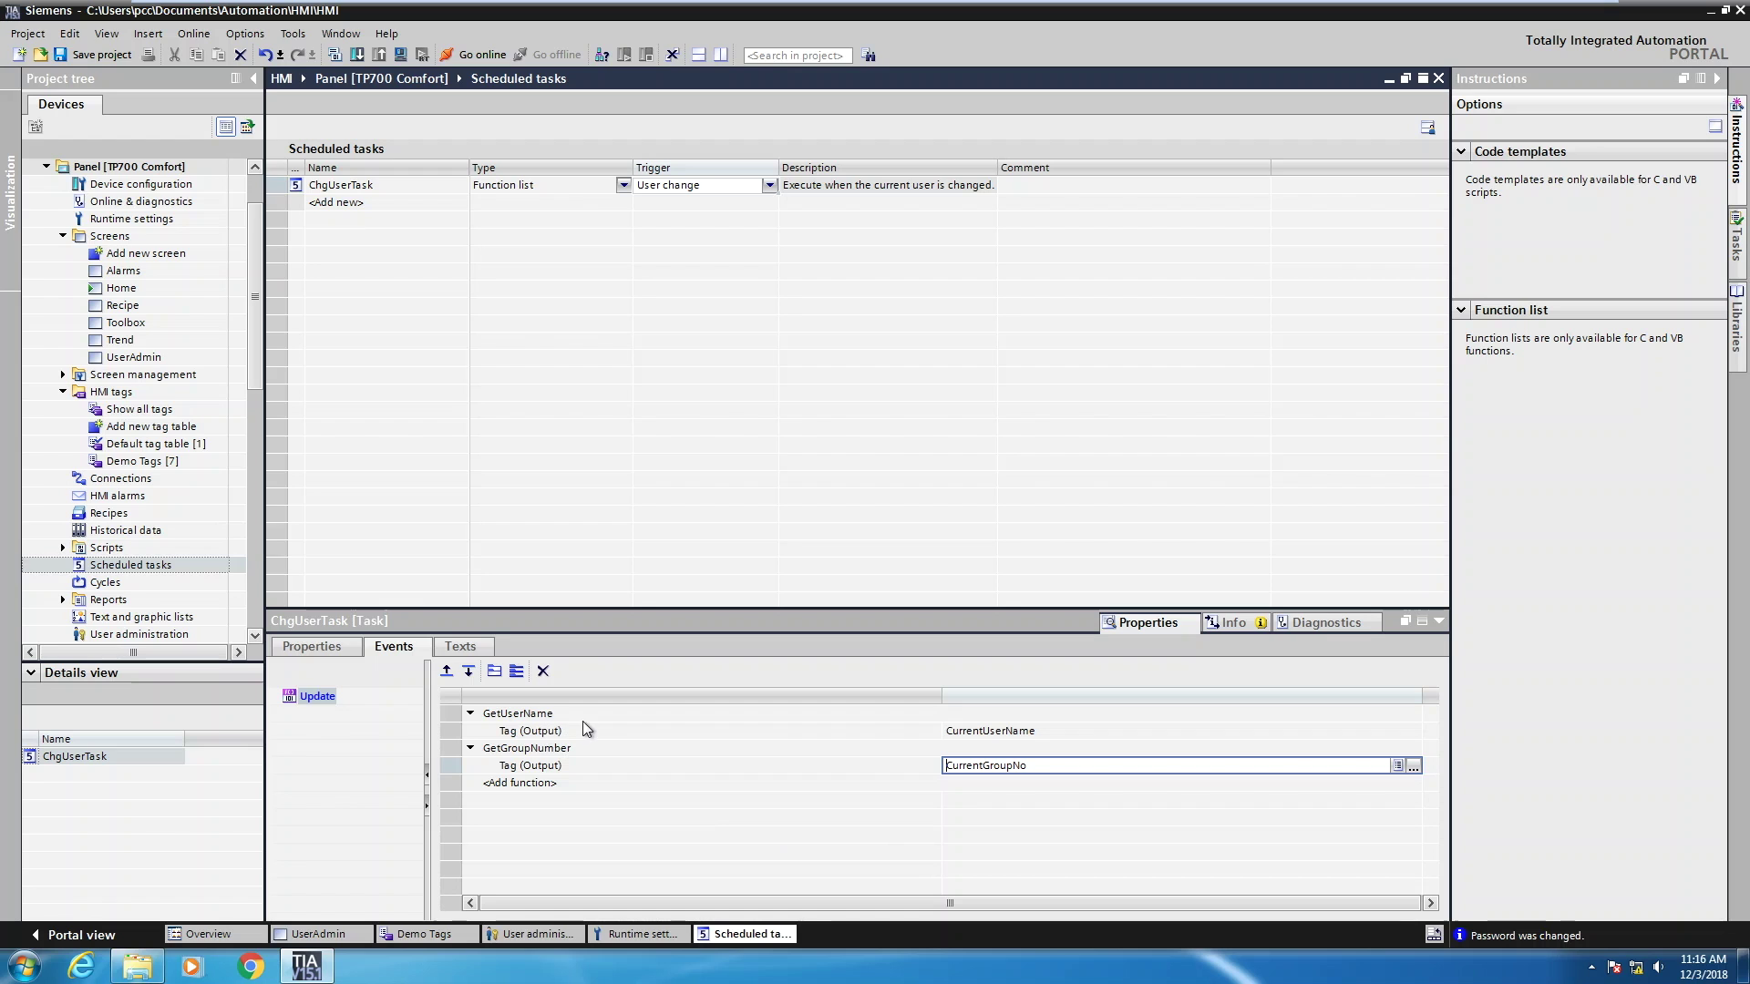
Add TraceUserChange to the Update event and return to the UserAdmin screen
{"action": "left_click", "coordinate": [526, 784]}
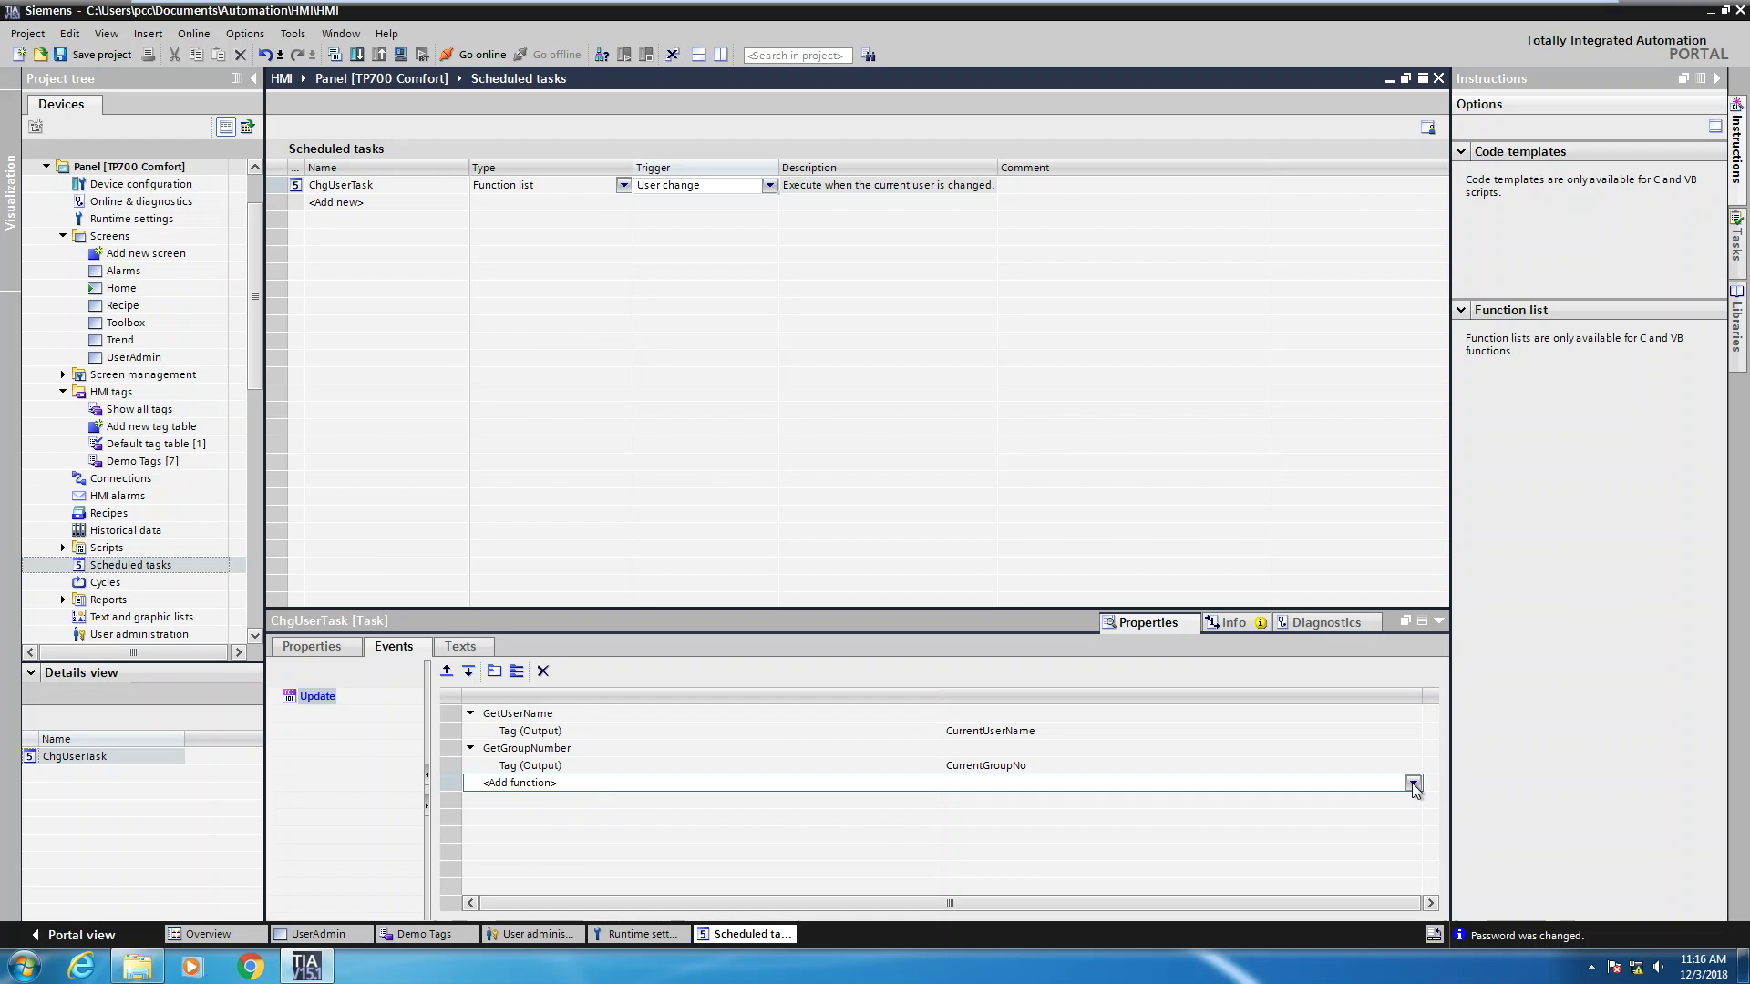
{"action": "left_click", "coordinate": [1412, 783]}
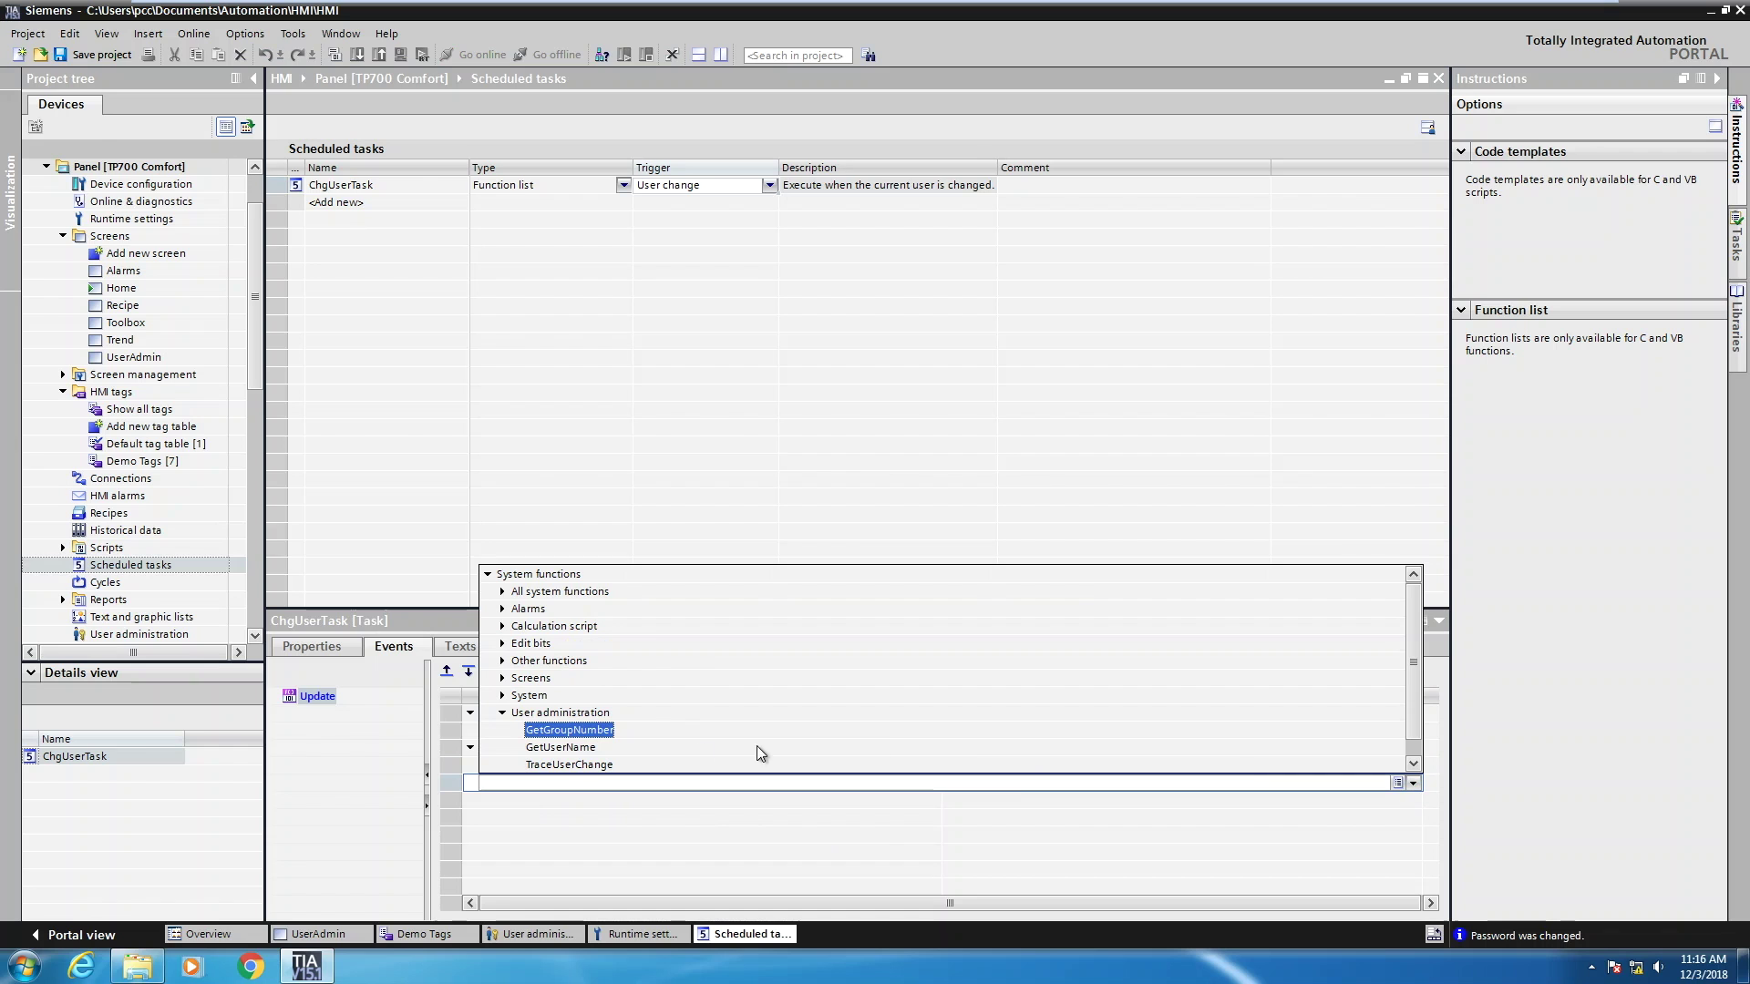
{"action": "left_click", "coordinate": [561, 765]}
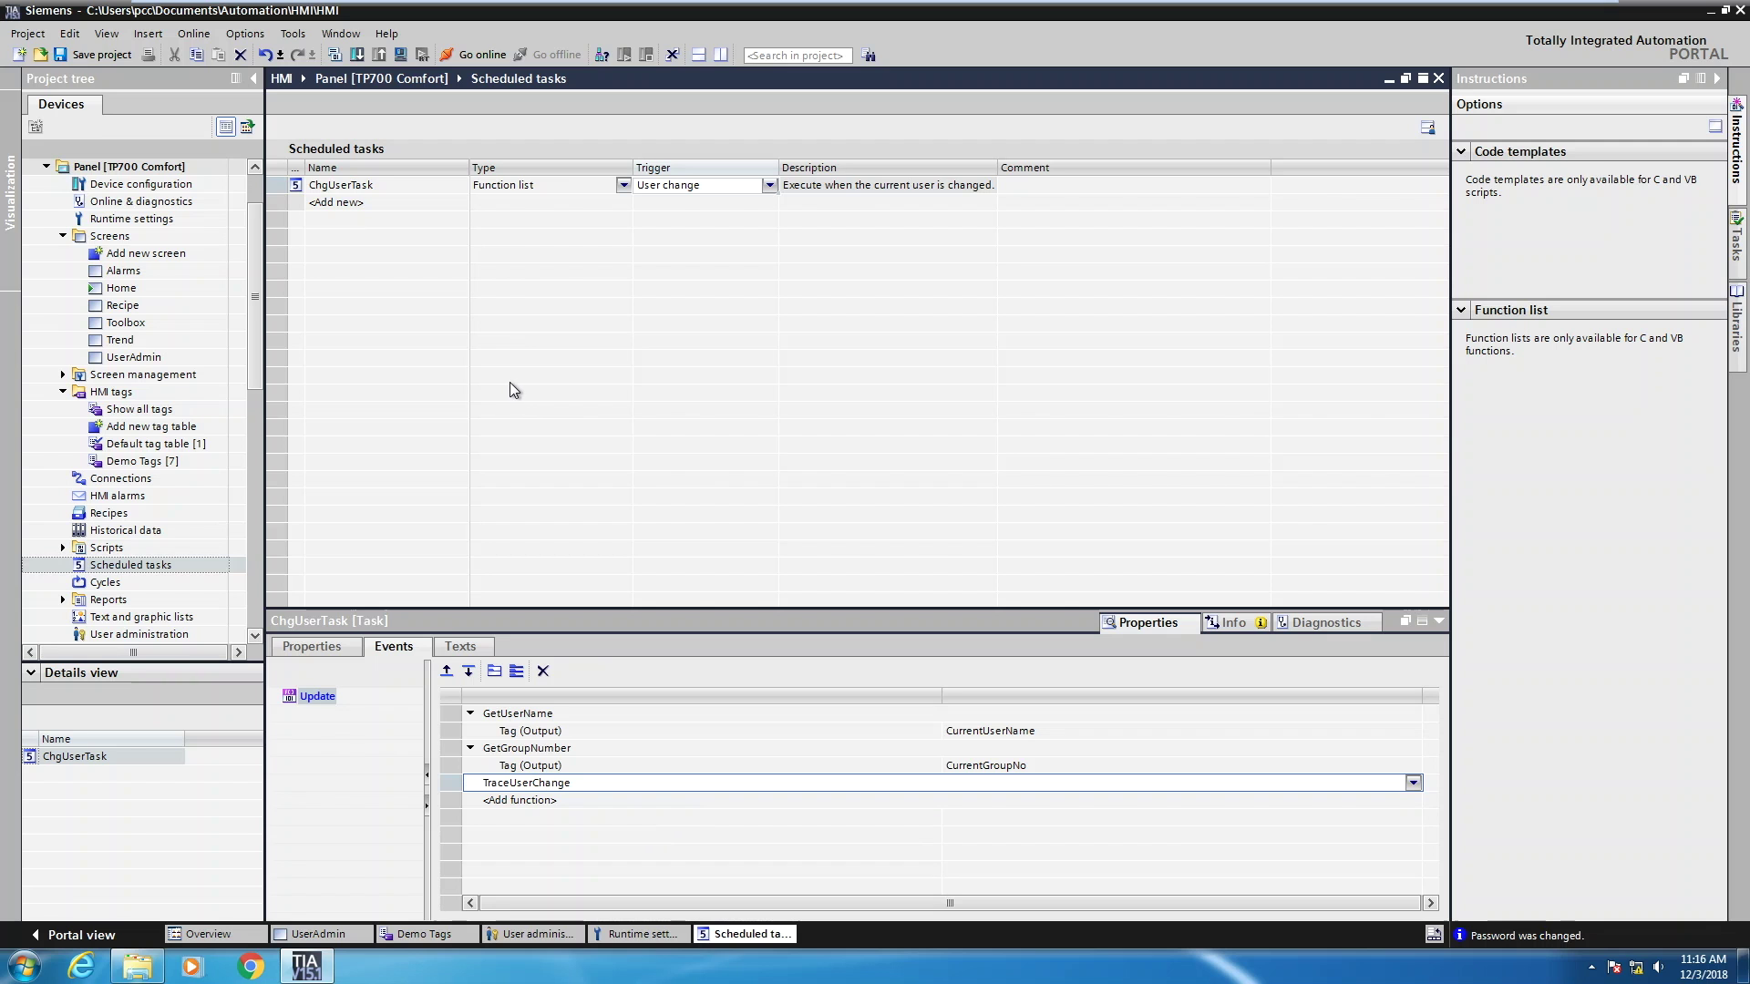
{"action": "left_click", "coordinate": [126, 359]}
Place a User view control (User view_1) on the UserAdmin screen, then select the panel device
{"action": "double_click", "coordinate": [126, 359]}
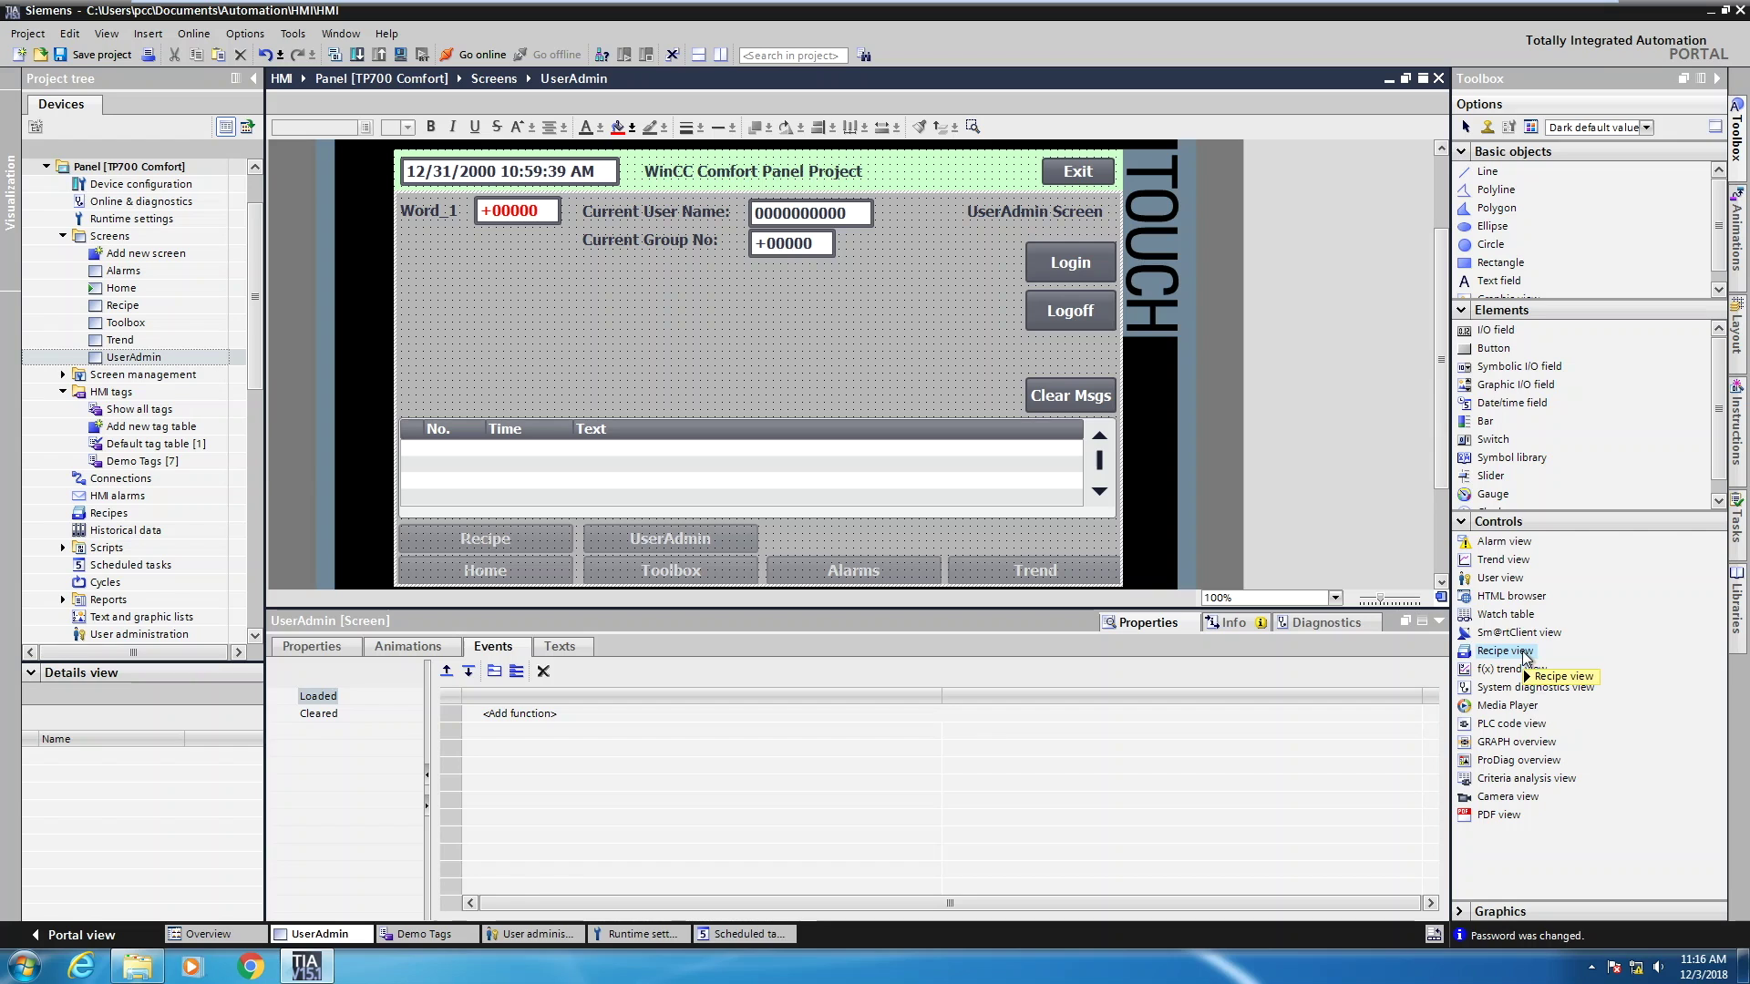
{"action": "left_click", "coordinate": [1500, 577]}
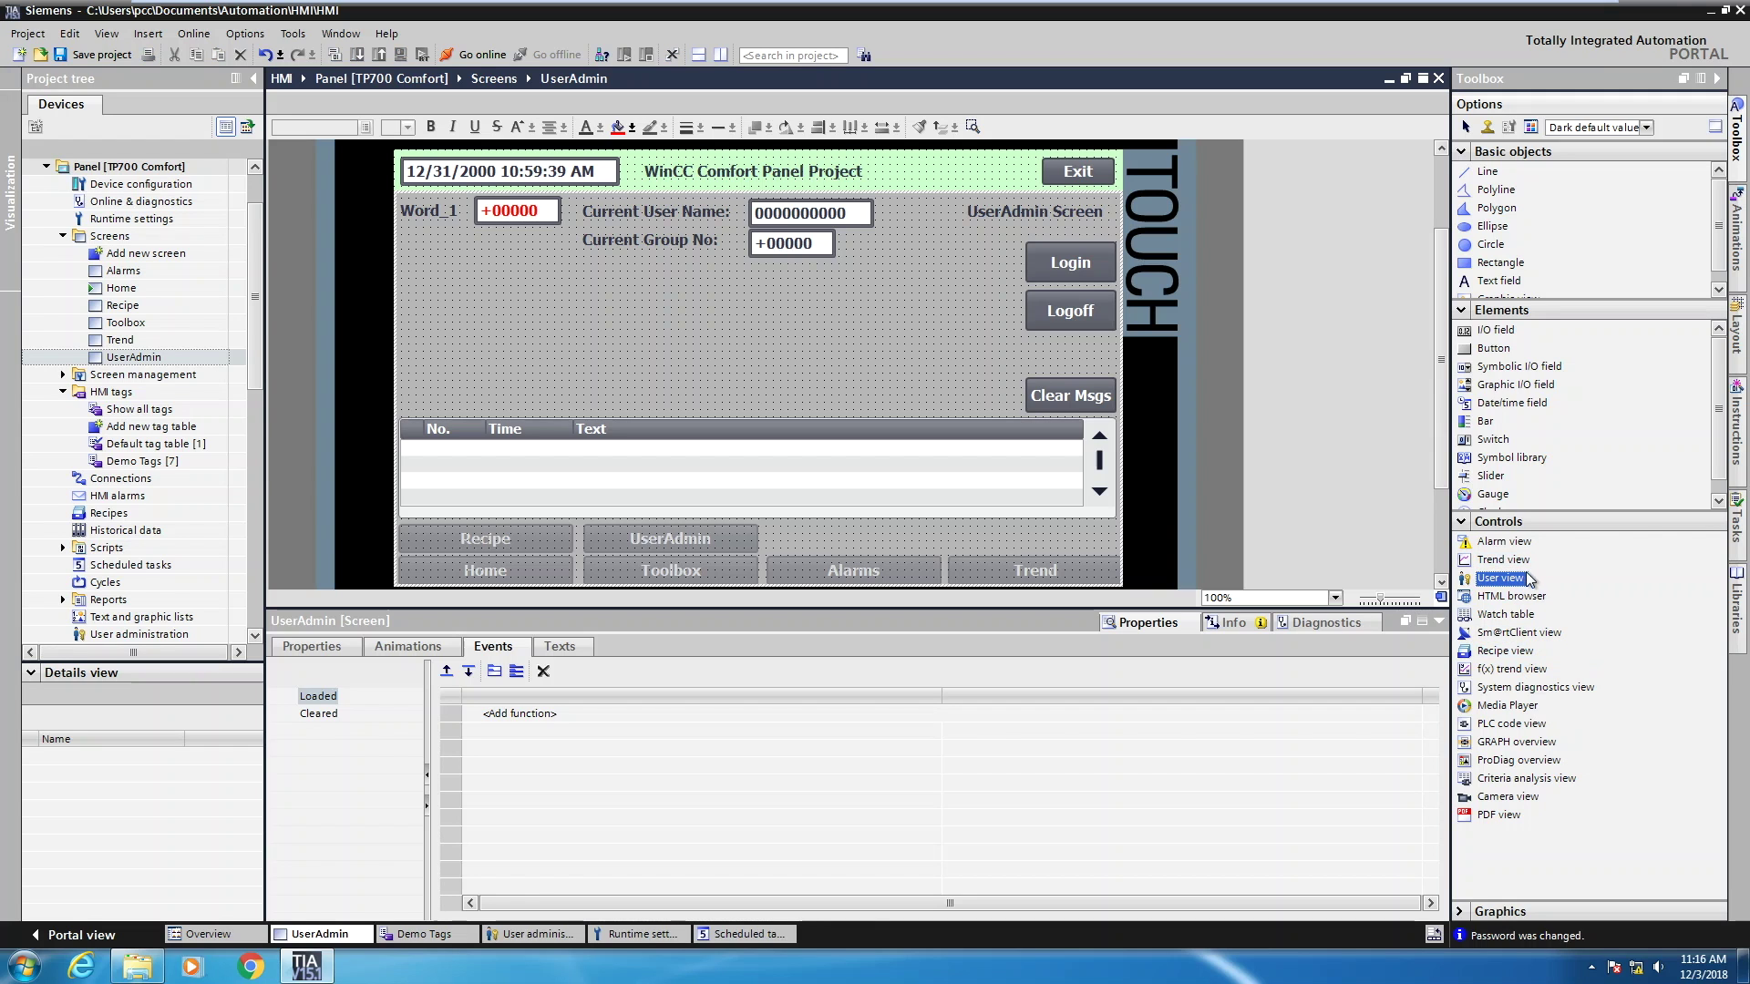
{"action": "mouse_move", "coordinate": [1517, 583]}
{"action": "left_mouse_down"}
{"action": "mouse_move", "coordinate": [871, 424]}
{"action": "mouse_move", "coordinate": [419, 271]}
{"action": "mouse_move", "coordinate": [747, 419]}
{"action": "mouse_move", "coordinate": [794, 401]}
{"action": "mouse_move", "coordinate": [852, 411]}
{"action": "left_mouse_up"}
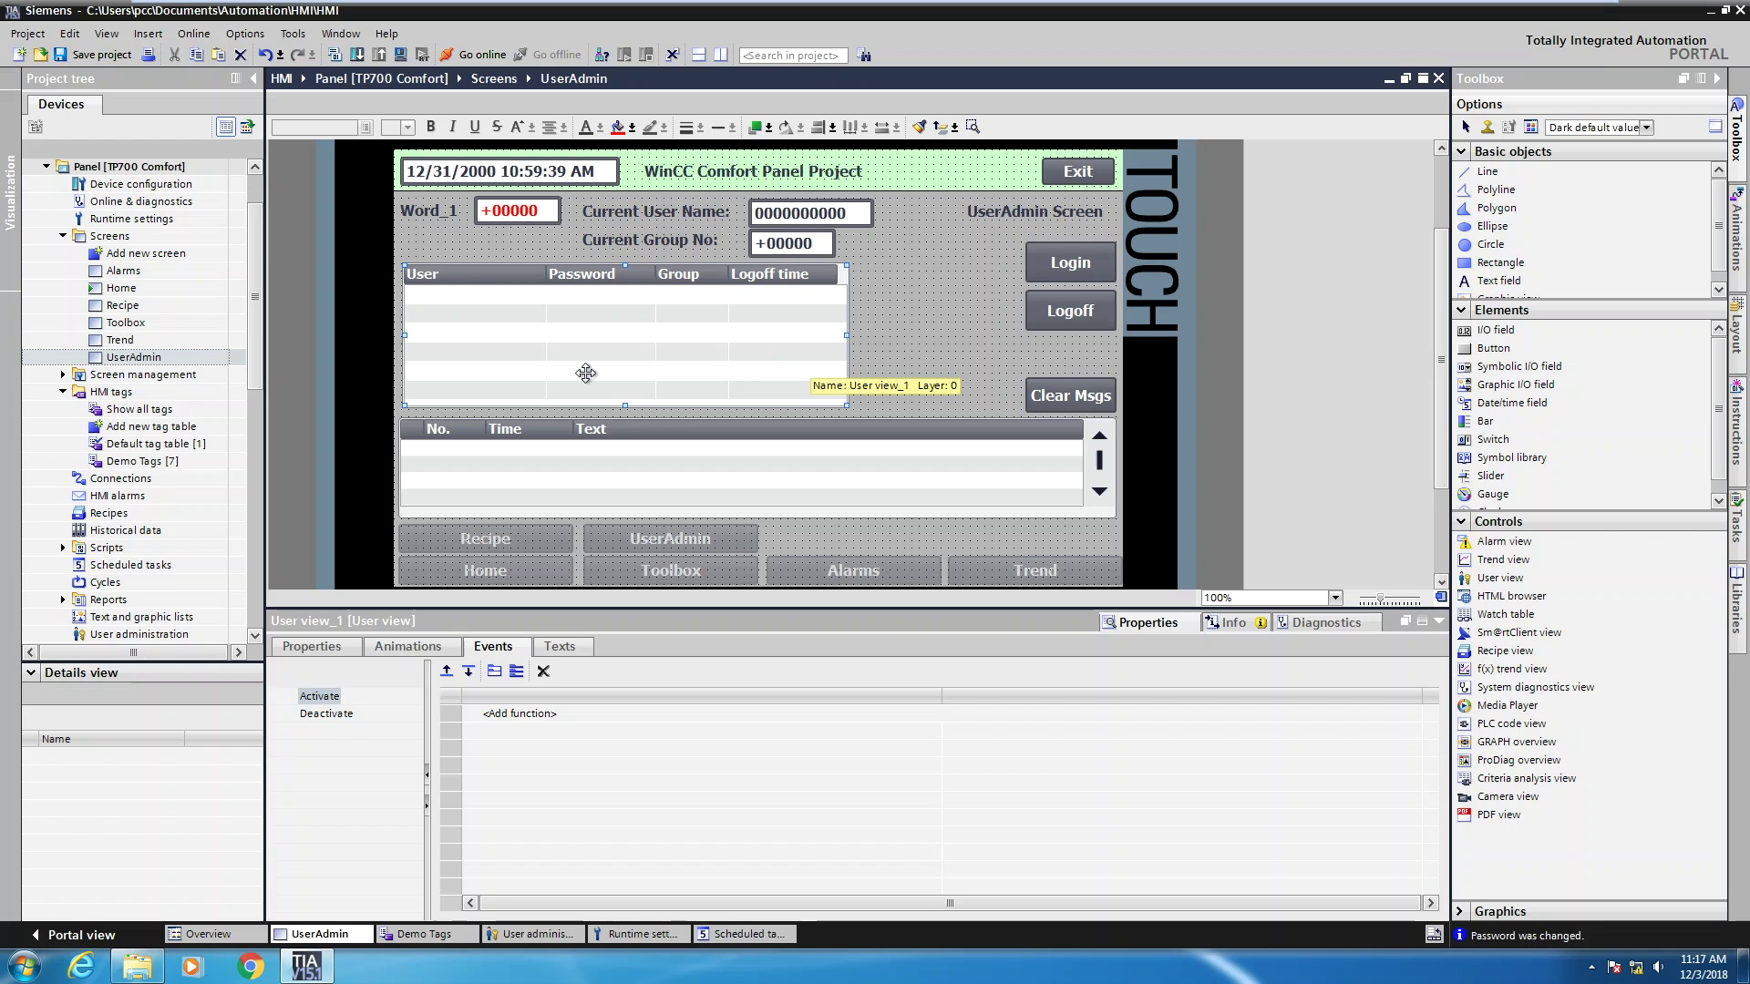
{"action": "left_click", "coordinate": [139, 170]}
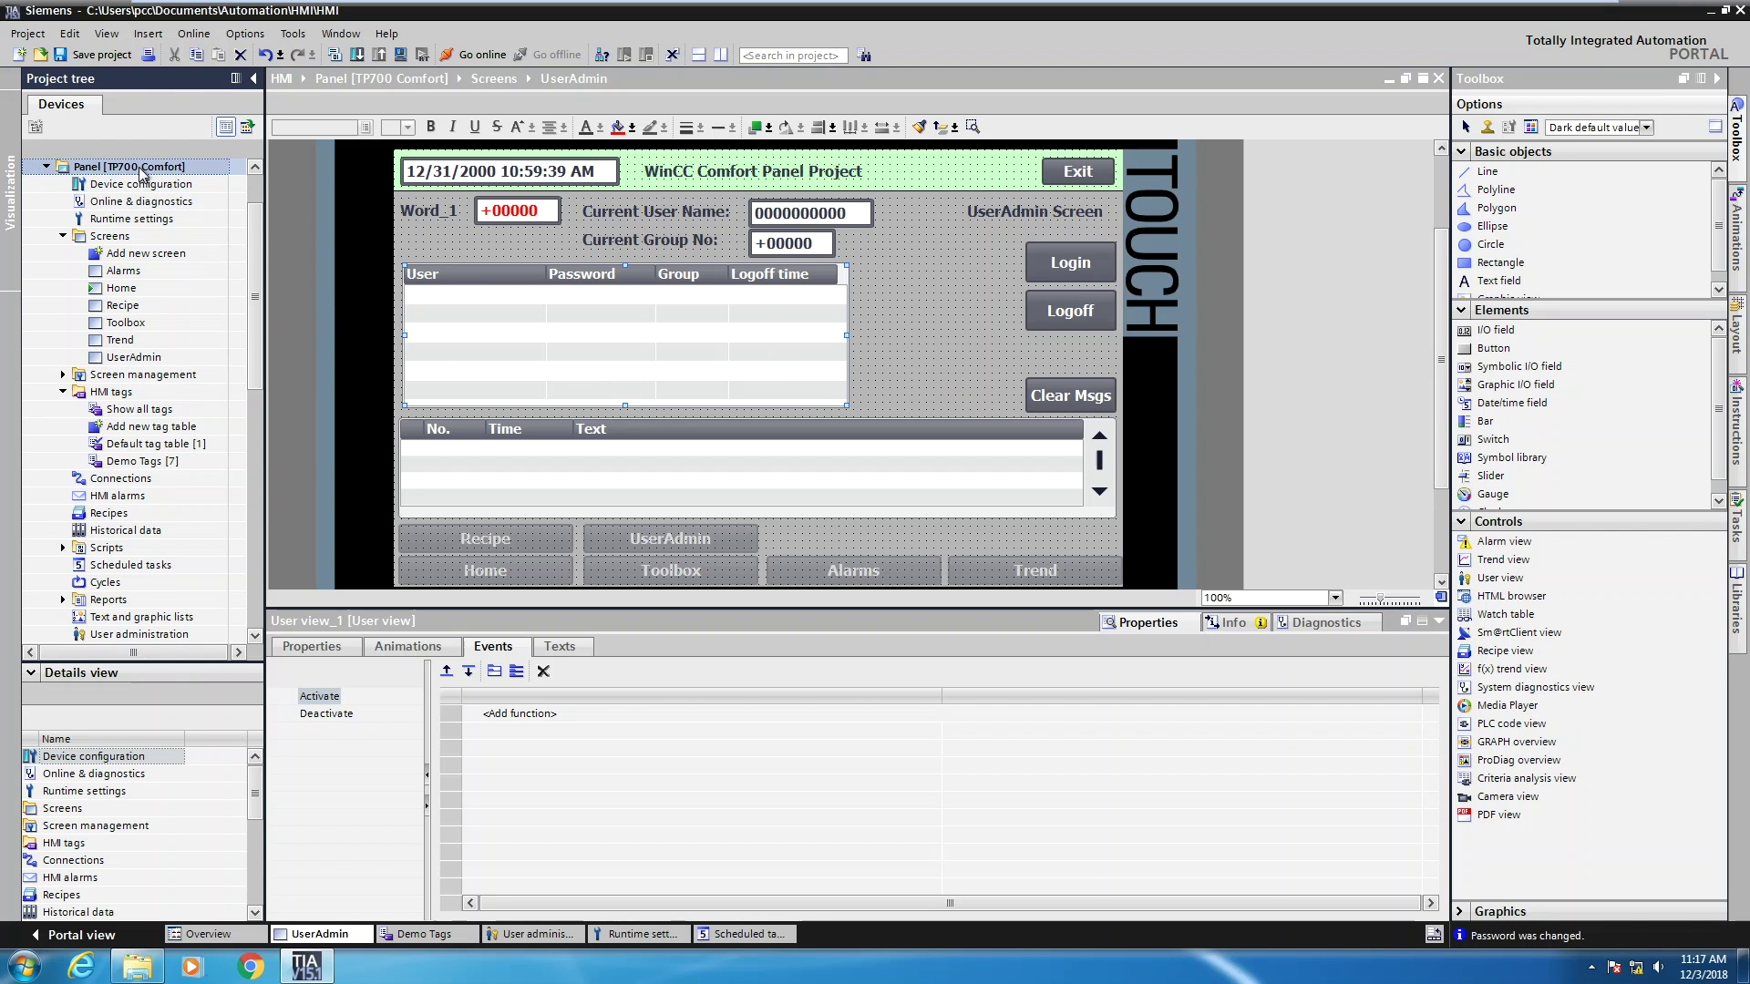
Compile and start the runtime simulation, go to the UserAdmin screen and clear the messages
{"action": "left_click", "coordinate": [401, 53]}
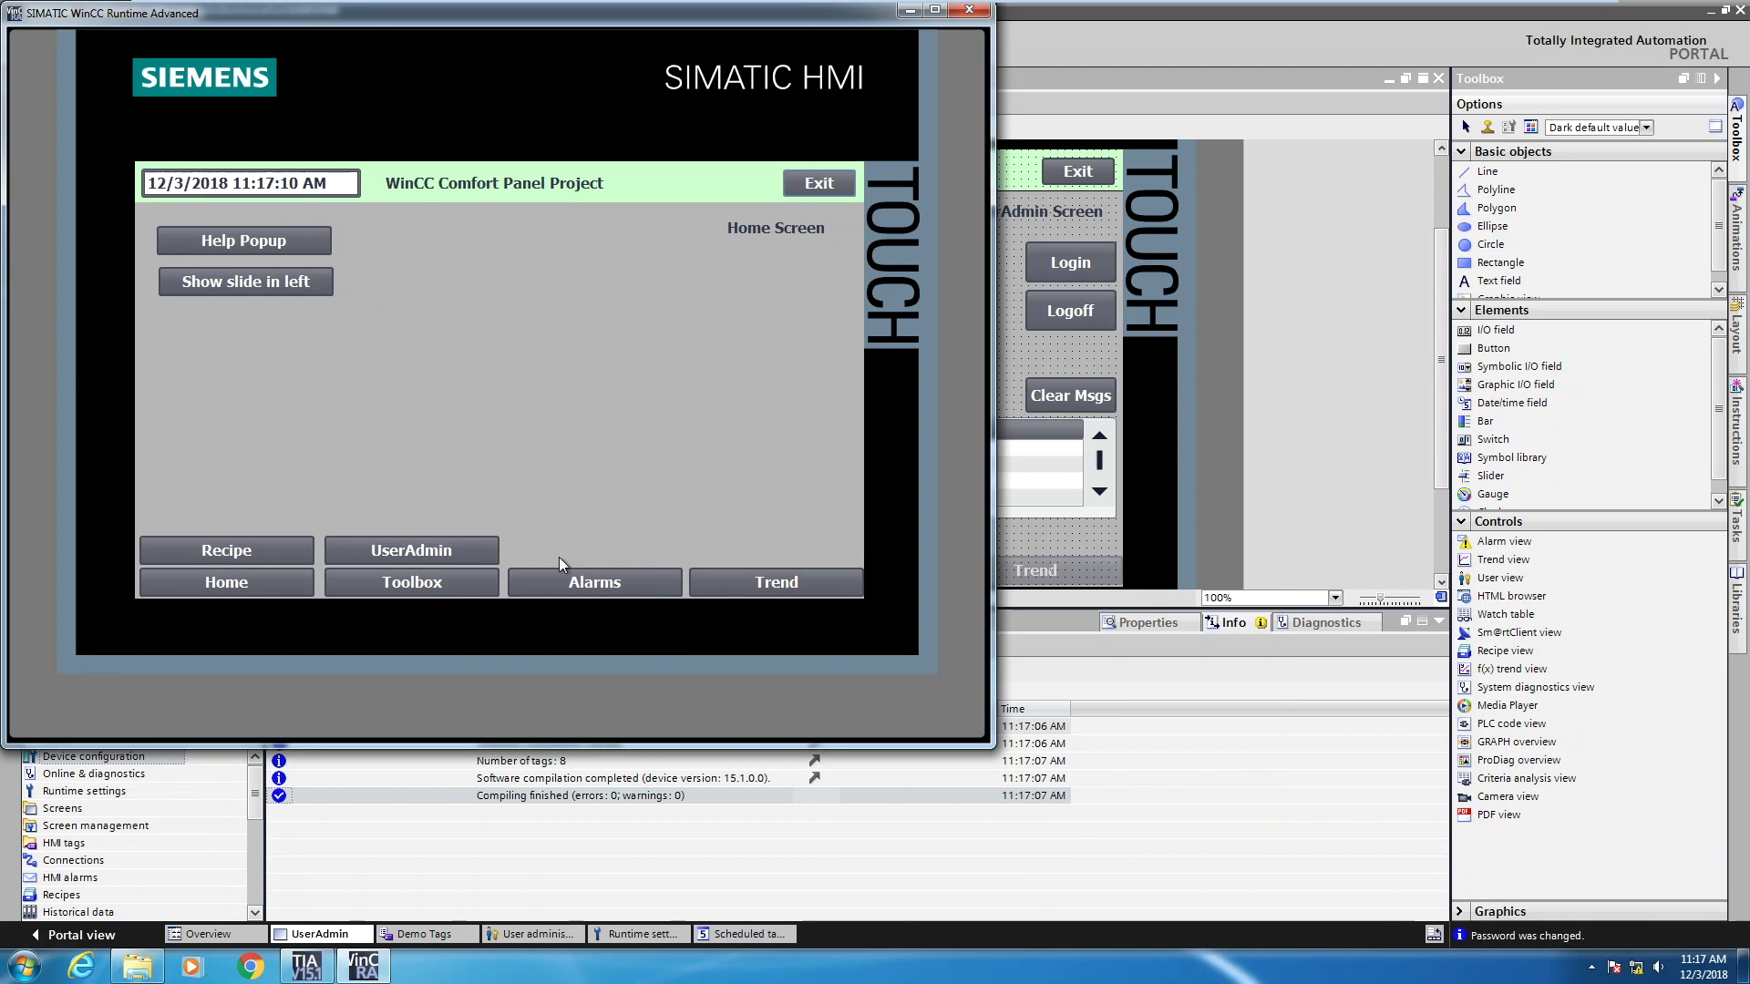
{"action": "left_click", "coordinate": [456, 553]}
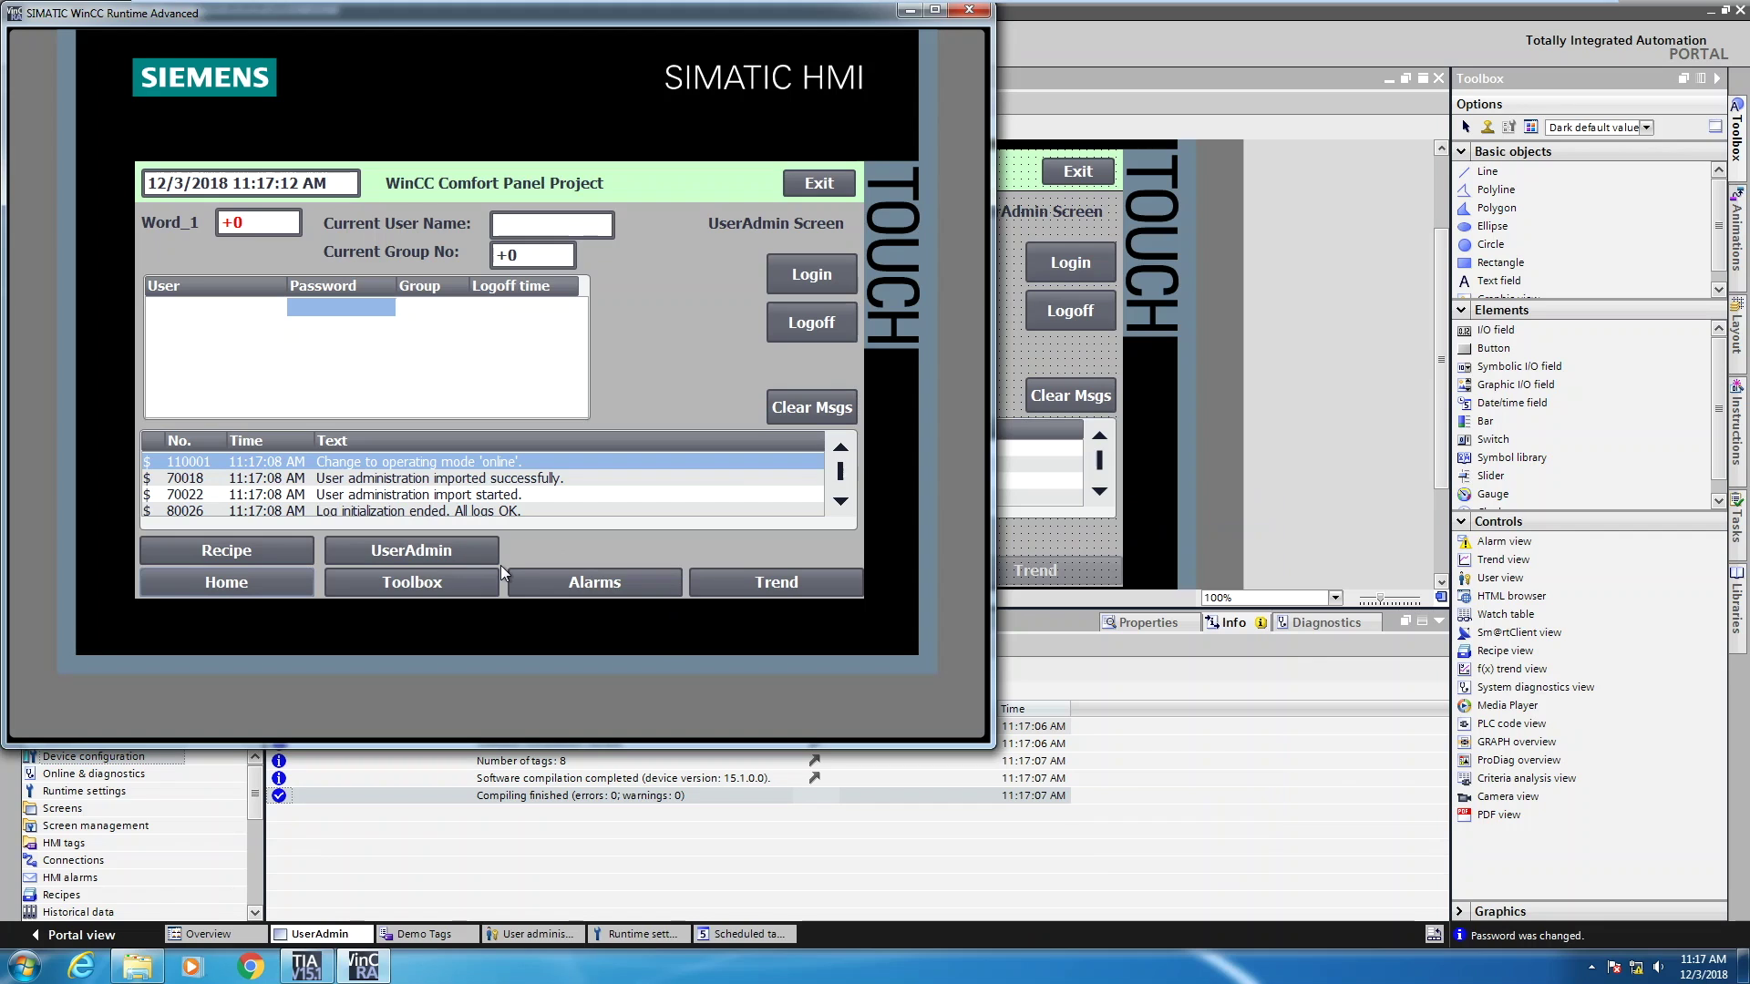
{"action": "left_click", "coordinate": [812, 410]}
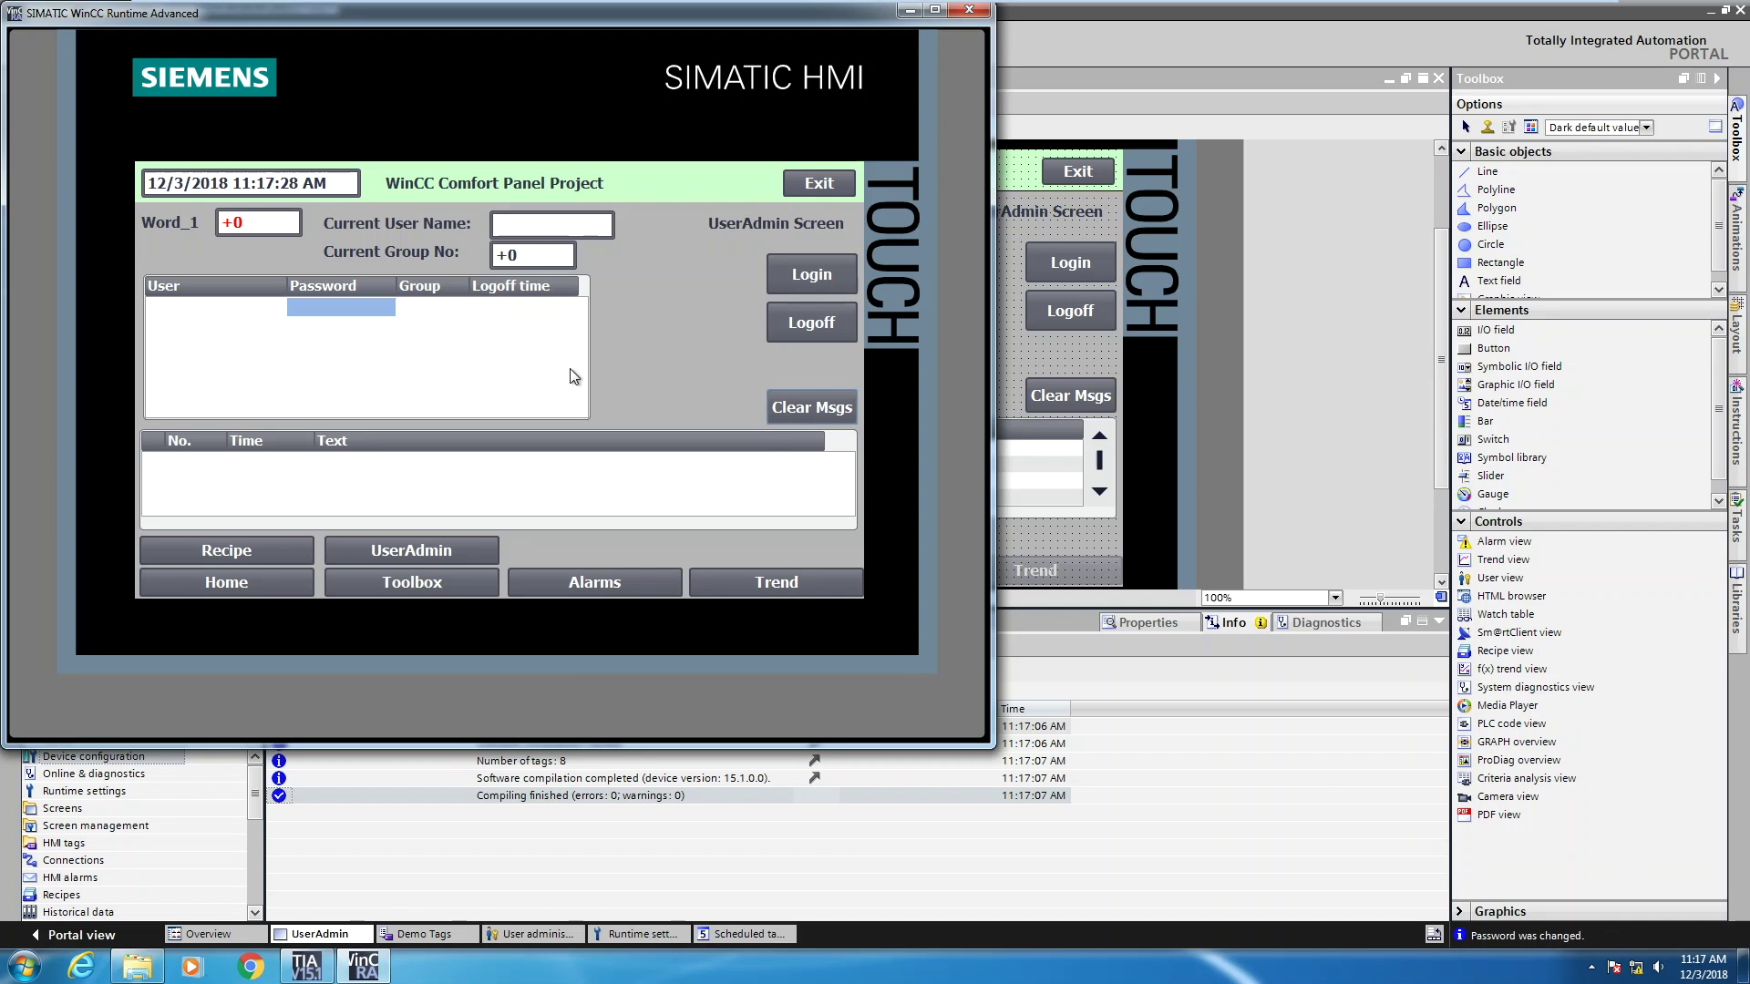
Log on as user admin, entering the password on the on-screen keyboard
{"action": "left_click", "coordinate": [245, 222]}
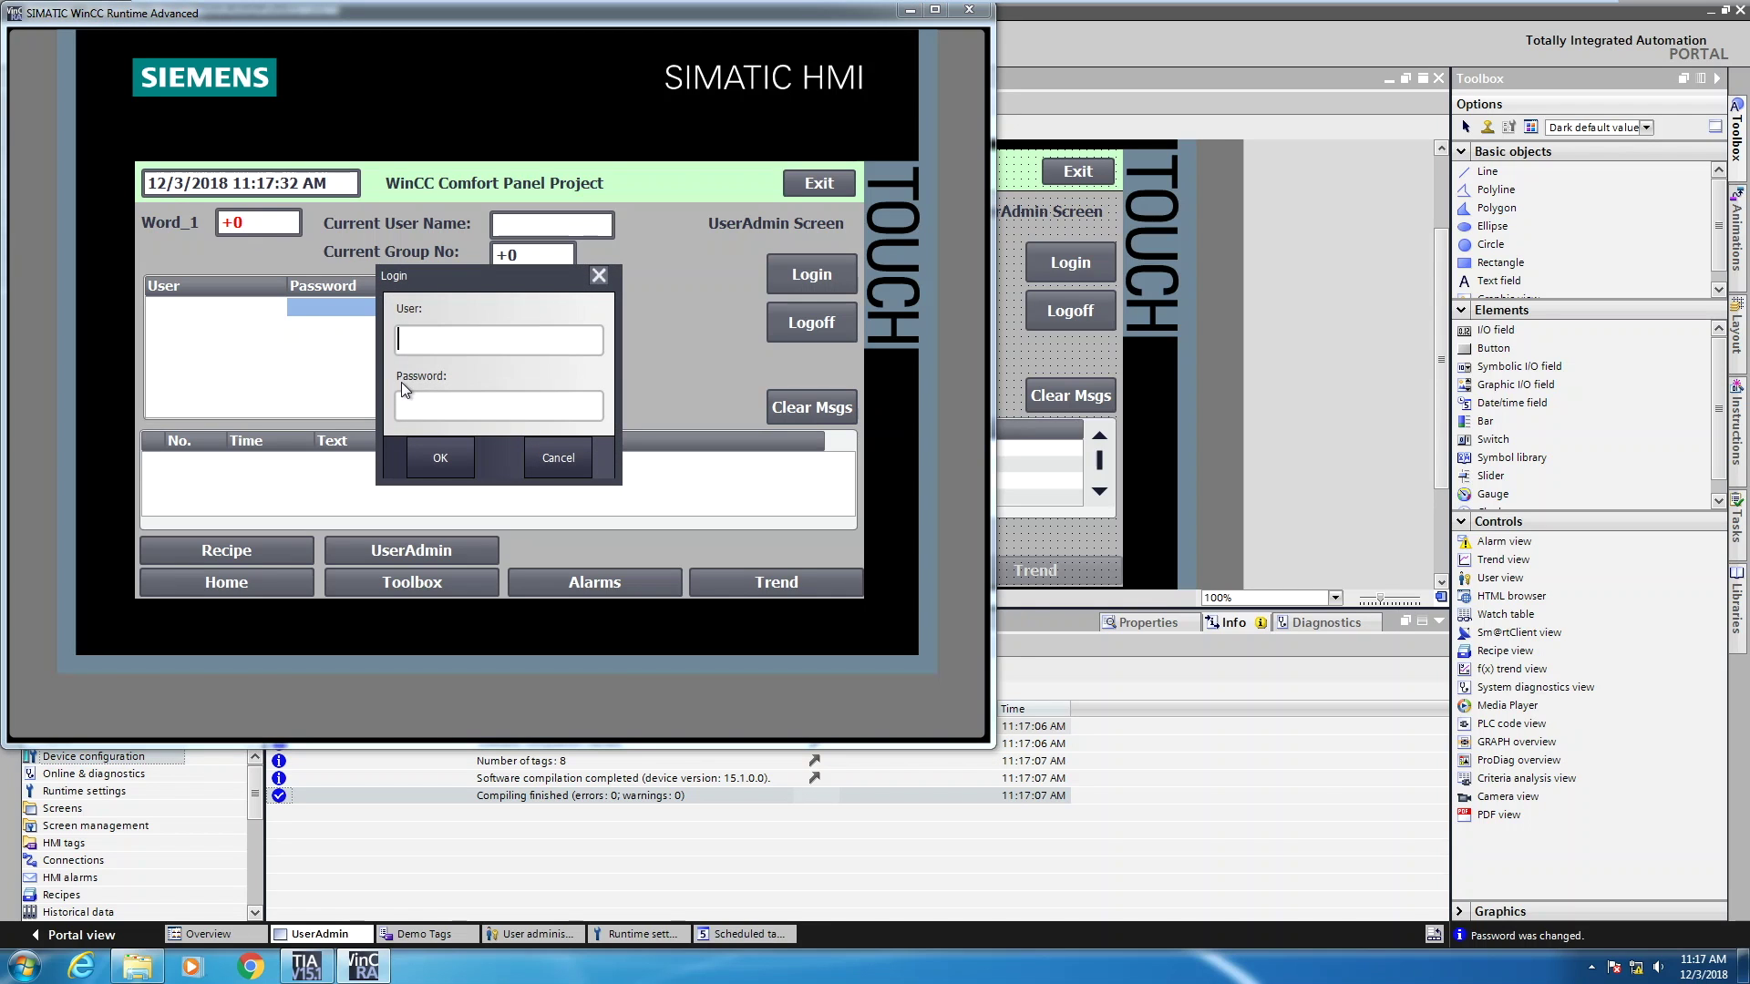
{"action": "type", "text": "admin"}
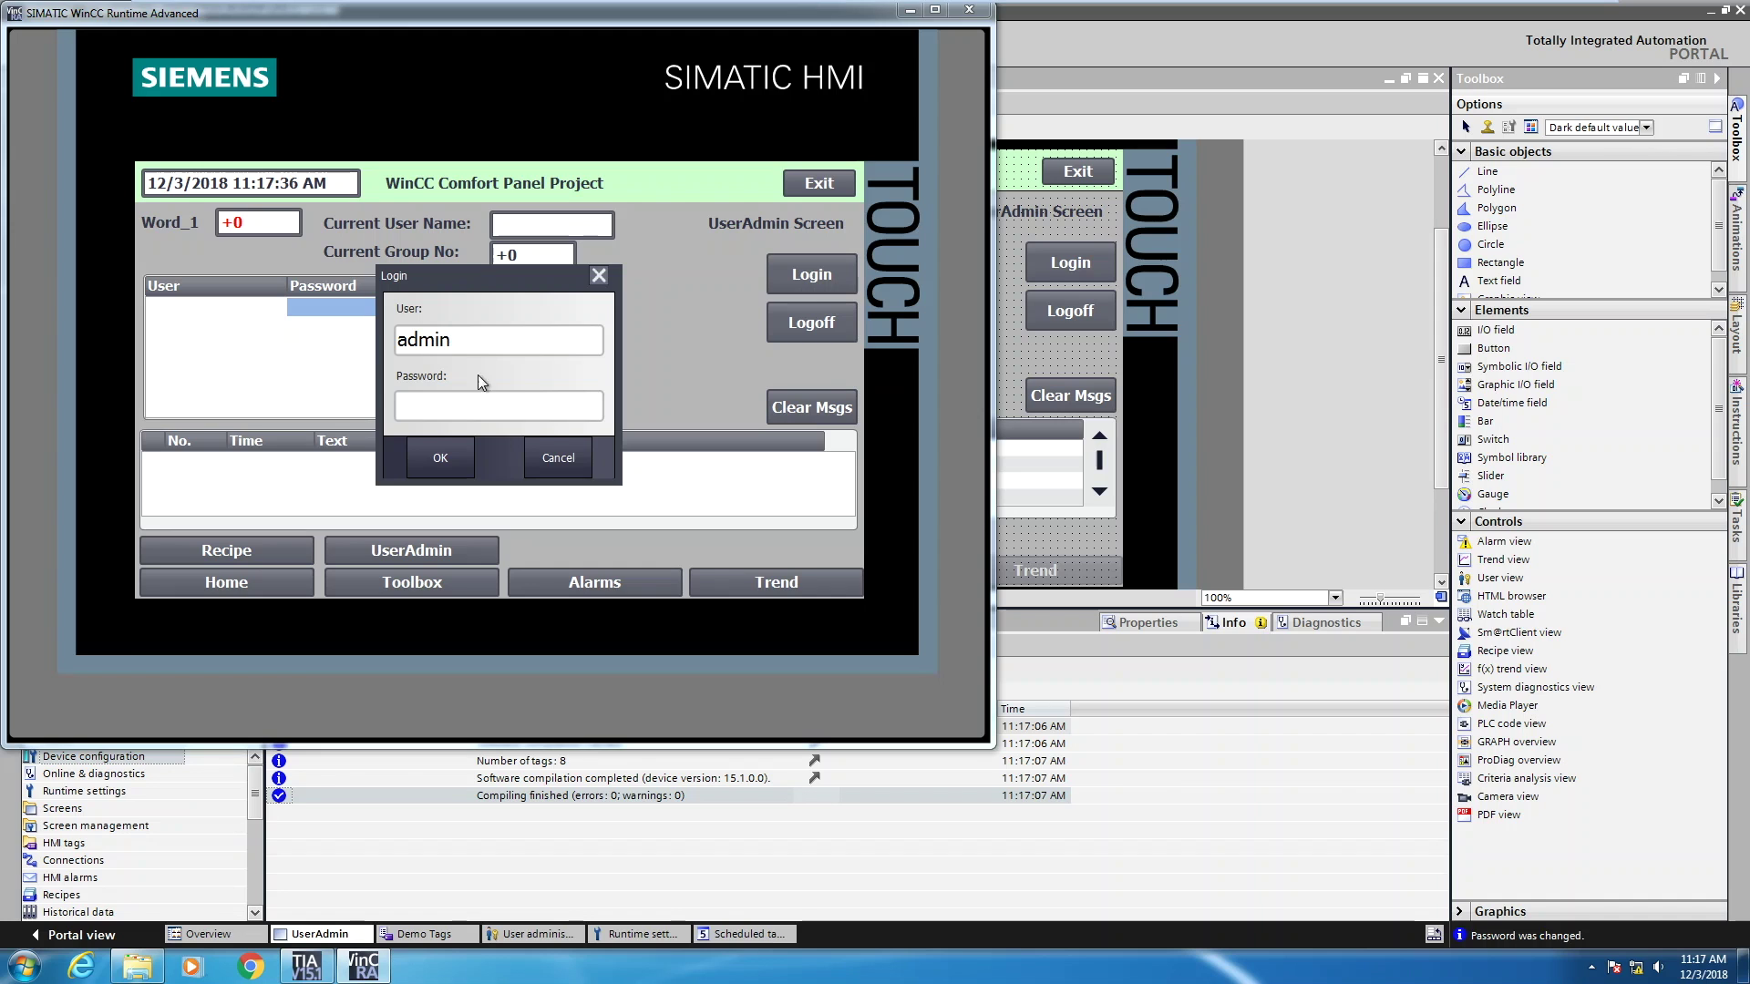
{"action": "left_click", "coordinate": [435, 403]}
{"action": "left_click", "coordinate": [426, 305]}
{"action": "left_click", "coordinate": [426, 304]}
{"action": "left_click", "coordinate": [426, 304]}
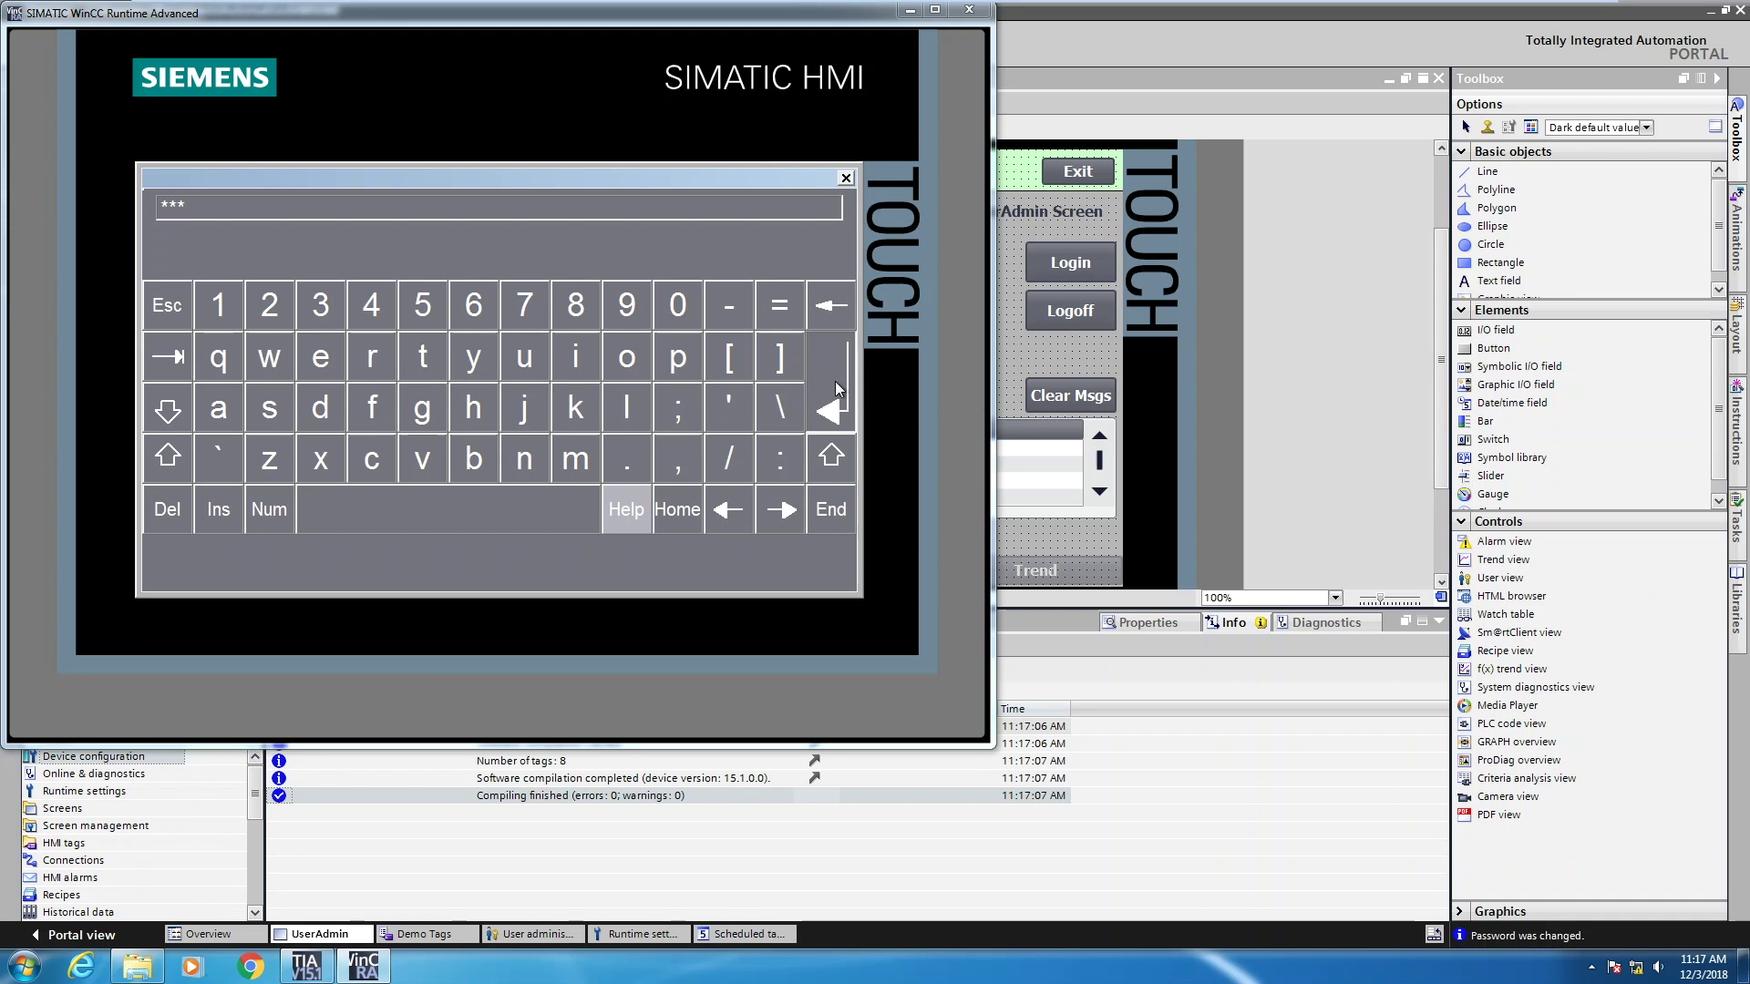
{"action": "left_click", "coordinate": [835, 381]}
{"action": "left_click", "coordinate": [451, 459]}
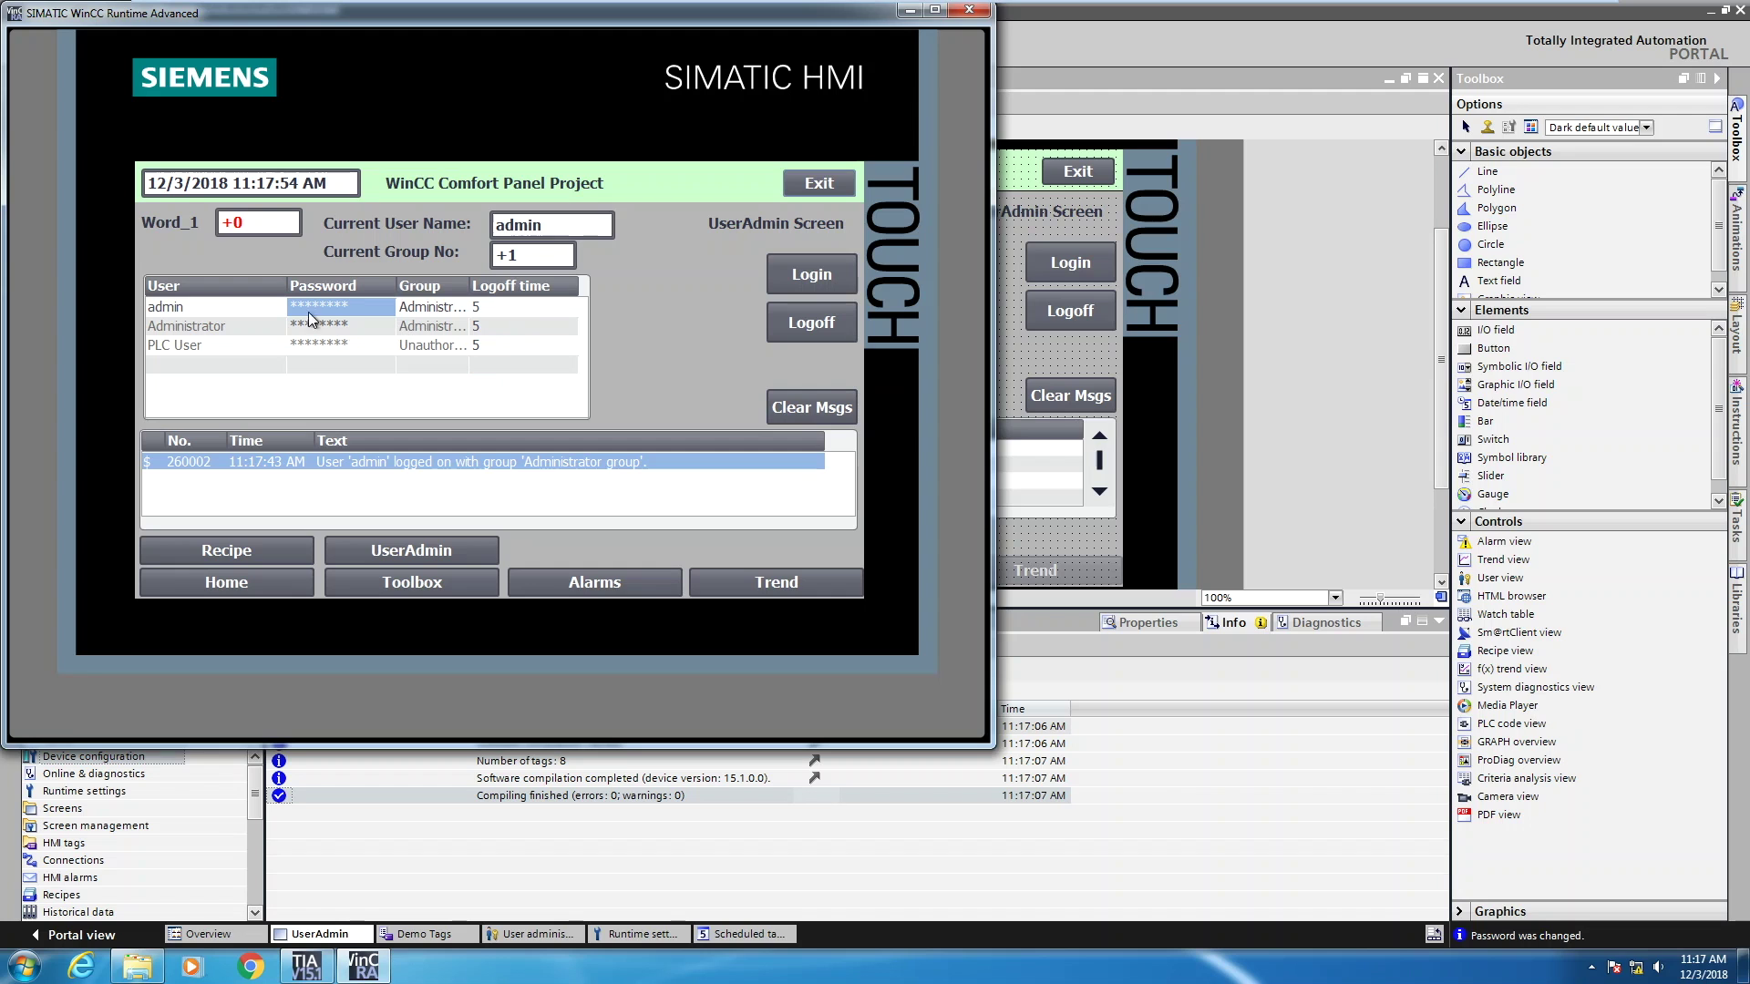
Set Word_1 to 50 with the numeric keypad, then log off
{"action": "left_click", "coordinate": [239, 221]}
{"action": "left_click", "coordinate": [292, 364]}
{"action": "left_click", "coordinate": [287, 565]}
{"action": "left_click", "coordinate": [492, 460]}
{"action": "left_click", "coordinate": [820, 324]}
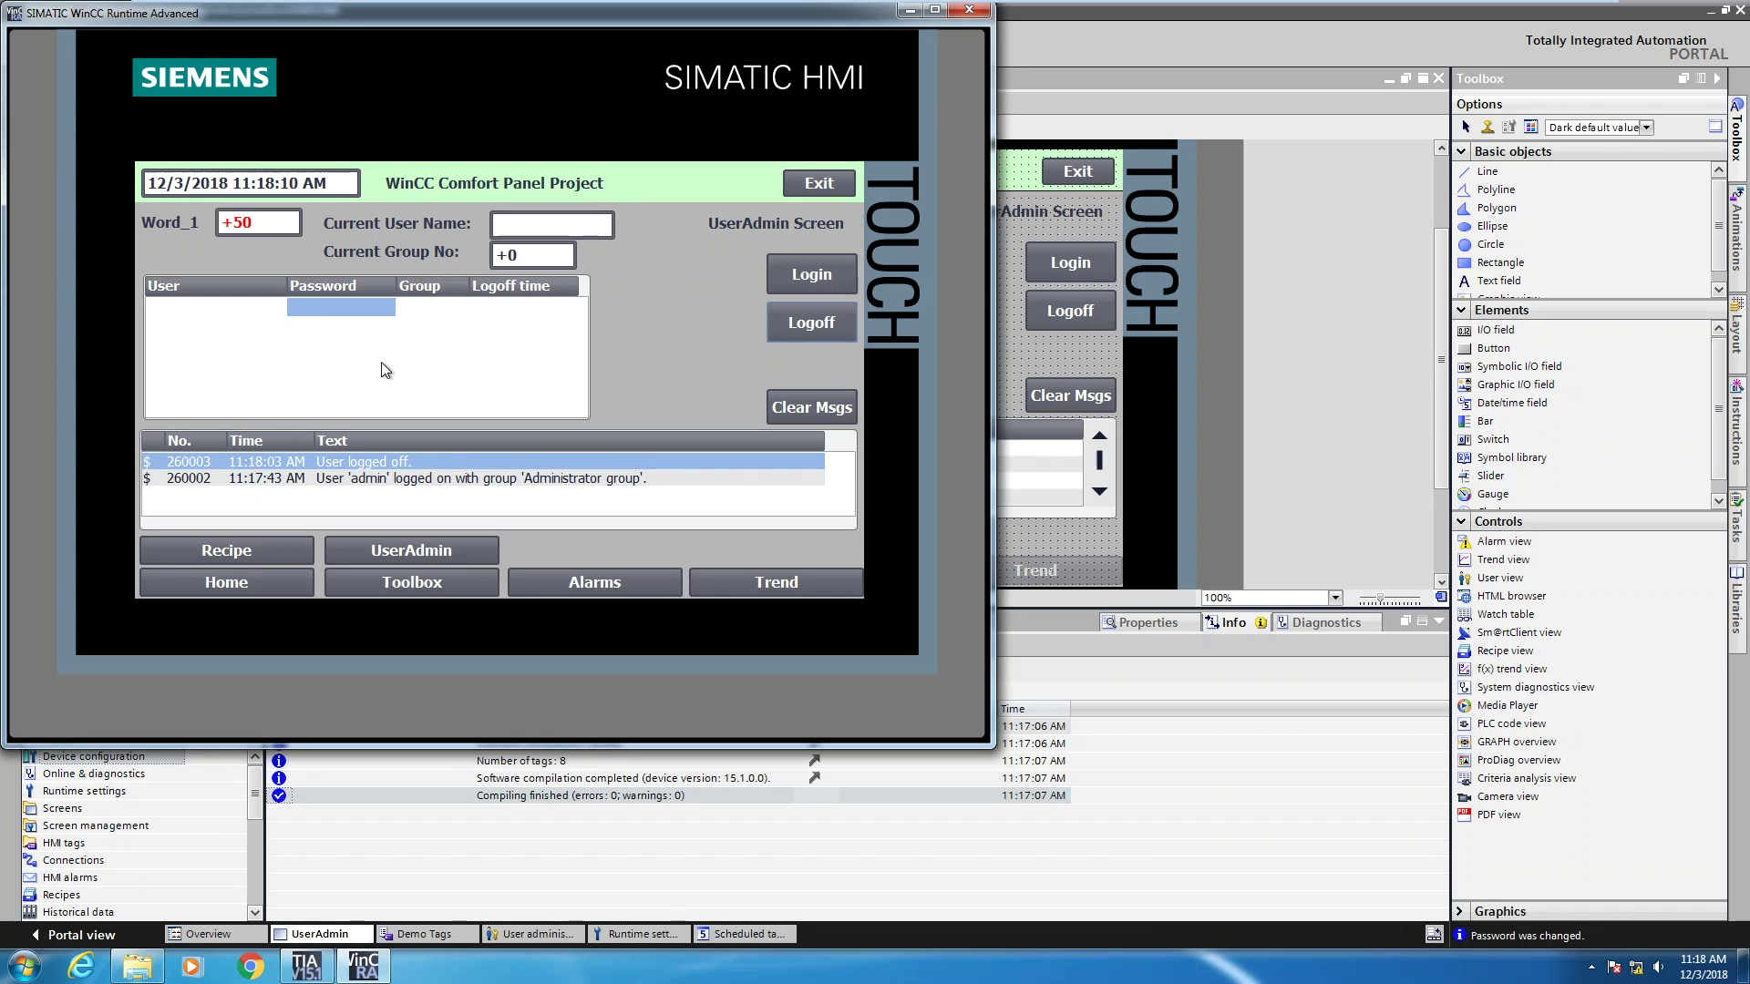
Log admin back on by entering the password on the on-screen keyboard and confirming
{"action": "left_click", "coordinate": [805, 277]}
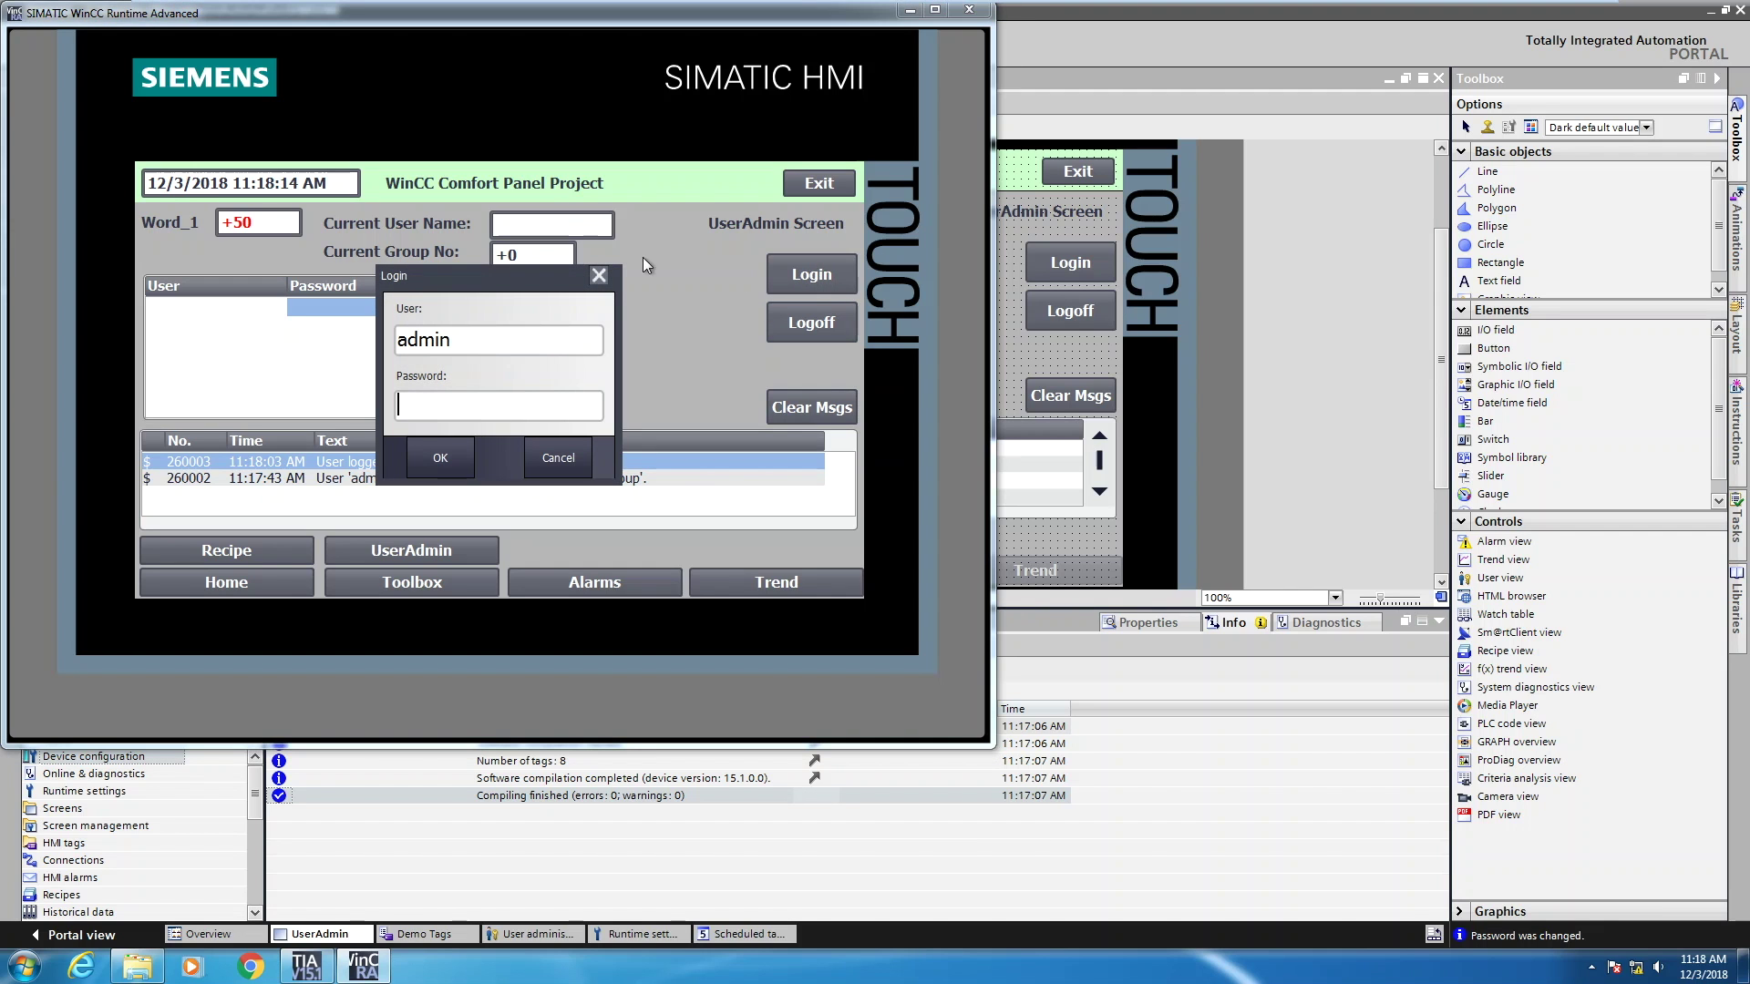
{"action": "left_click", "coordinate": [423, 403]}
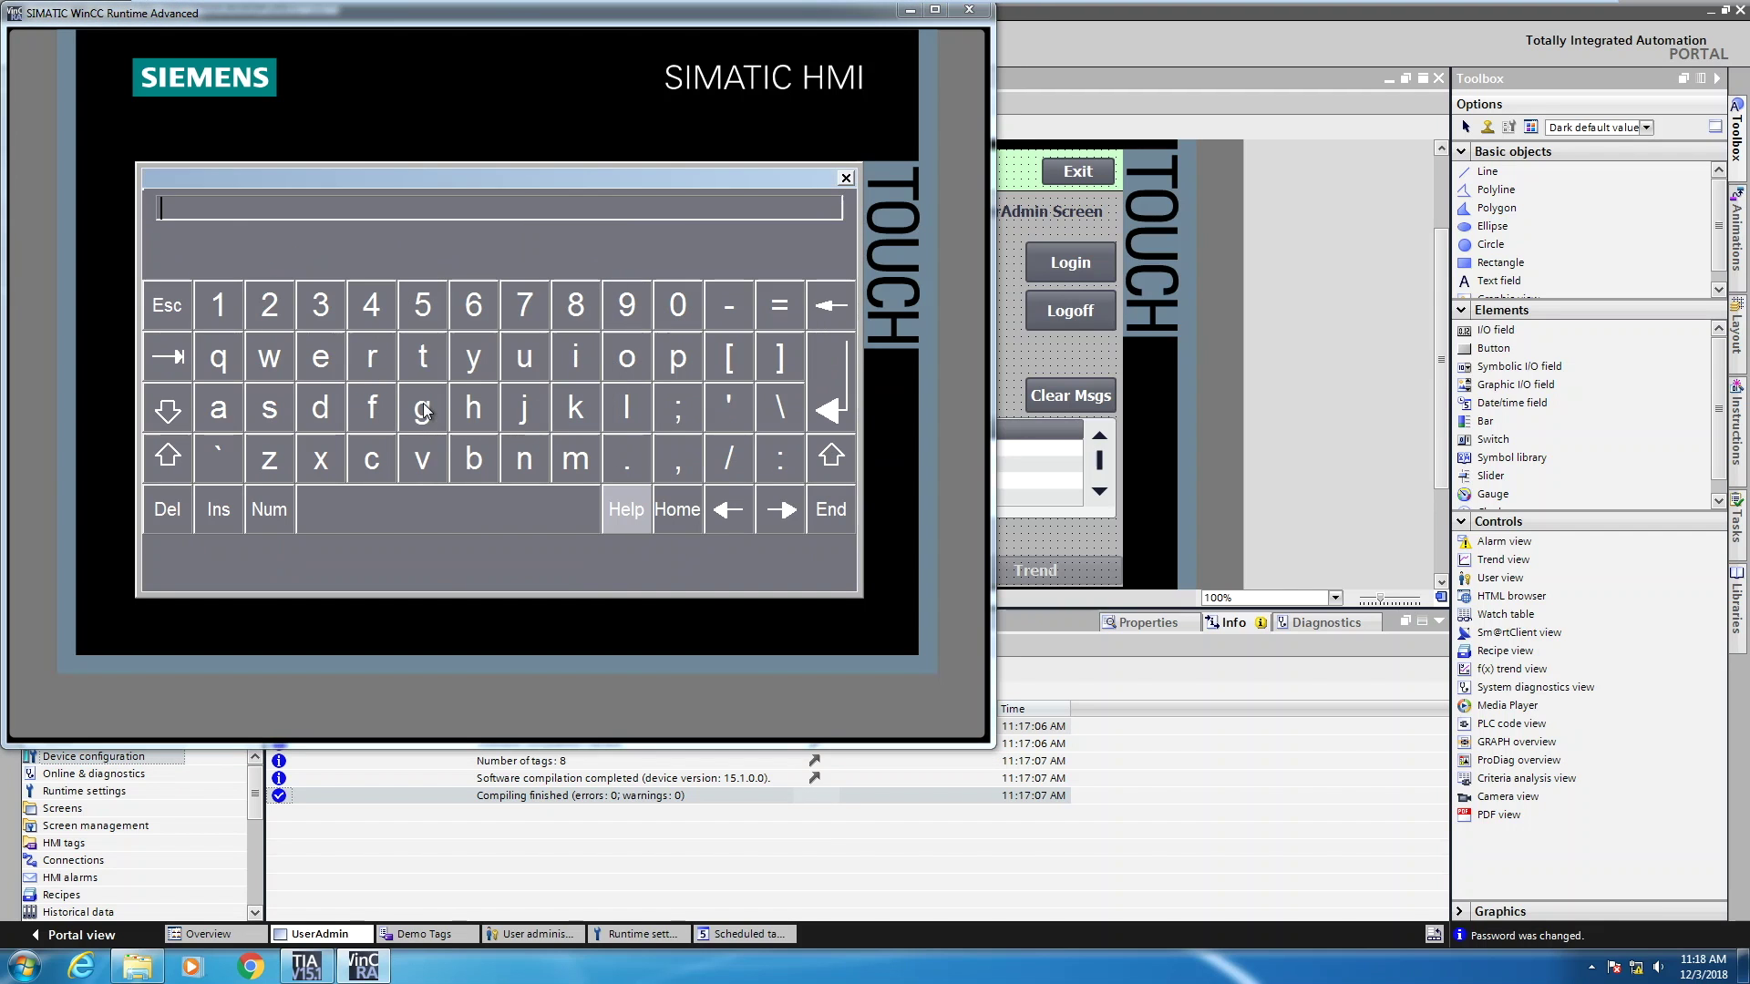
{"action": "left_click", "coordinate": [426, 307]}
{"action": "left_click", "coordinate": [425, 308]}
{"action": "left_click", "coordinate": [426, 307]}
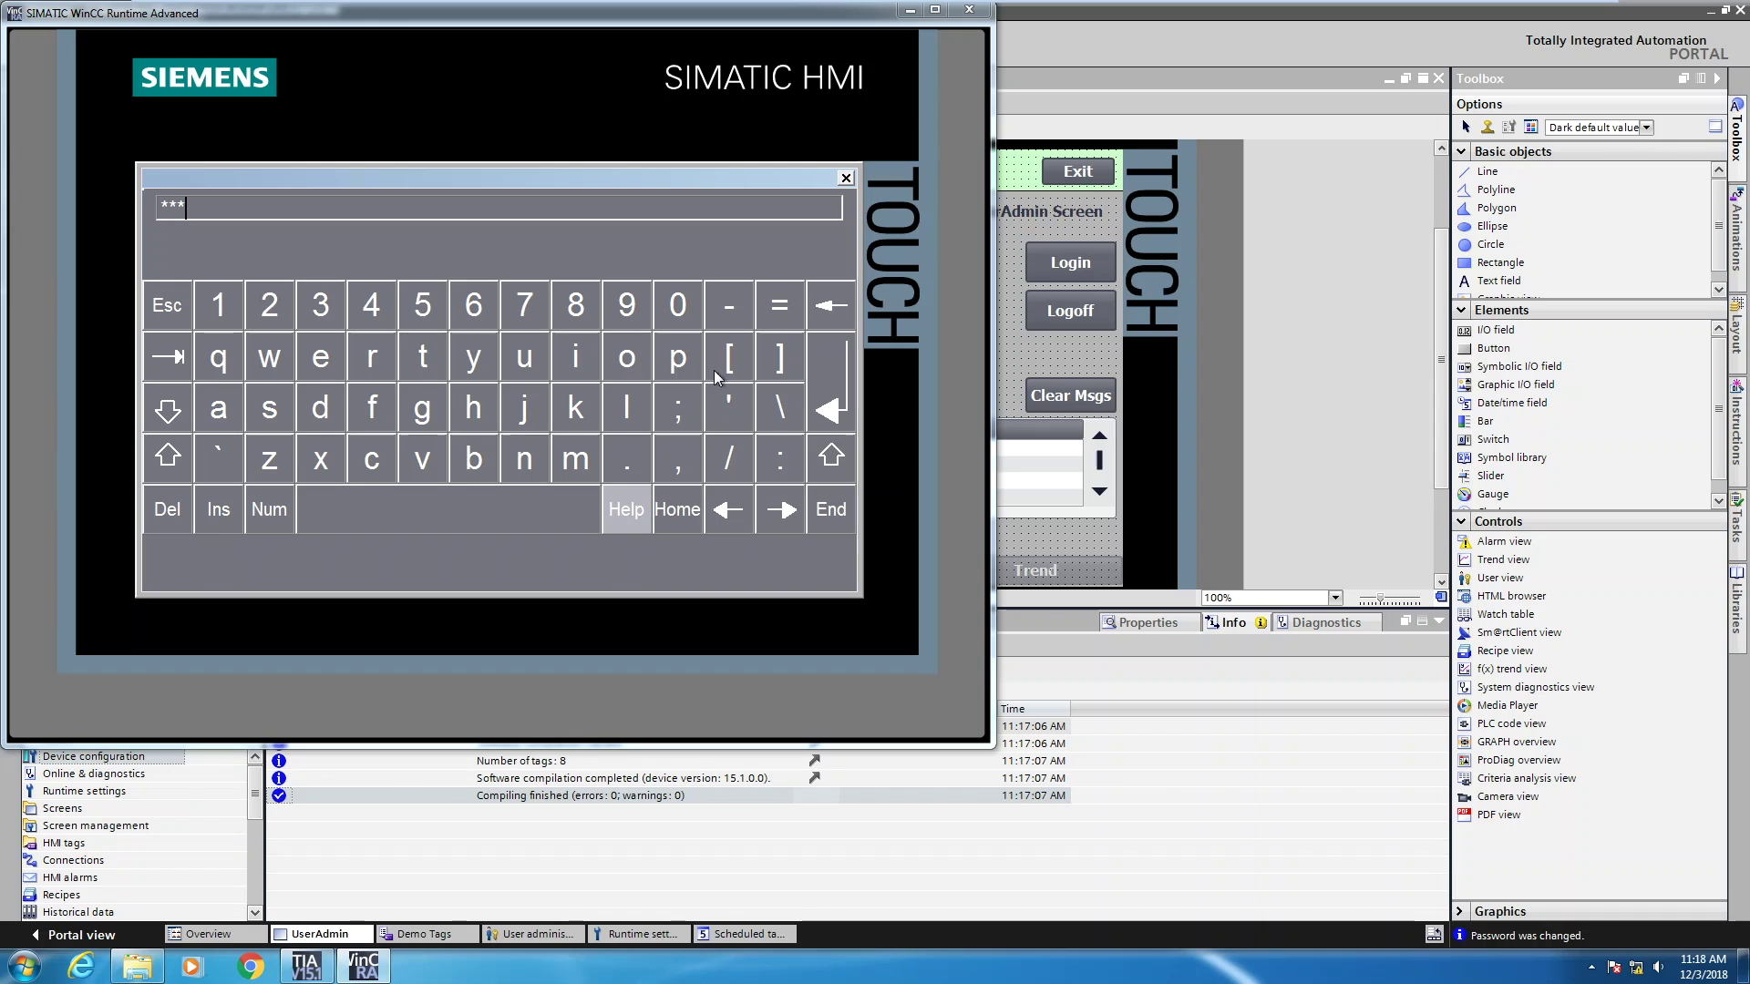
{"action": "left_click", "coordinate": [825, 405]}
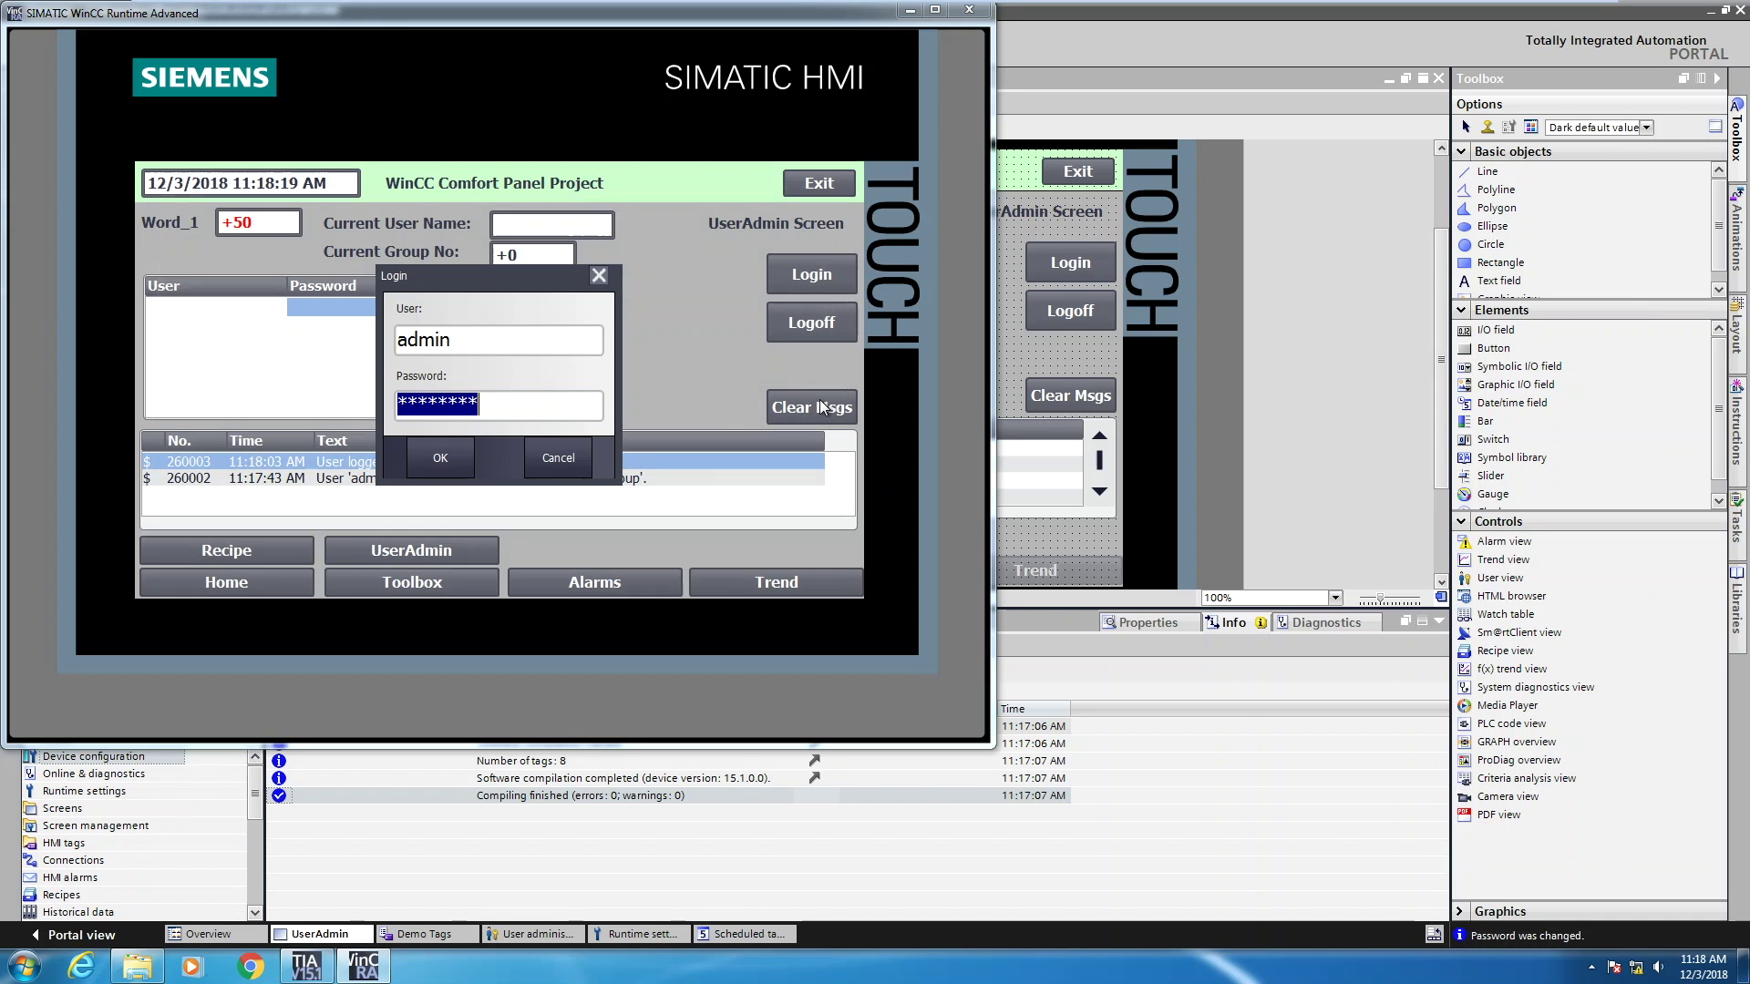
{"action": "left_click", "coordinate": [441, 456]}
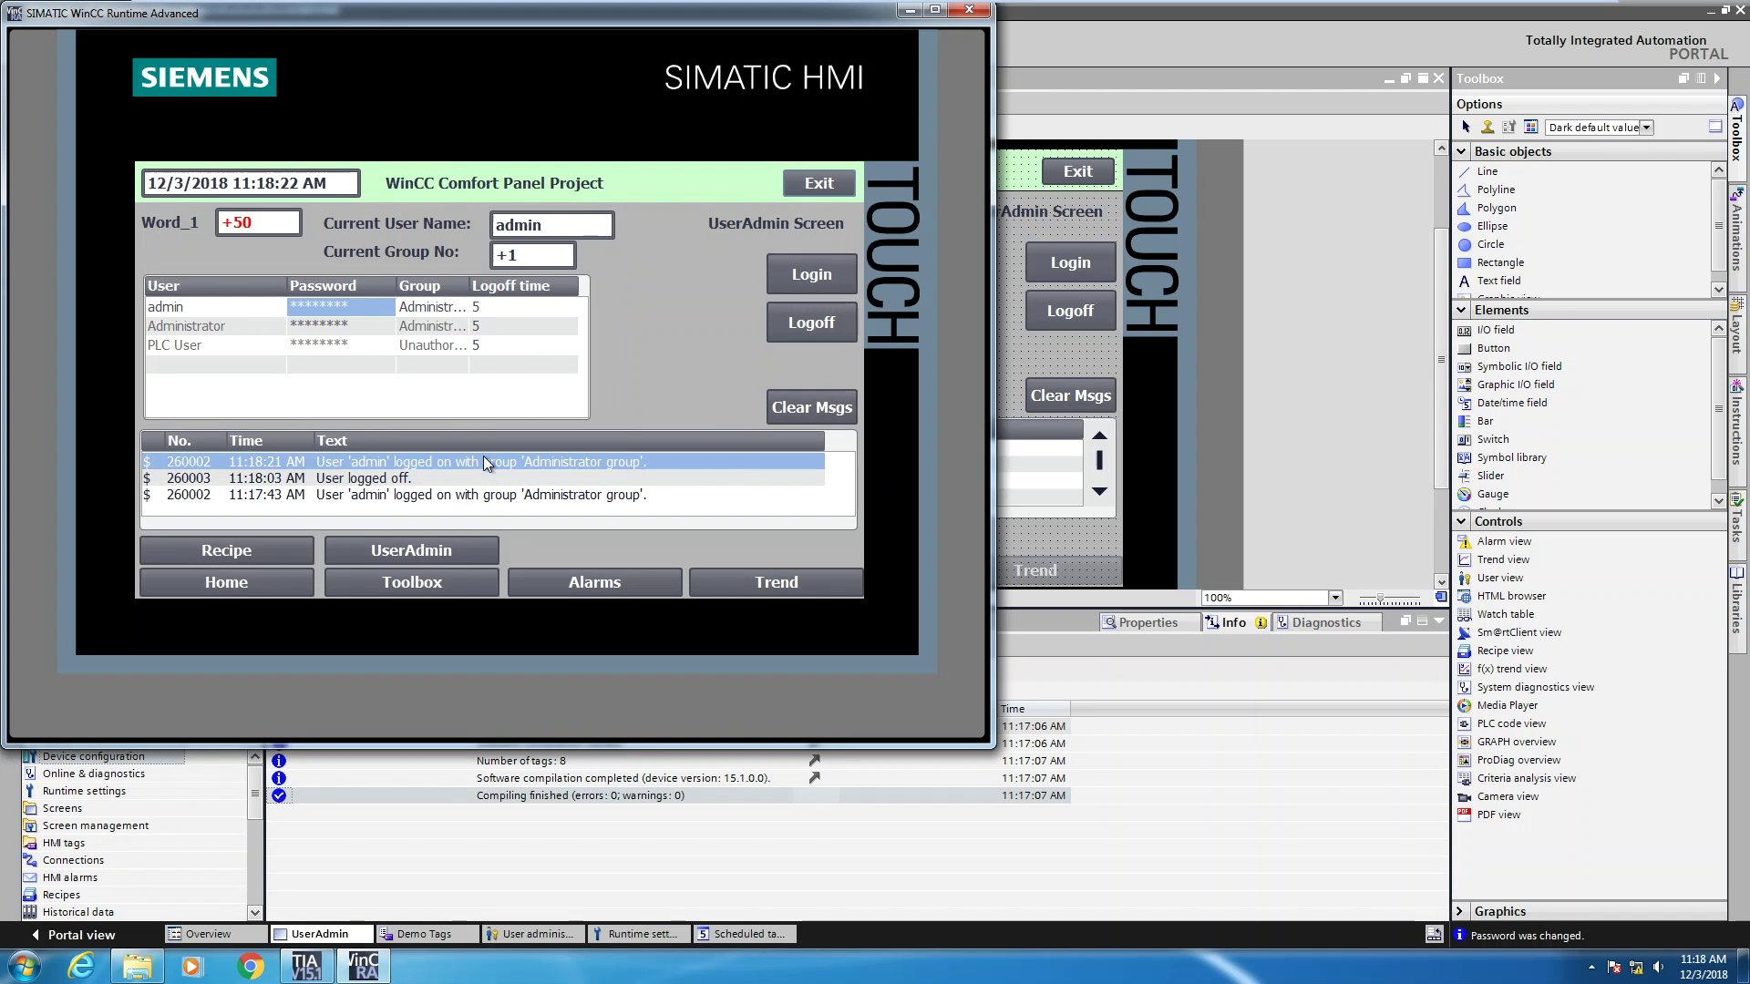